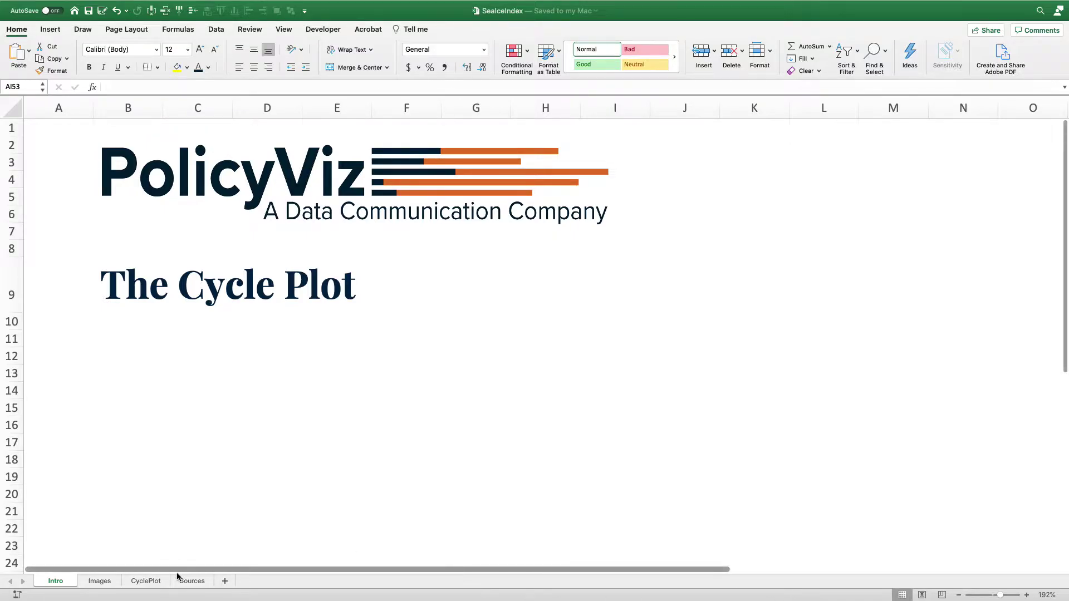
Switch to the Images sheet with the two example monthly sea-ice cycle charts.
{"action": "left_click", "coordinate": [100, 581]}
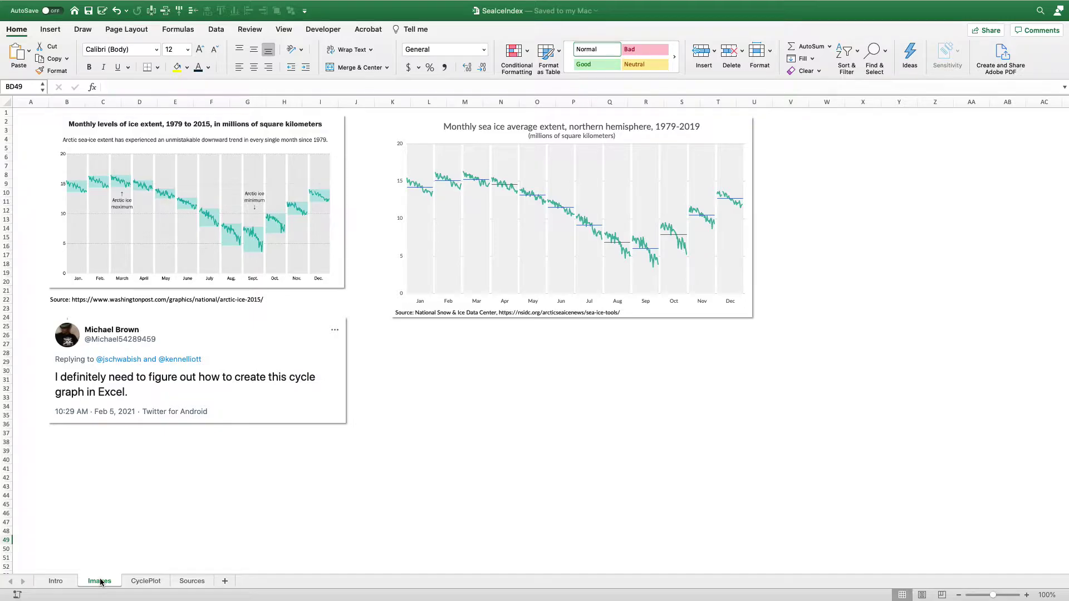
{"action": "left_click", "coordinate": [66, 134]}
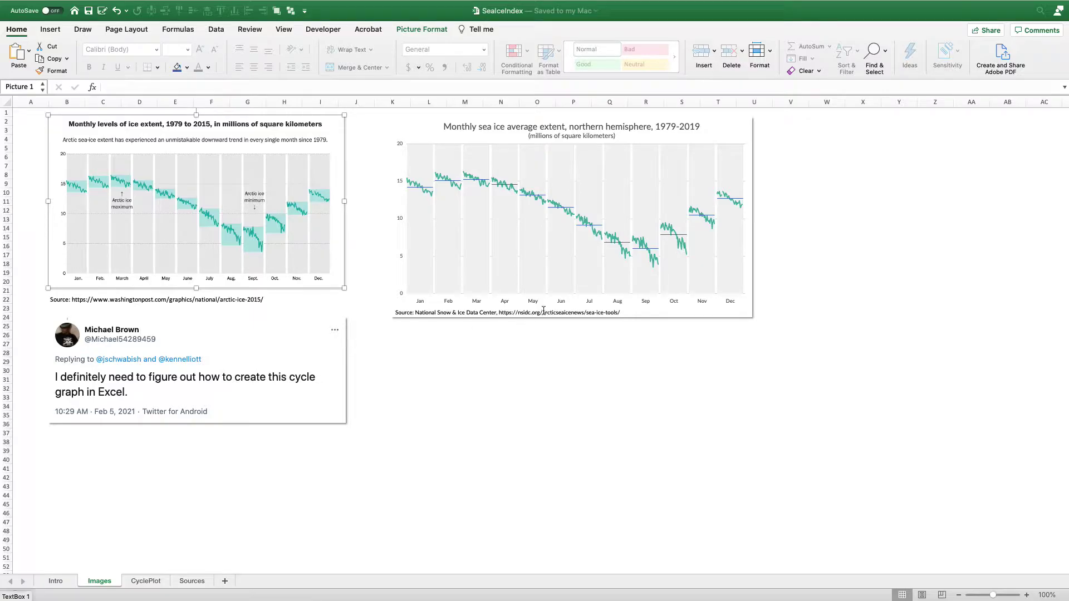
{"action": "left_click", "coordinate": [741, 131]}
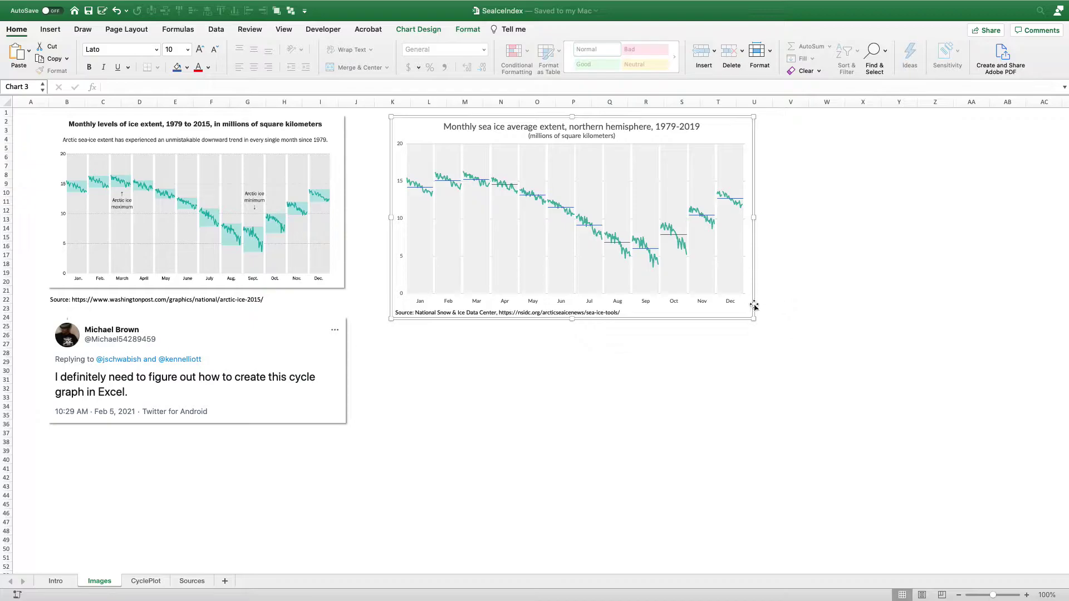
{"action": "left_click", "coordinate": [702, 302]}
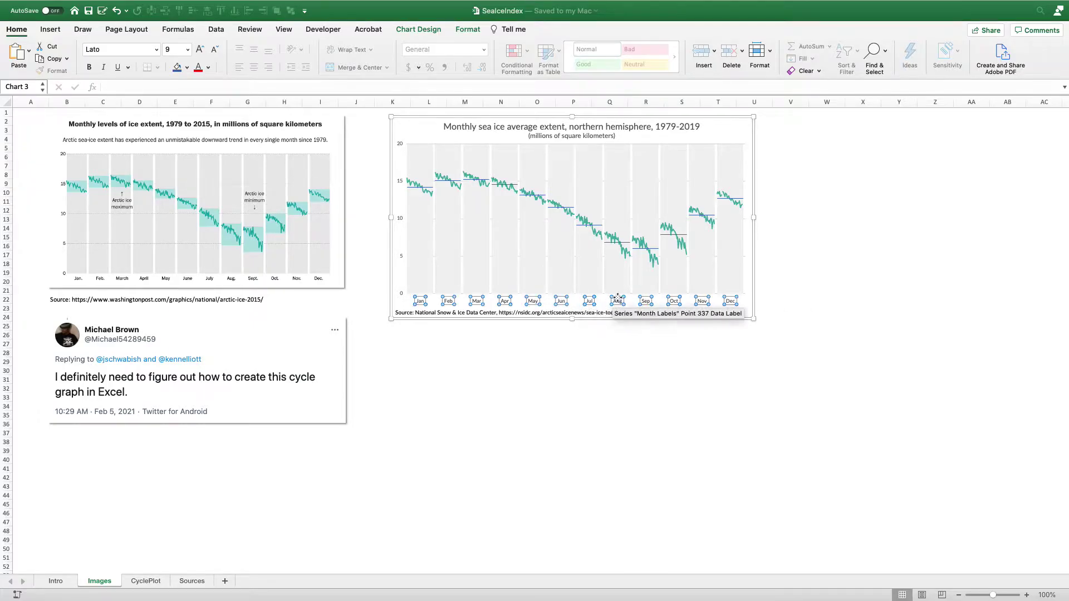
{"action": "left_click", "coordinate": [784, 311]}
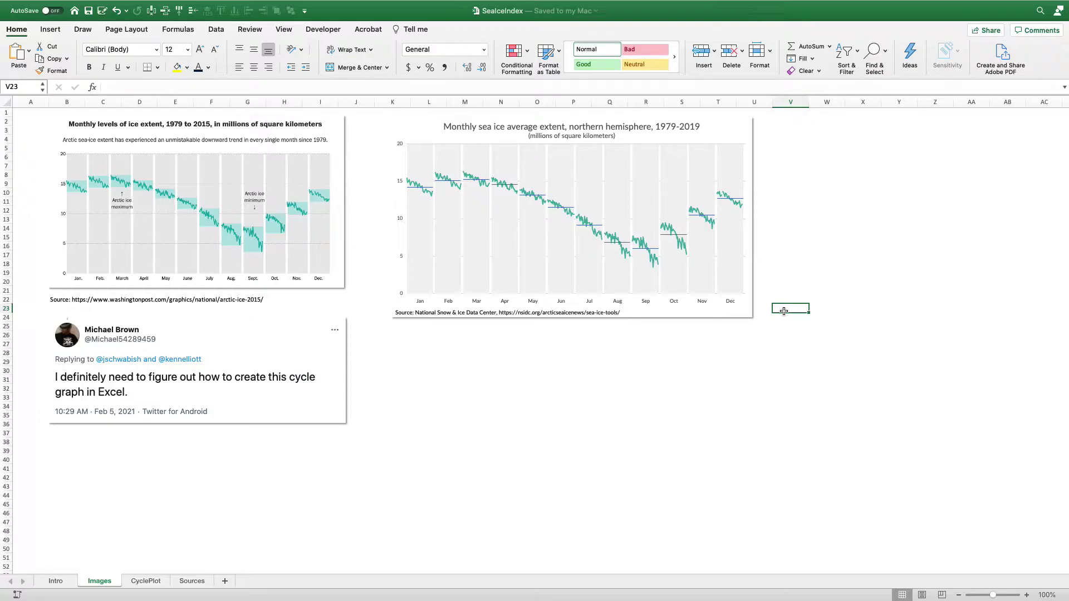
Open the CyclePlot sheet and inspect the A3 date formula and the A2 note, leaving them unchanged.
{"action": "left_click", "coordinate": [146, 582]}
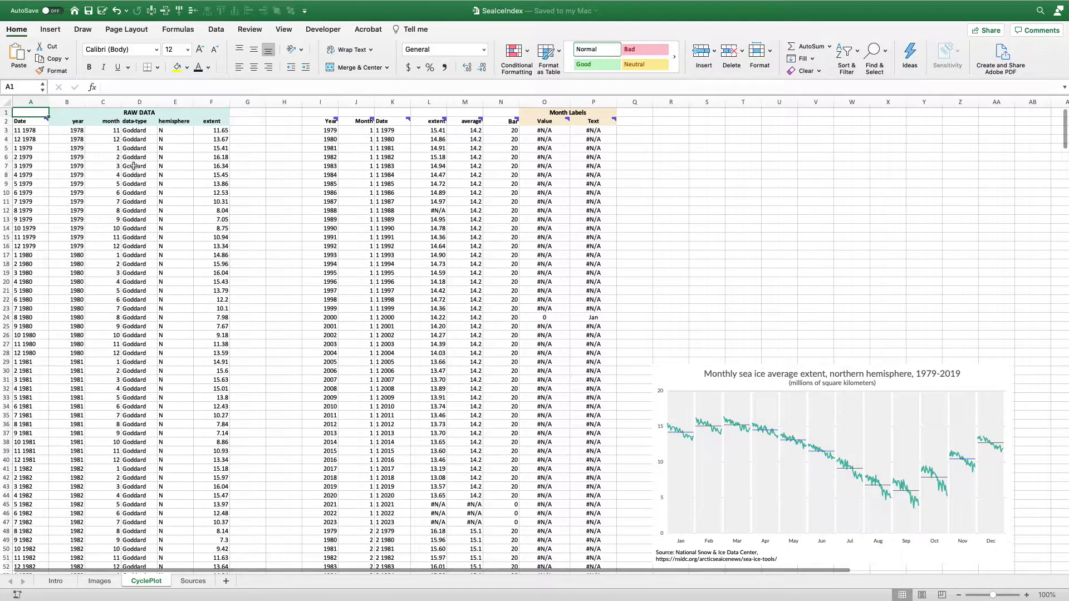
{"action": "left_click", "coordinate": [75, 111]}
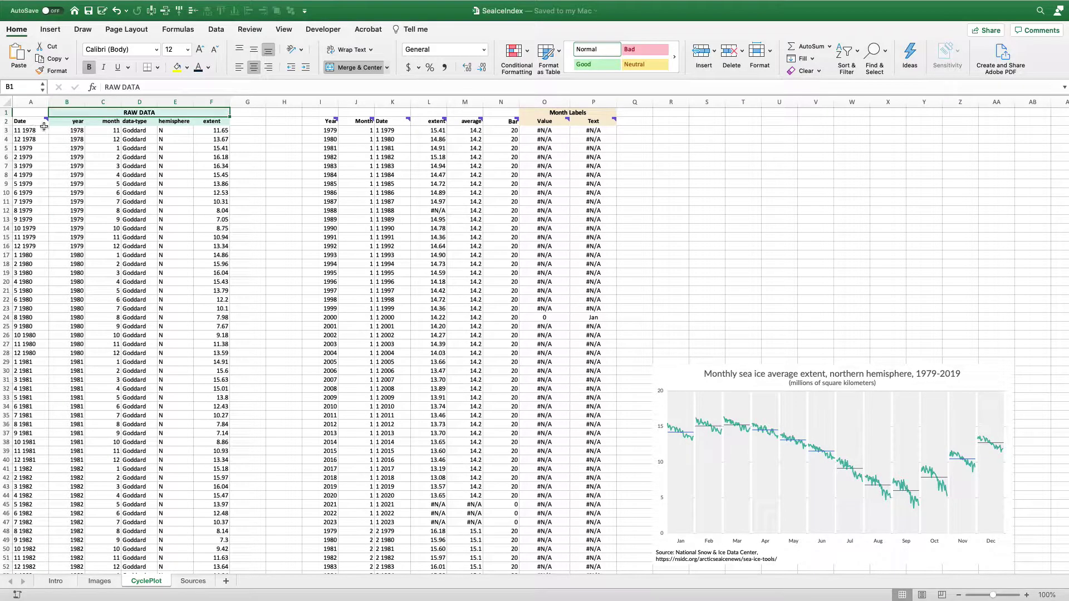
{"action": "left_click", "coordinate": [25, 129]}
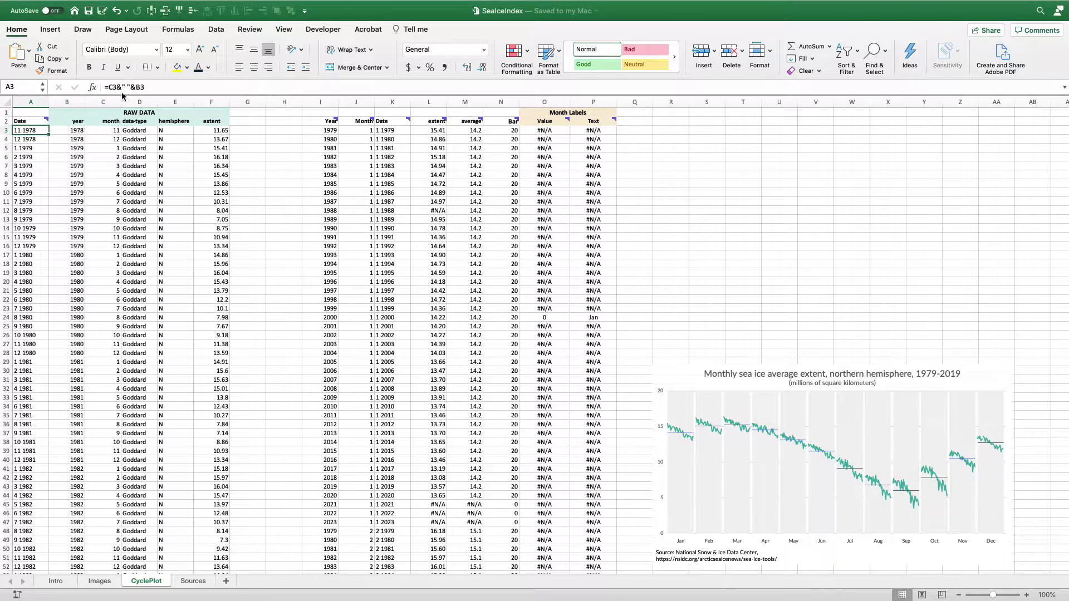
{"action": "left_click_drag", "start_coordinate": [105, 88], "coordinate": [145, 88]}
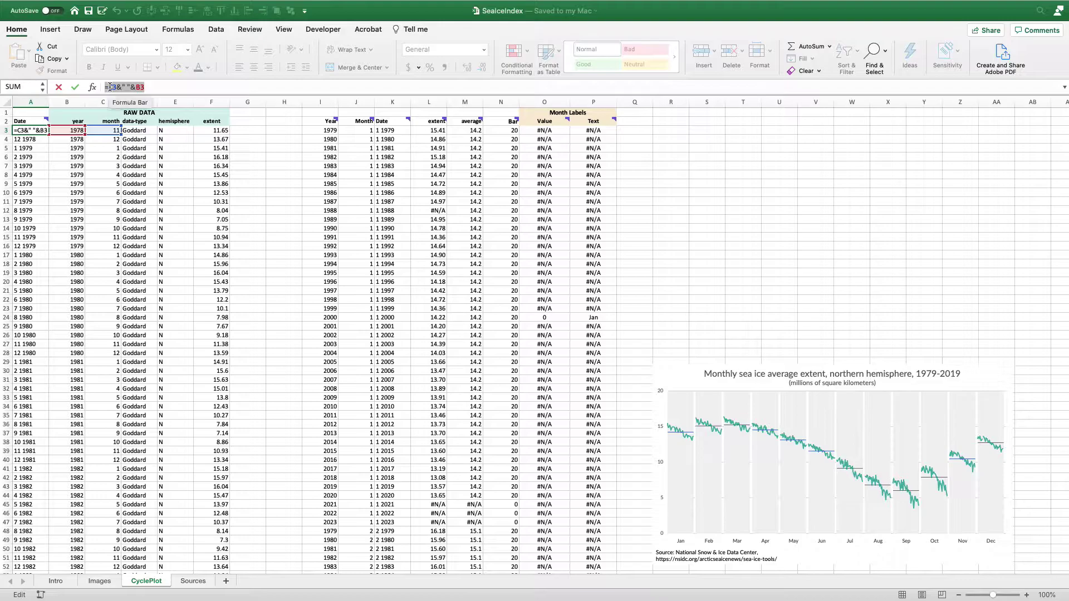
{"action": "left_click", "coordinate": [111, 88]}
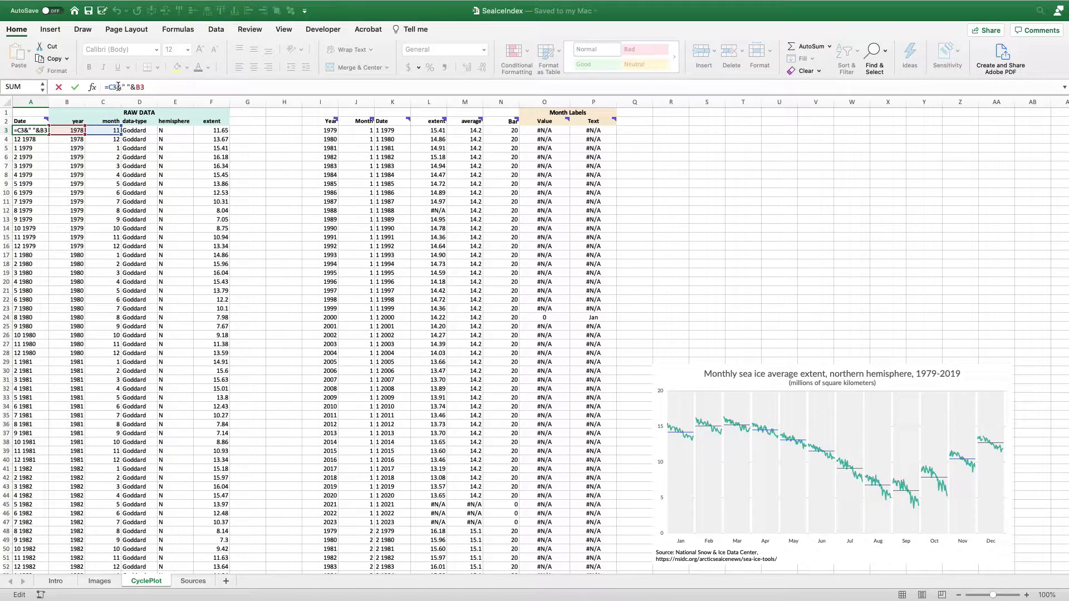
{"action": "left_click_drag", "start_coordinate": [123, 88], "coordinate": [131, 87]}
{"action": "left_click_drag", "start_coordinate": [131, 87], "coordinate": [146, 88]}
{"action": "key", "text": "Return"}
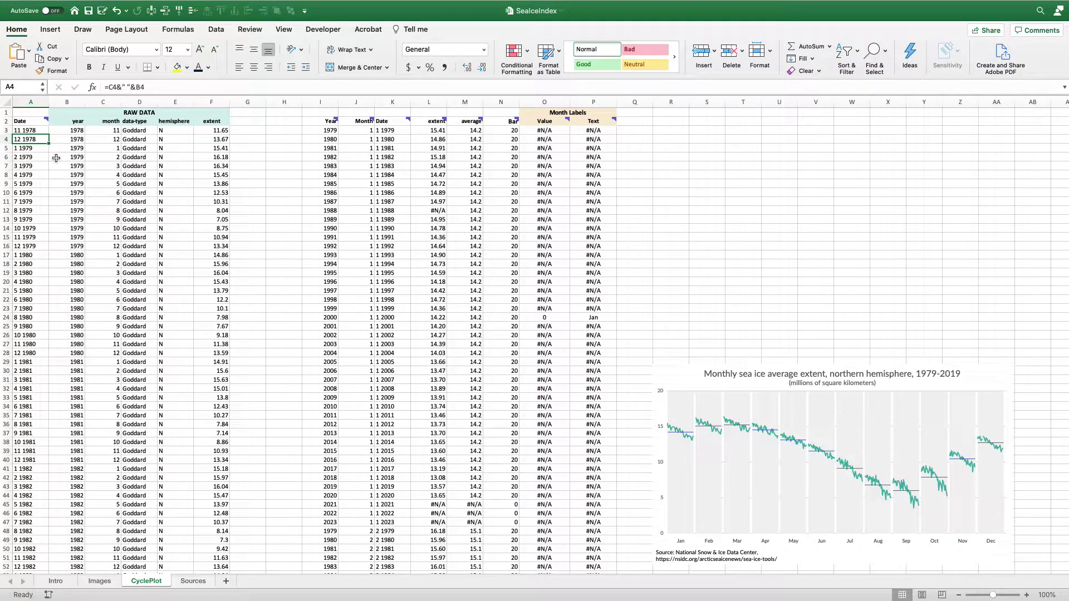
{"action": "left_click", "coordinate": [29, 121]}
{"action": "left_click", "coordinate": [25, 113]}
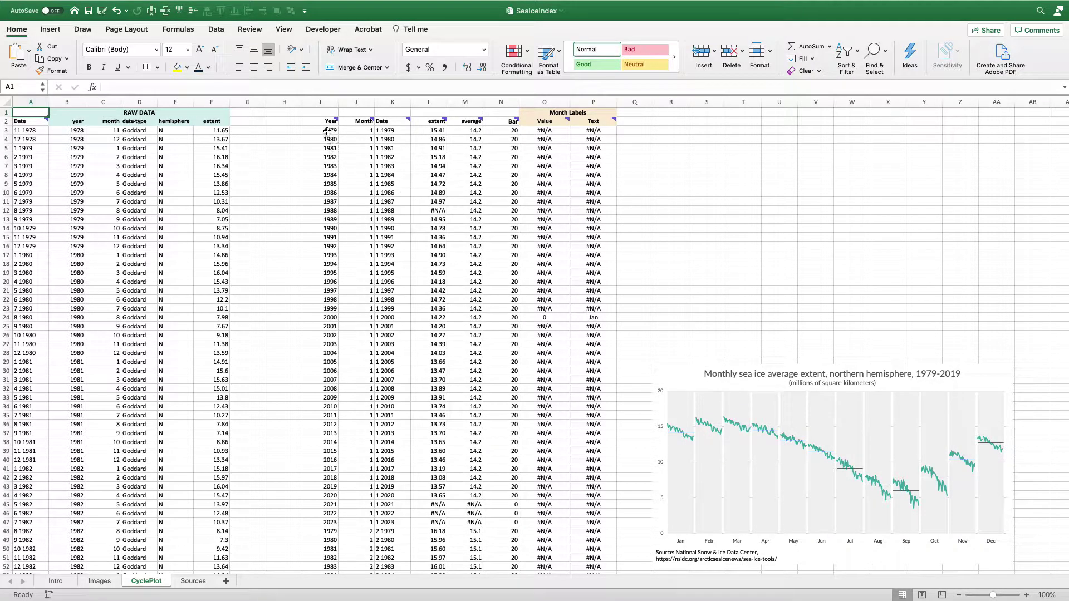
{"action": "left_click_drag", "start_coordinate": [328, 132], "coordinate": [327, 495]}
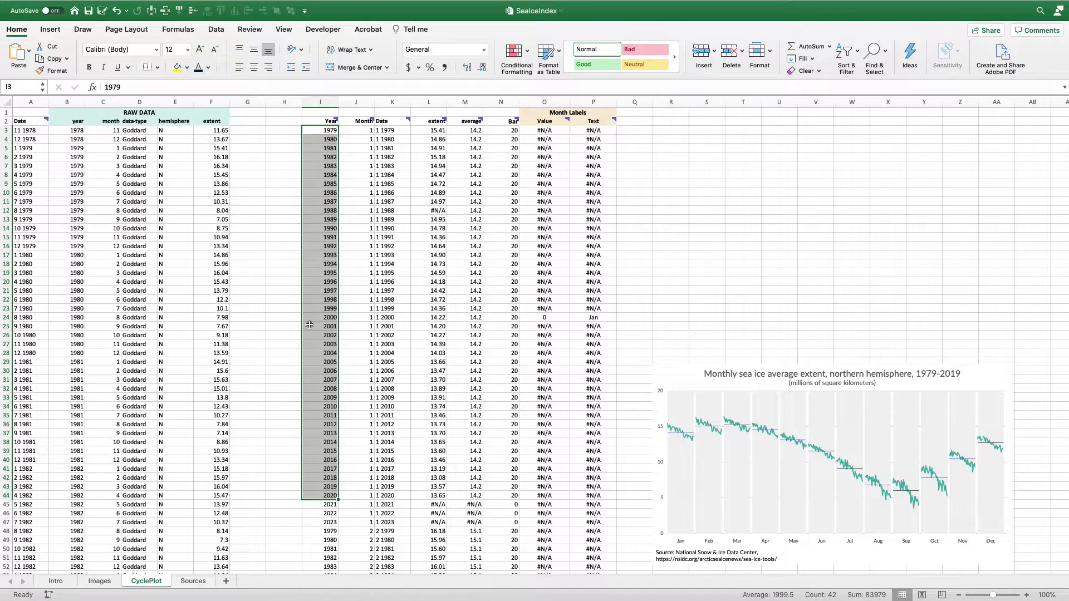
{"action": "scroll", "coordinate": [311, 402], "scroll_direction": "down", "scroll_amount": 1}
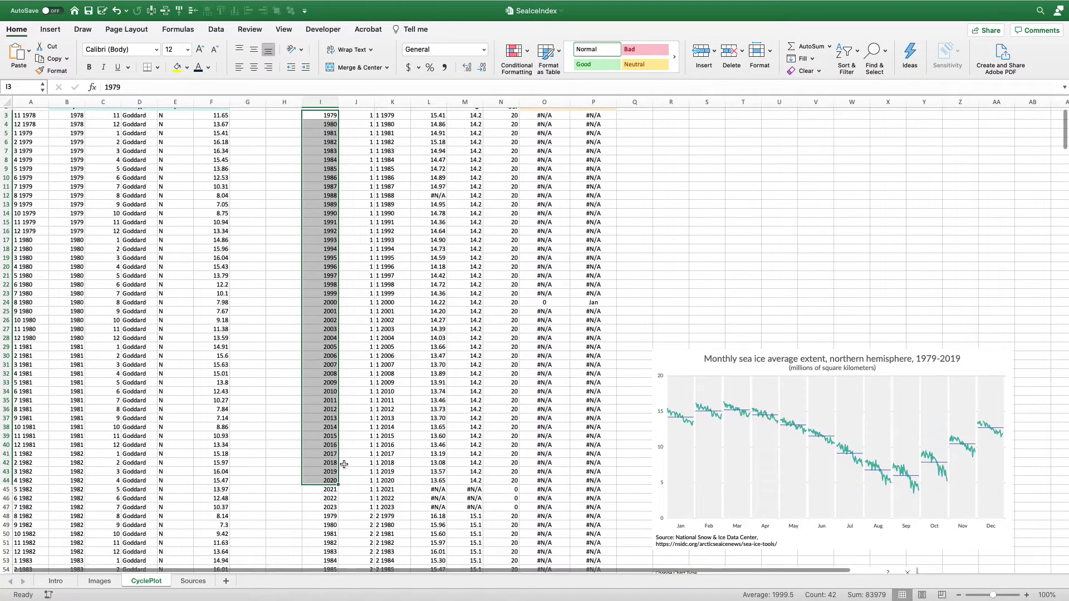
{"action": "left_click_drag", "start_coordinate": [325, 490], "coordinate": [324, 503]}
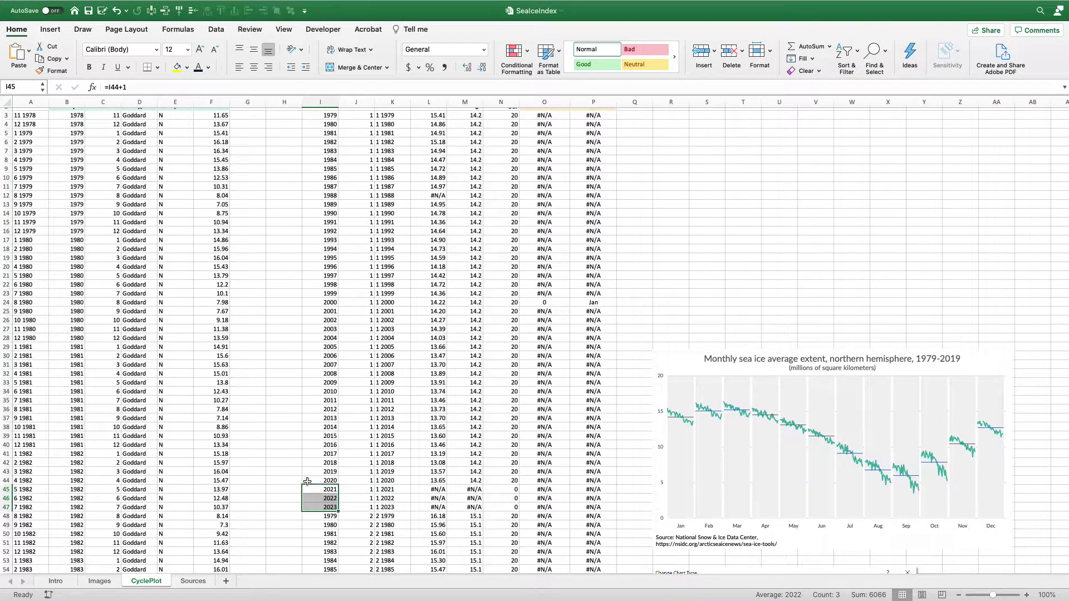
{"action": "mouse_move", "coordinate": [691, 436]}
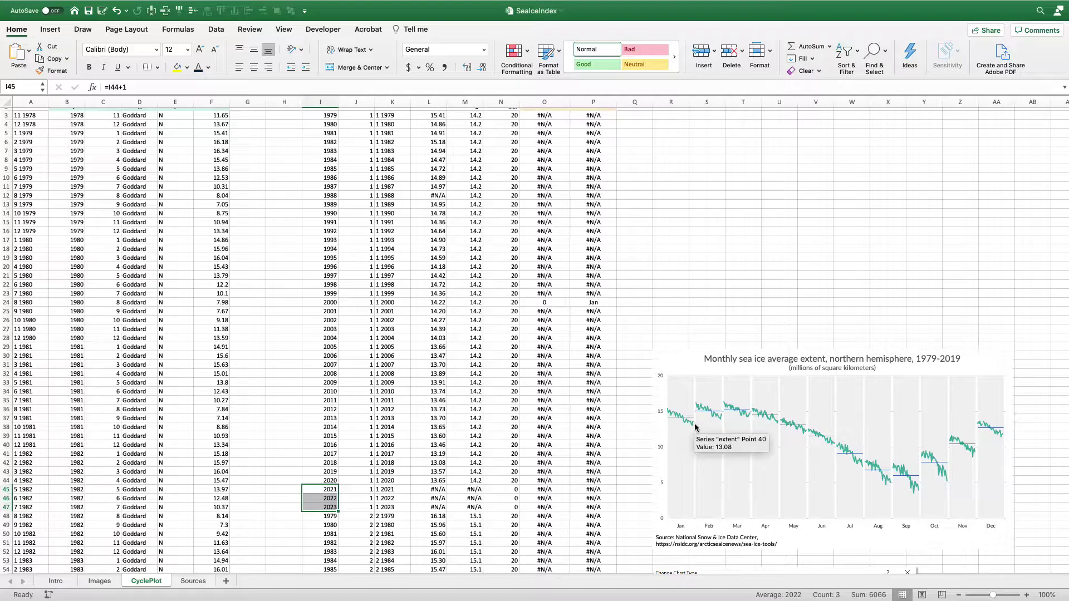
{"action": "mouse_move", "coordinate": [696, 414]}
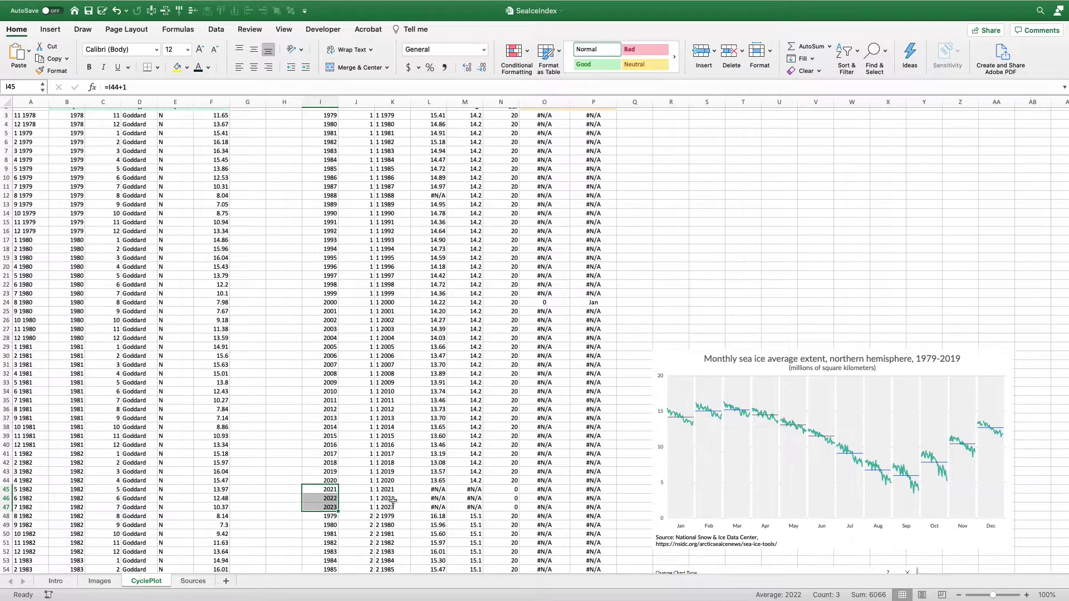
{"action": "left_click", "coordinate": [325, 490]}
{"action": "left_click_drag", "start_coordinate": [325, 490], "coordinate": [587, 505]}
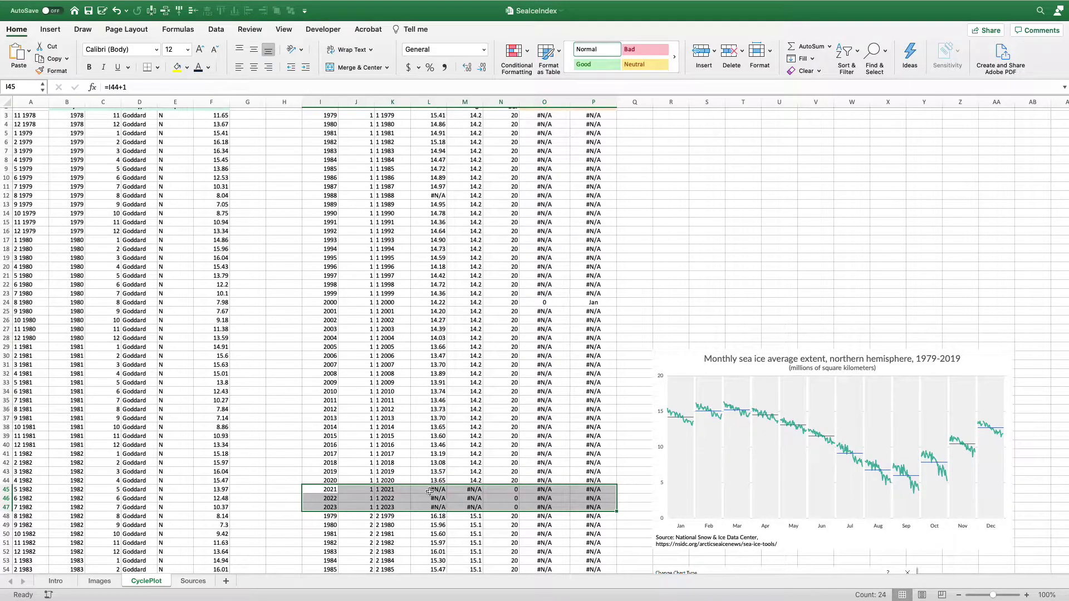
{"action": "left_click_drag", "start_coordinate": [429, 490], "coordinate": [452, 508]}
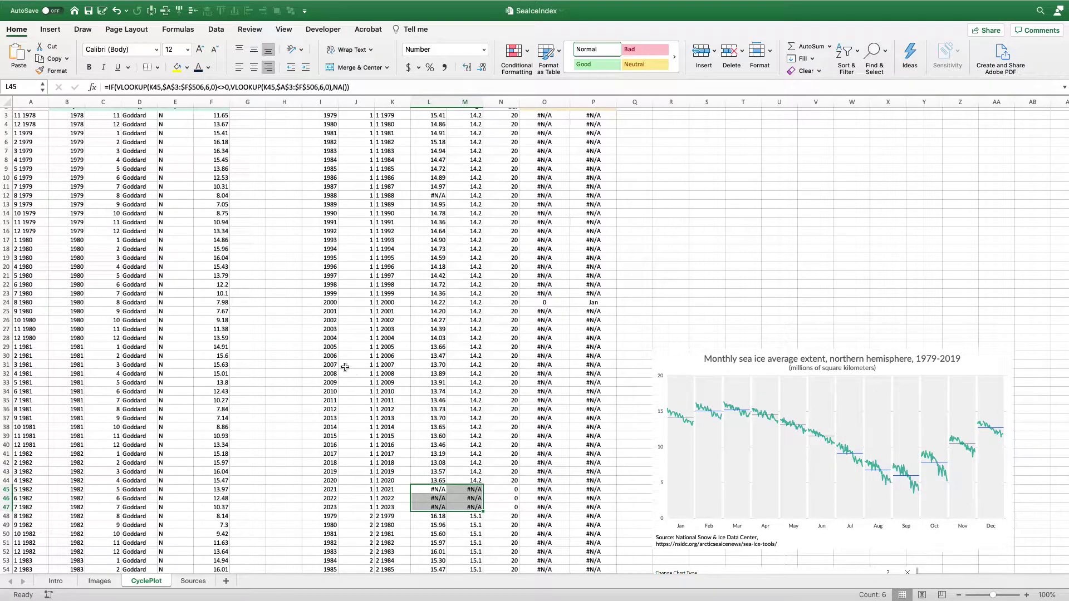
{"action": "scroll", "coordinate": [345, 366], "scroll_direction": "up", "scroll_amount": 1}
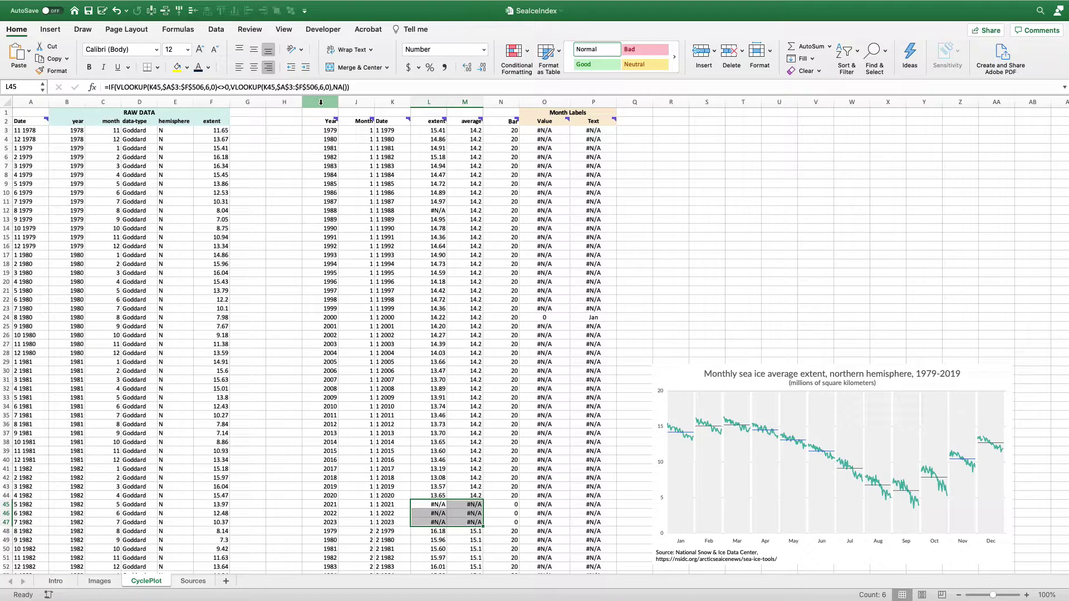
{"action": "left_click", "coordinate": [323, 132]}
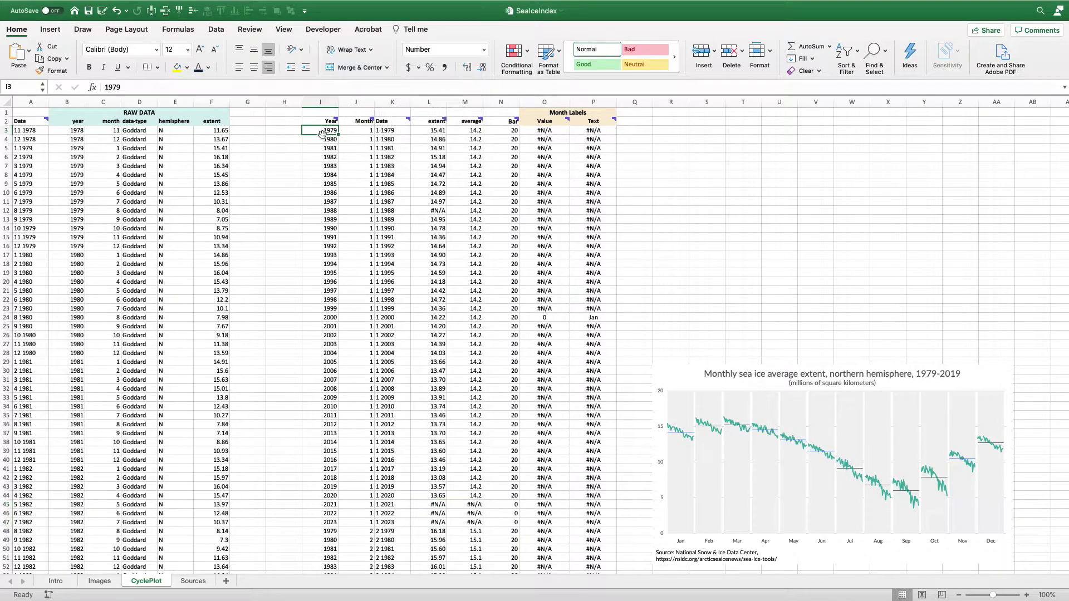
{"action": "left_click", "coordinate": [328, 143]}
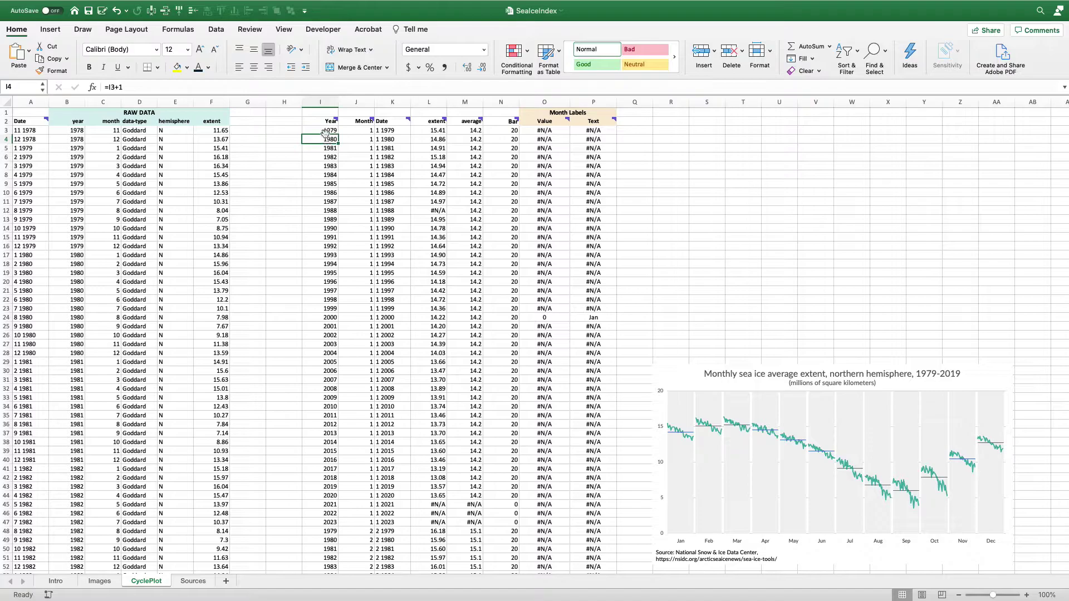
{"action": "left_click_drag", "start_coordinate": [326, 132], "coordinate": [321, 524]}
{"action": "left_click", "coordinate": [319, 532]}
{"action": "left_click", "coordinate": [123, 86]}
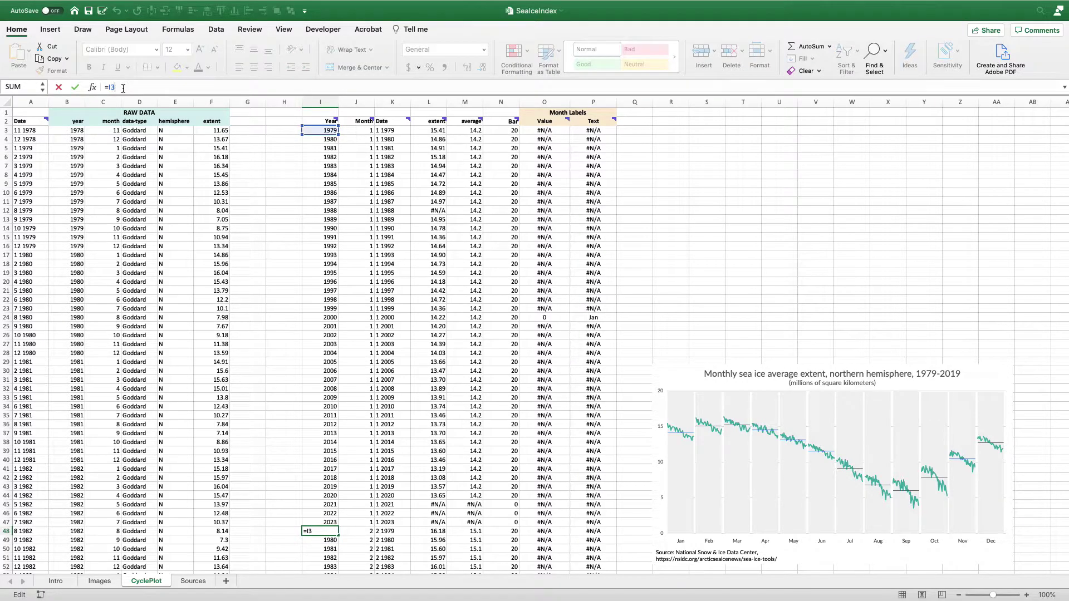
{"action": "key", "text": "Return"}
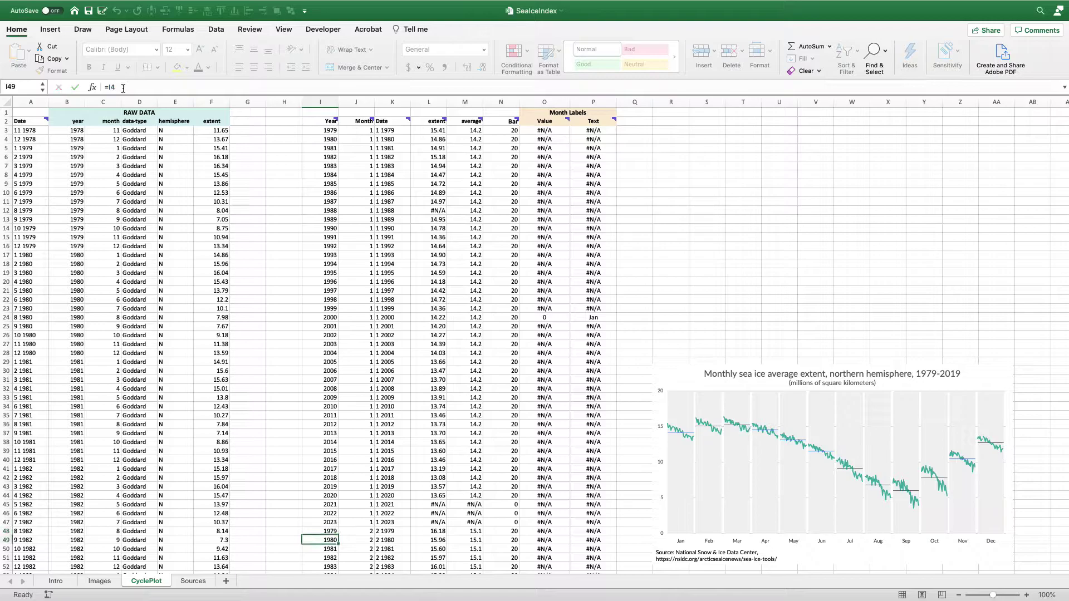
{"action": "left_click", "coordinate": [357, 132]}
{"action": "key", "text": "Down"}
{"action": "key", "text": "Down"}
{"action": "key", "text": "Down"}
{"action": "key", "text": "Down"}
{"action": "key", "text": "Down"}
{"action": "key", "text": "Down"}
{"action": "key", "text": "Down"}
{"action": "key", "text": "Down"}
{"action": "key", "text": "Down"}
{"action": "key", "text": "Down"}
{"action": "key", "text": "Down"}
{"action": "key", "text": "Down"}
{"action": "key", "text": "Down"}
{"action": "key", "text": "Down"}
{"action": "key", "text": "Down"}
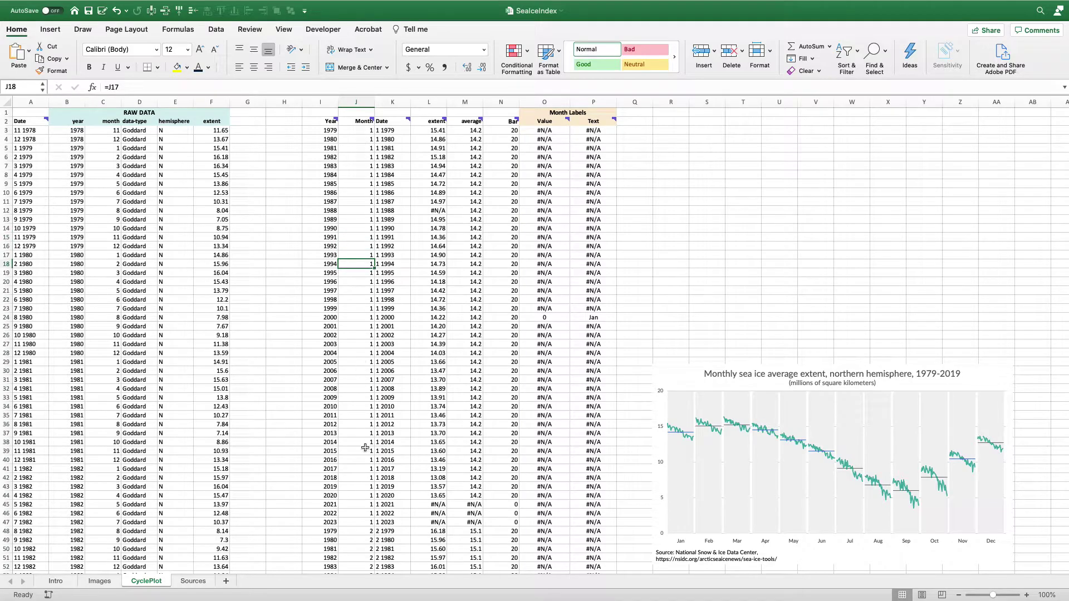
{"action": "left_click", "coordinate": [330, 532]}
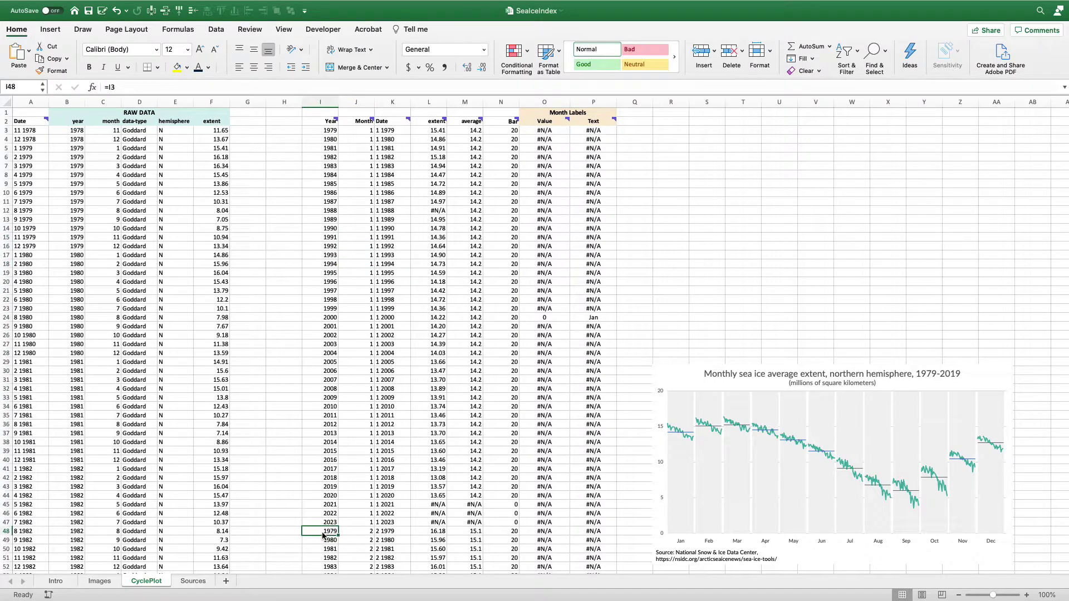
{"action": "key", "text": "Right"}
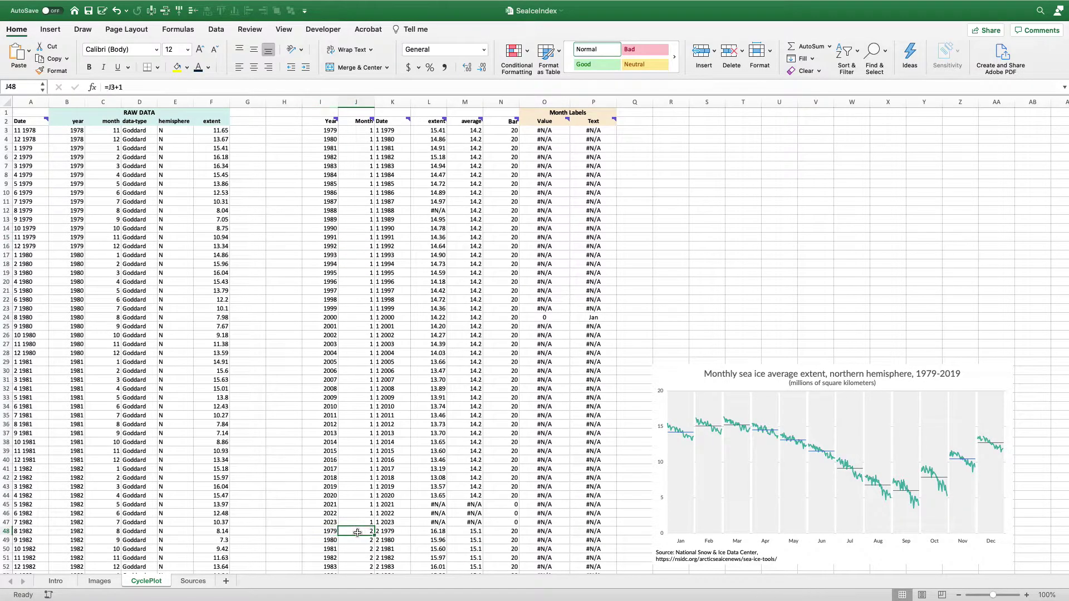
{"action": "key", "text": "F2"}
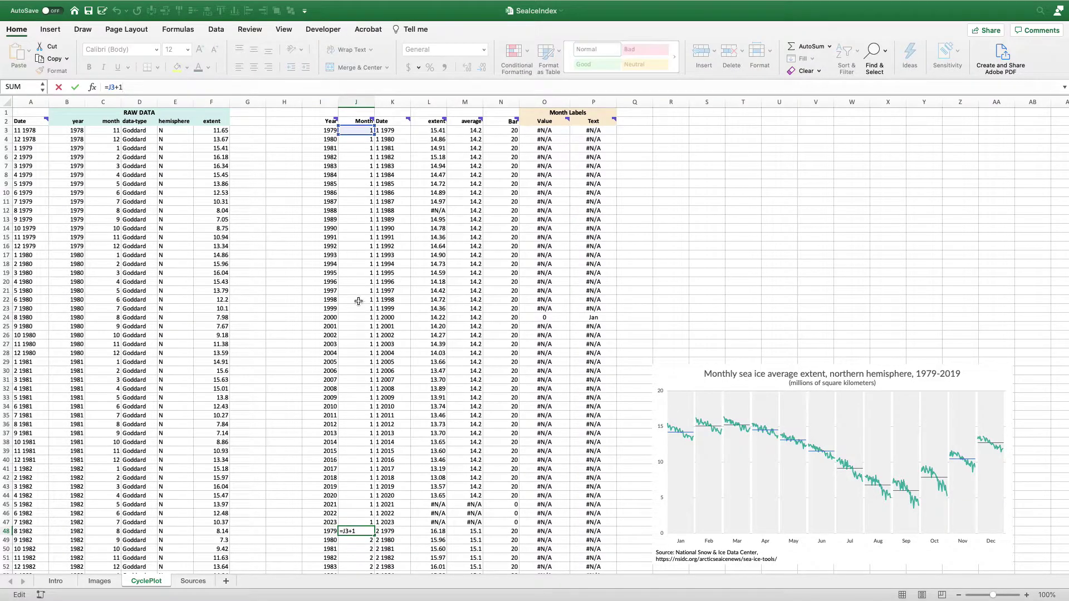
{"action": "key", "text": "Escape"}
{"action": "left_click", "coordinate": [323, 131]}
{"action": "key", "text": "shift+Right"}
{"action": "key", "text": "ctrl+shift+Down"}
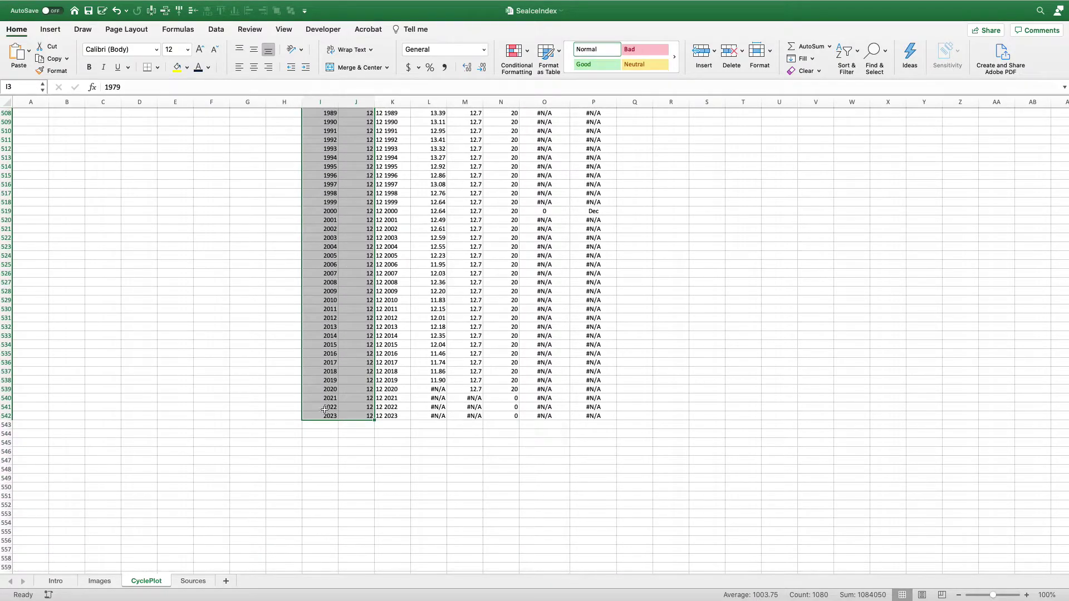
{"action": "left_click_drag", "start_coordinate": [324, 398], "coordinate": [328, 416]}
{"action": "left_click", "coordinate": [328, 389]}
{"action": "key", "text": "super+Up"}
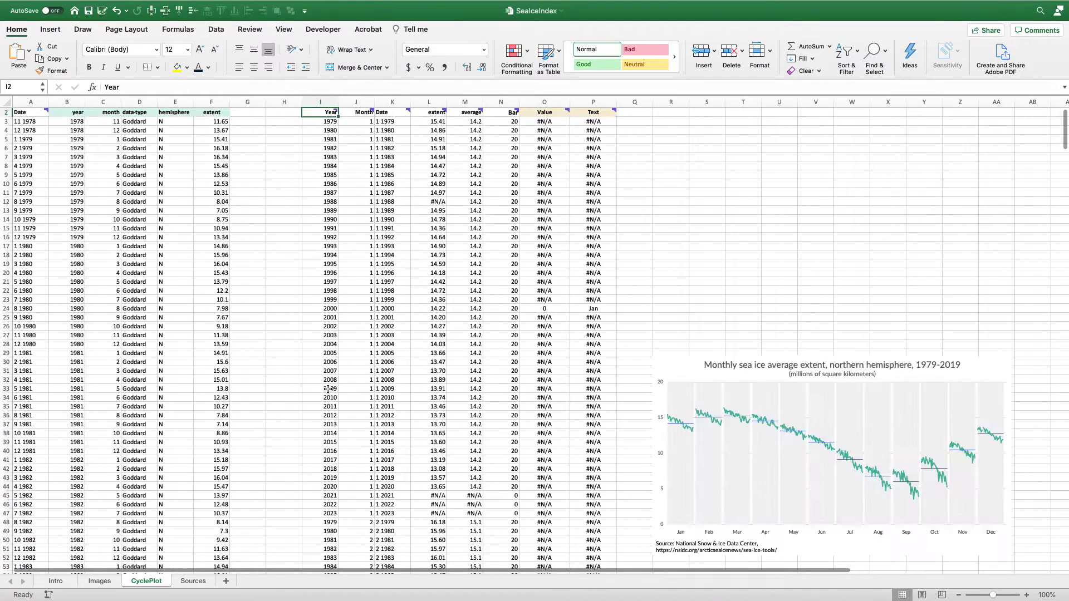
{"action": "left_click", "coordinate": [391, 122]}
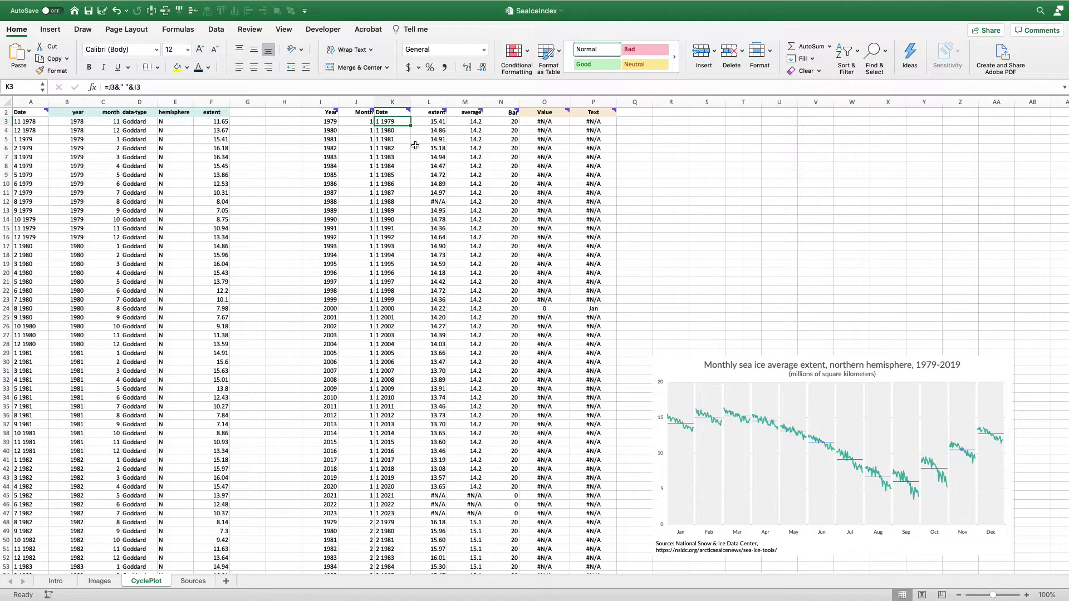
{"action": "scroll", "coordinate": [218, 157], "scroll_direction": "up", "scroll_amount": 1}
{"action": "left_click_drag", "start_coordinate": [67, 101], "coordinate": [211, 105]}
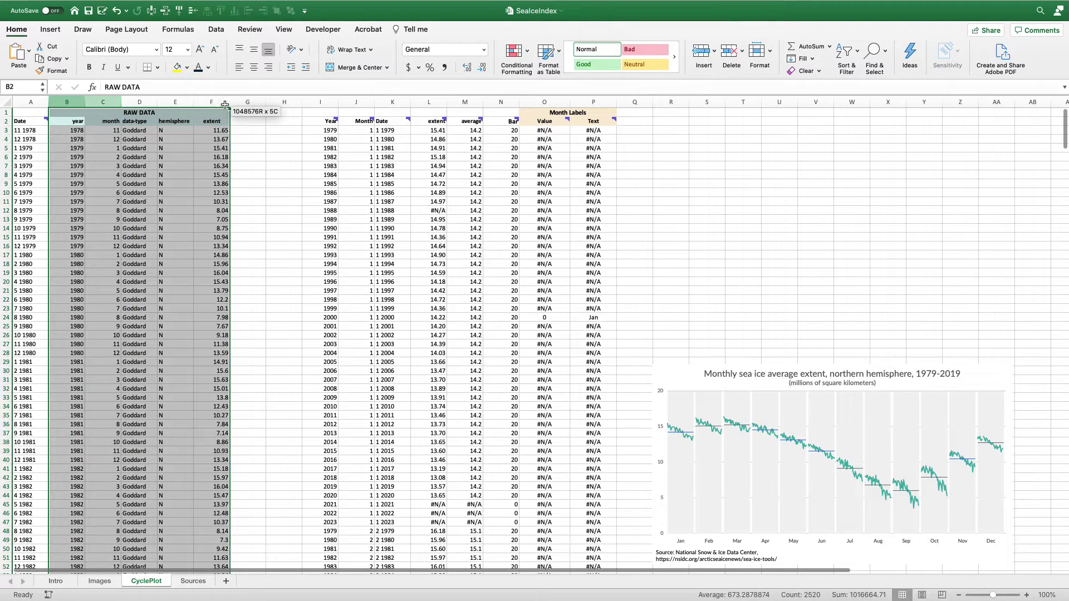
{"action": "left_click", "coordinate": [432, 102]}
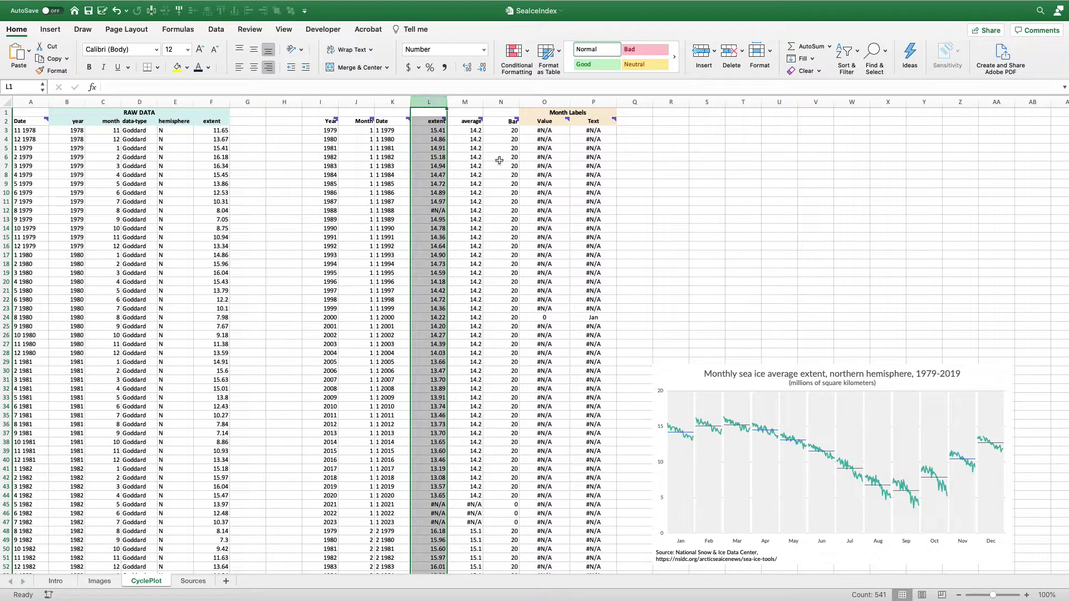
{"action": "left_click", "coordinate": [434, 131]}
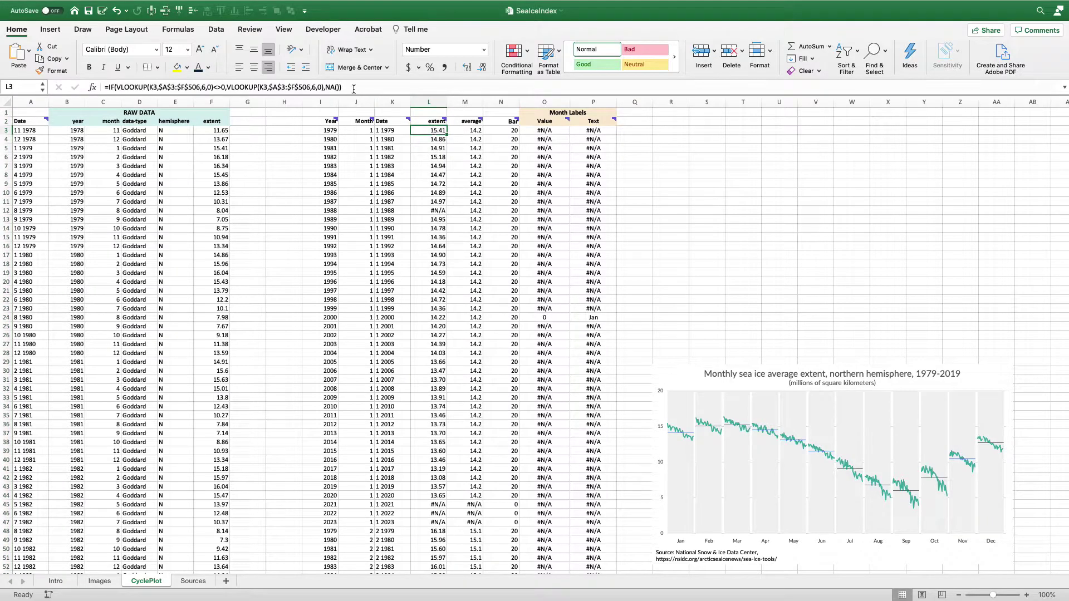
{"action": "left_click_drag", "start_coordinate": [353, 87], "coordinate": [105, 88]}
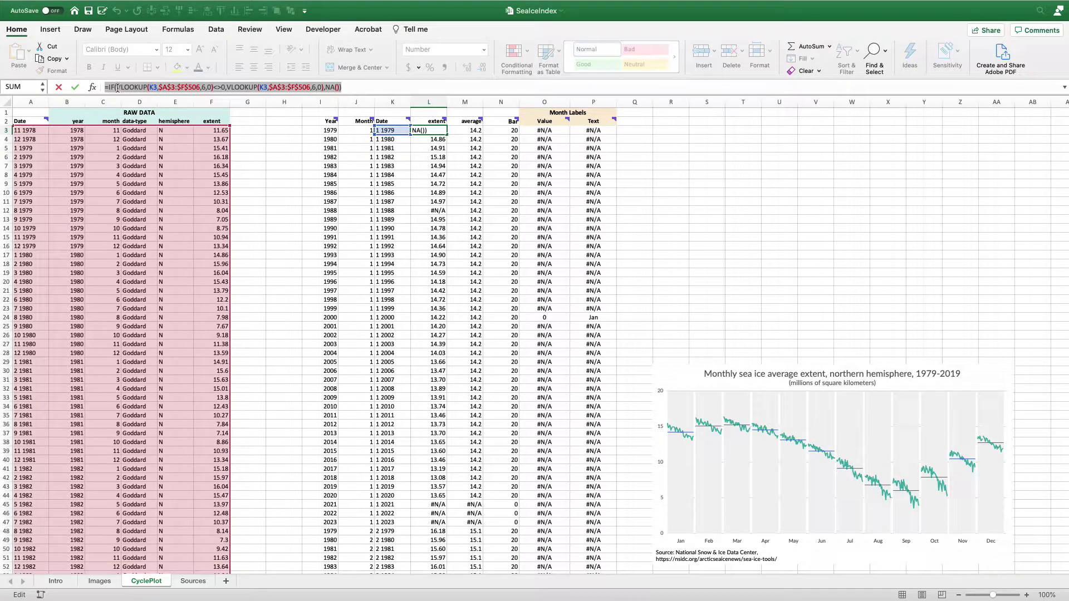
{"action": "left_click_drag", "start_coordinate": [117, 87], "coordinate": [213, 87]}
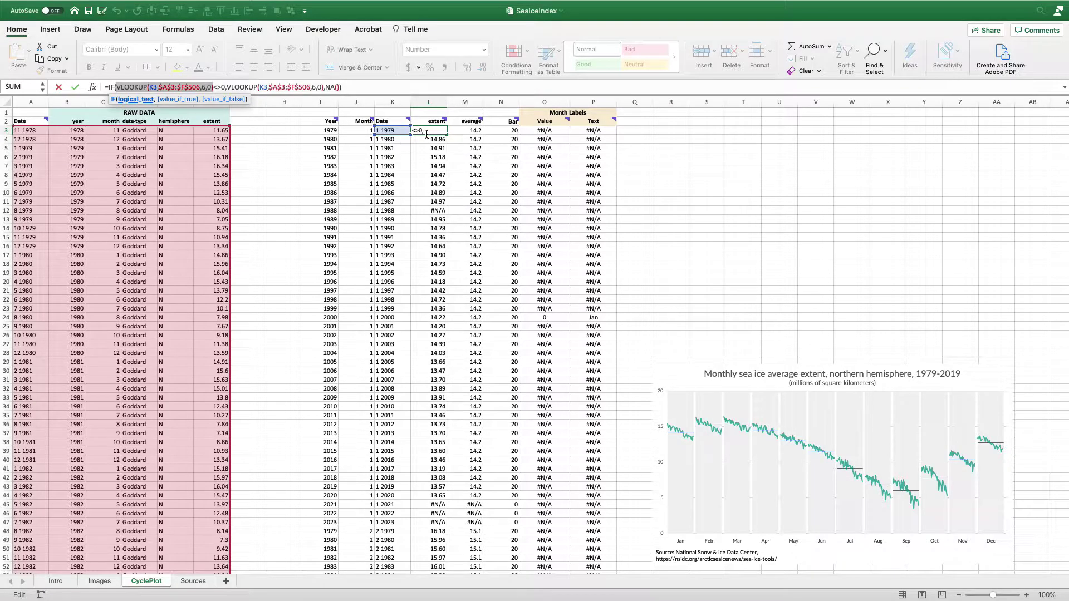
{"action": "left_click_drag", "start_coordinate": [118, 88], "coordinate": [223, 81]}
{"action": "left_click_drag", "start_coordinate": [227, 87], "coordinate": [327, 85]}
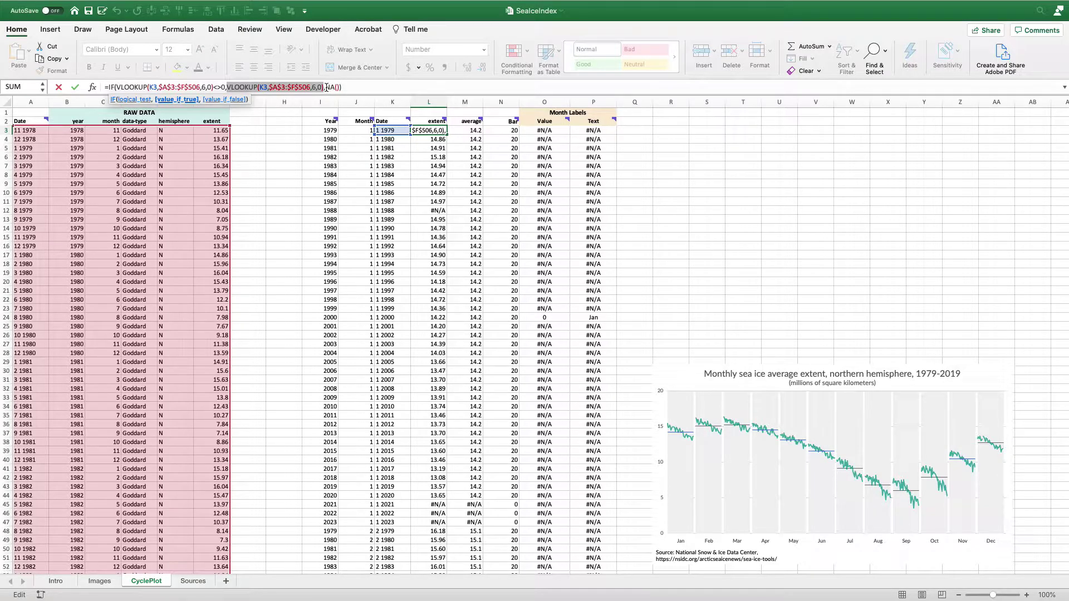
{"action": "left_click_drag", "start_coordinate": [326, 87], "coordinate": [340, 87]}
{"action": "key", "text": "Return"}
{"action": "left_click_drag", "start_coordinate": [429, 130], "coordinate": [427, 495]}
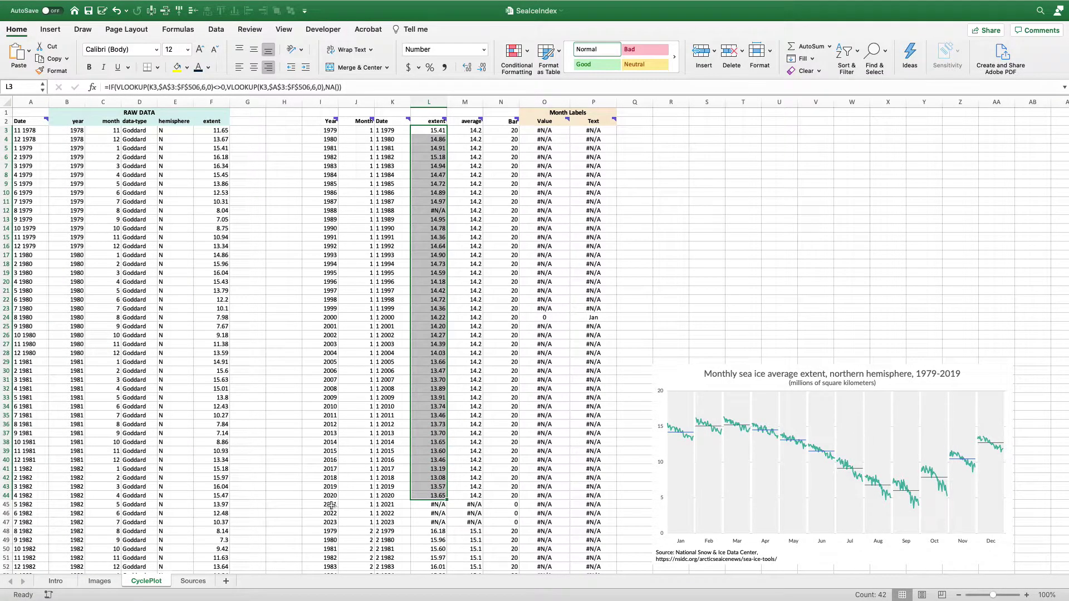
{"action": "left_click_drag", "start_coordinate": [433, 504], "coordinate": [433, 522]}
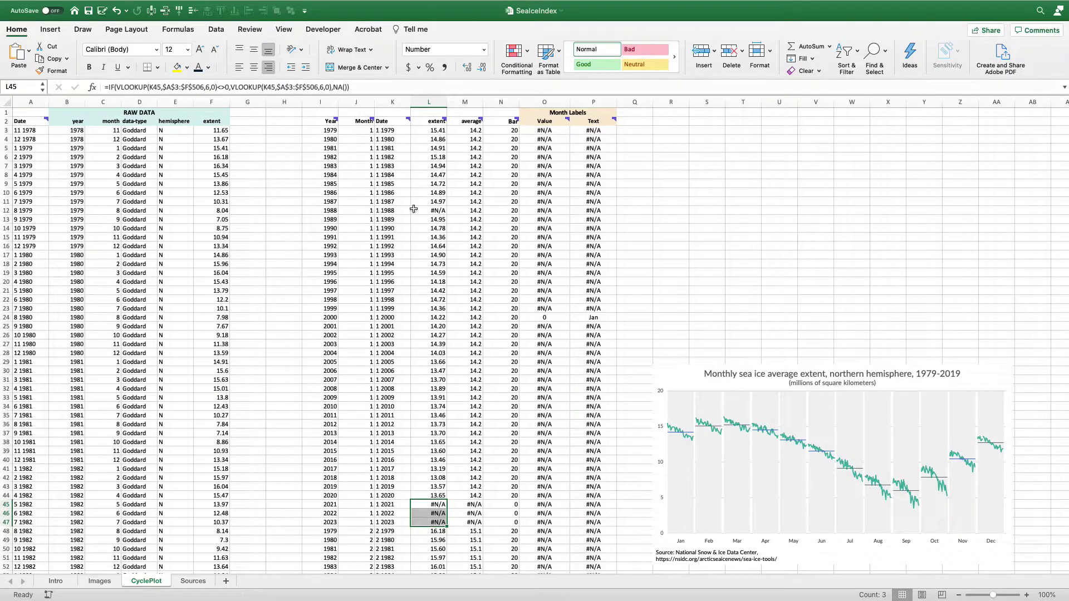
{"action": "left_click", "coordinate": [440, 132]}
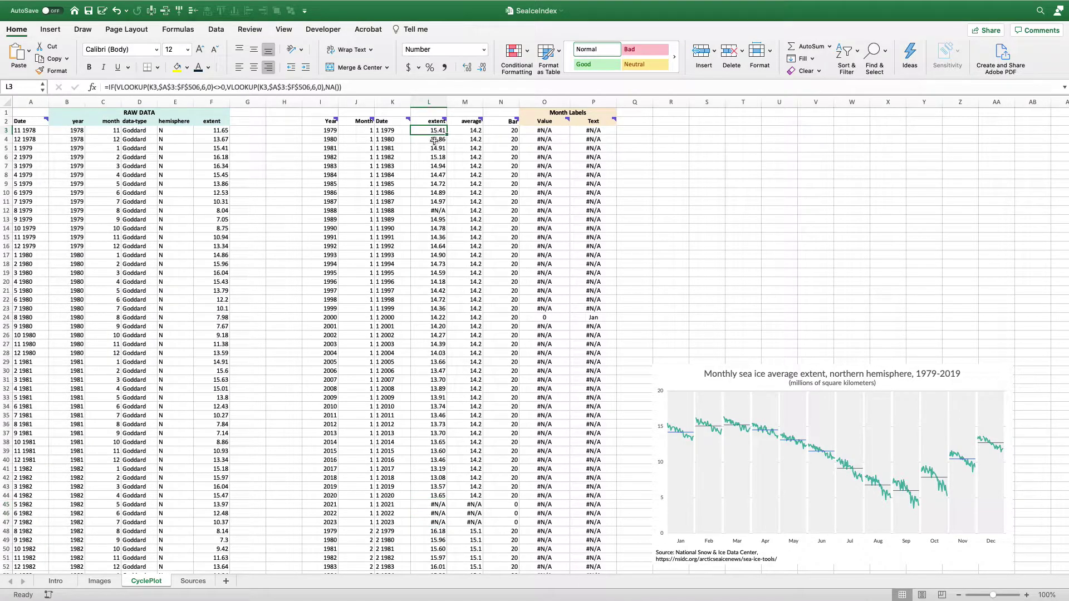
{"action": "left_click_drag", "start_coordinate": [441, 133], "coordinate": [449, 495]}
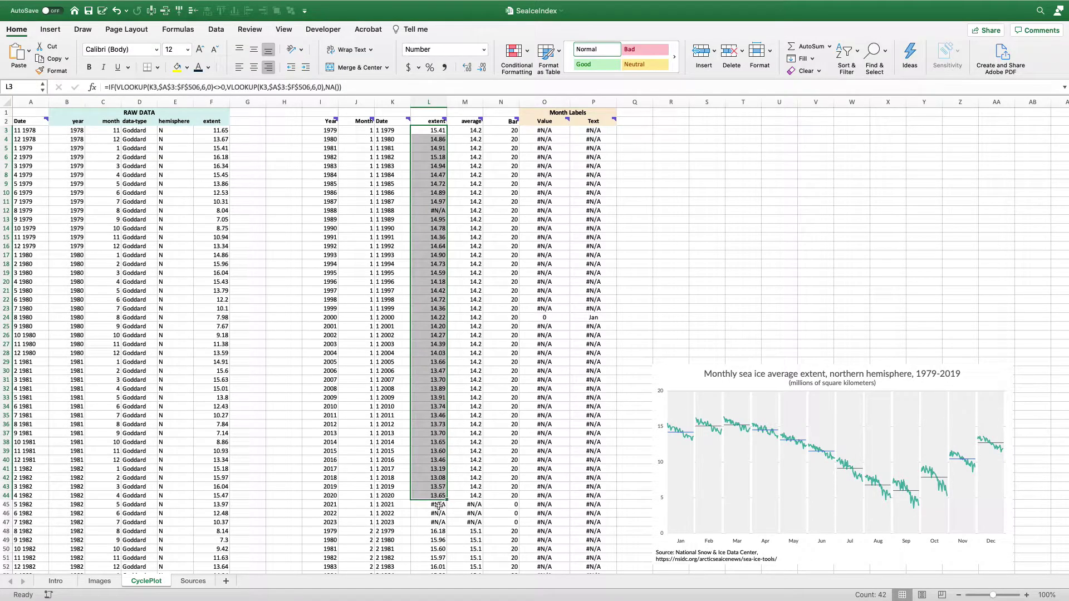
{"action": "left_click", "coordinate": [438, 506]}
{"action": "key", "text": "Down"}
{"action": "key", "text": "Down"}
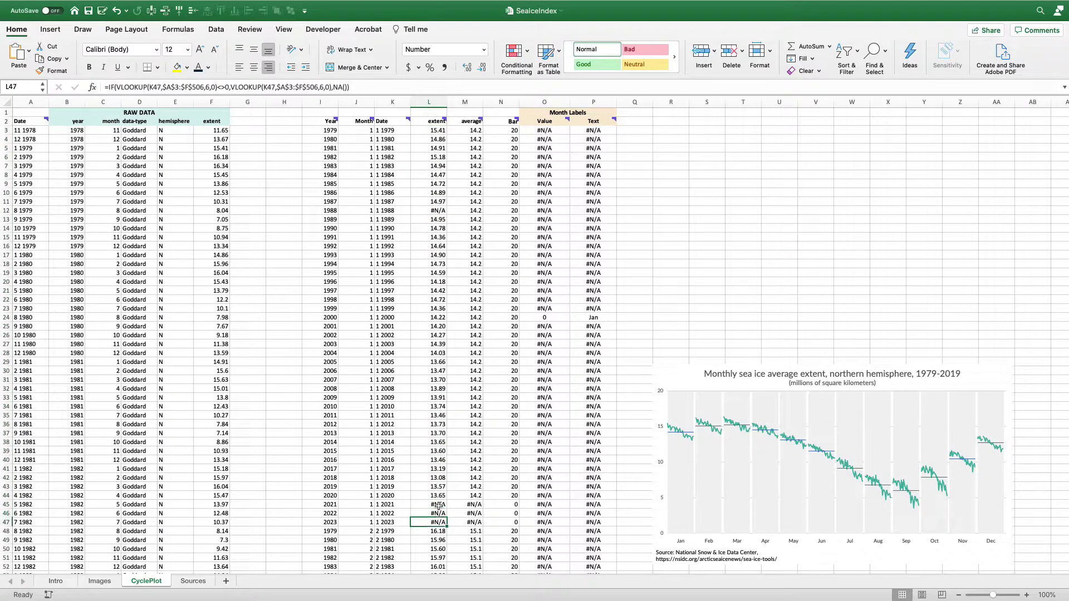
{"action": "key", "text": "Down"}
{"action": "left_click", "coordinate": [429, 102]}
{"action": "mouse_move", "coordinate": [720, 434]}
{"action": "left_click", "coordinate": [683, 445]}
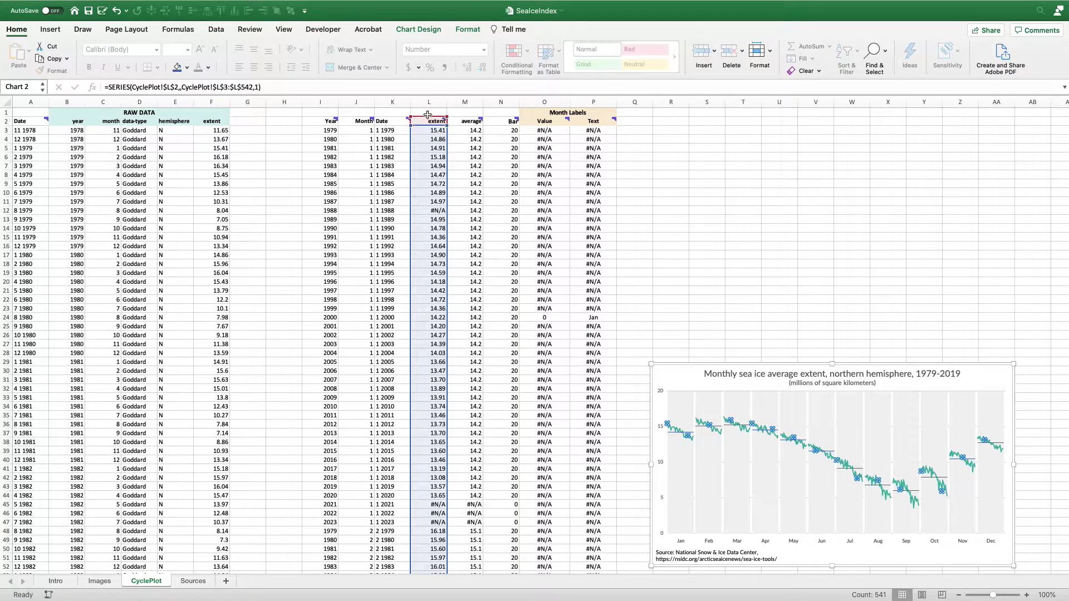
{"action": "mouse_move", "coordinate": [694, 438]}
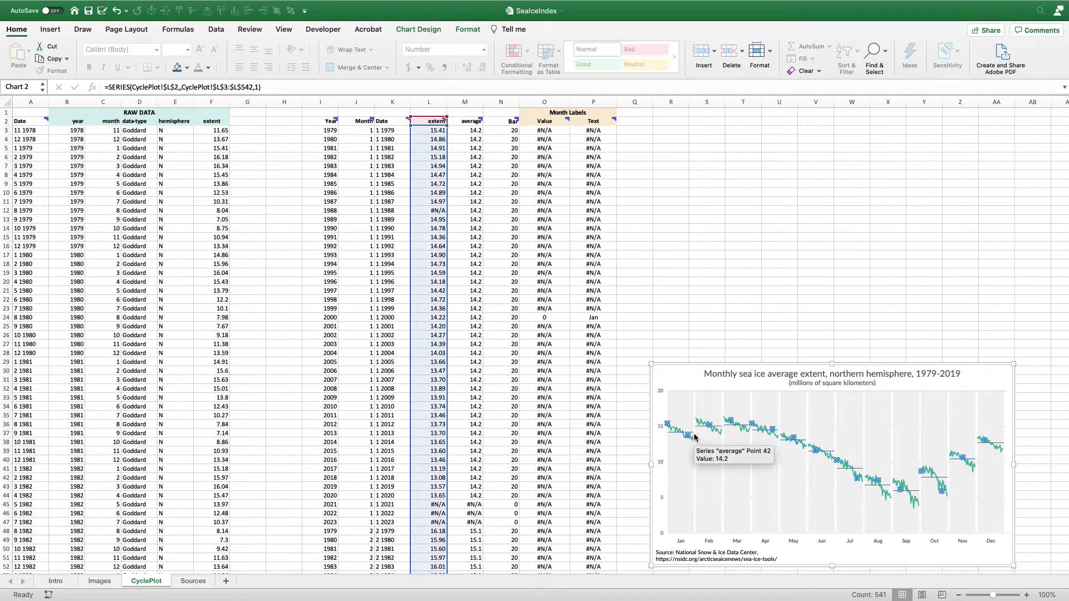
{"action": "left_click", "coordinate": [437, 504]}
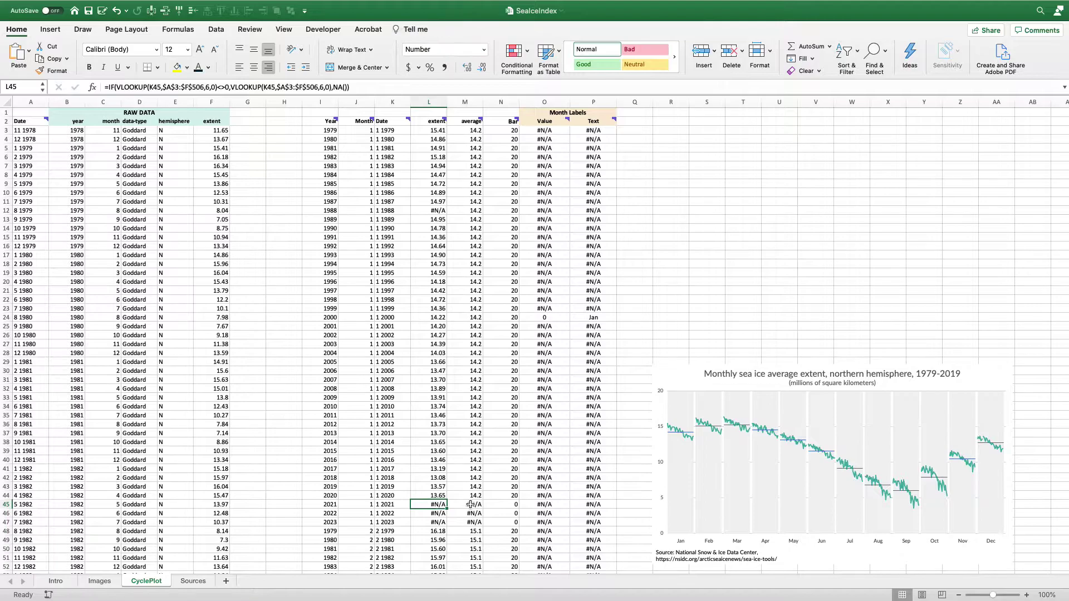
{"action": "key", "text": "F2"}
{"action": "key", "text": "Return"}
{"action": "key", "text": "F2"}
{"action": "key", "text": "Return"}
{"action": "key", "text": "F2"}
{"action": "key", "text": "Return"}
{"action": "key", "text": "F2"}
{"action": "key", "text": "Escape"}
{"action": "mouse_move", "coordinate": [699, 536]}
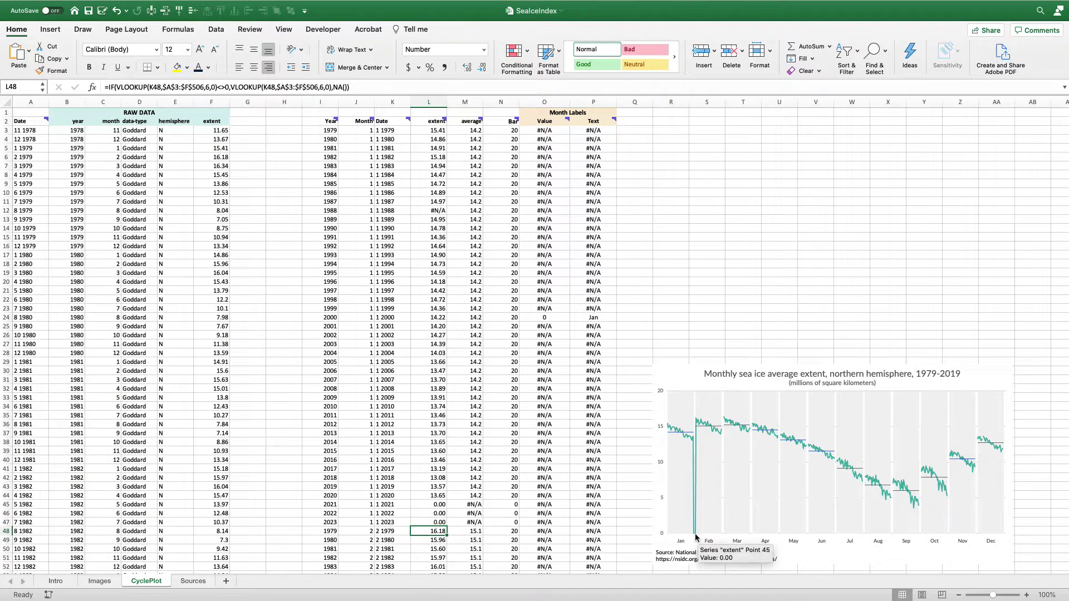
{"action": "key", "text": "super+z"}
{"action": "key", "text": "super+z"}
{"action": "key", "text": "super+z"}
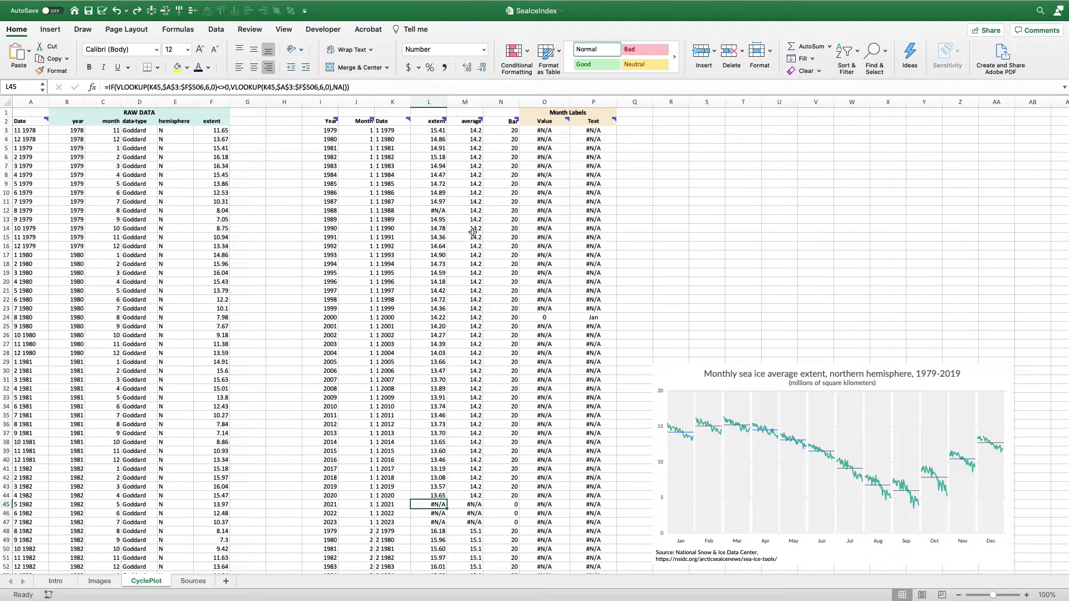
{"action": "mouse_move", "coordinate": [689, 435]}
{"action": "left_click", "coordinate": [466, 131]}
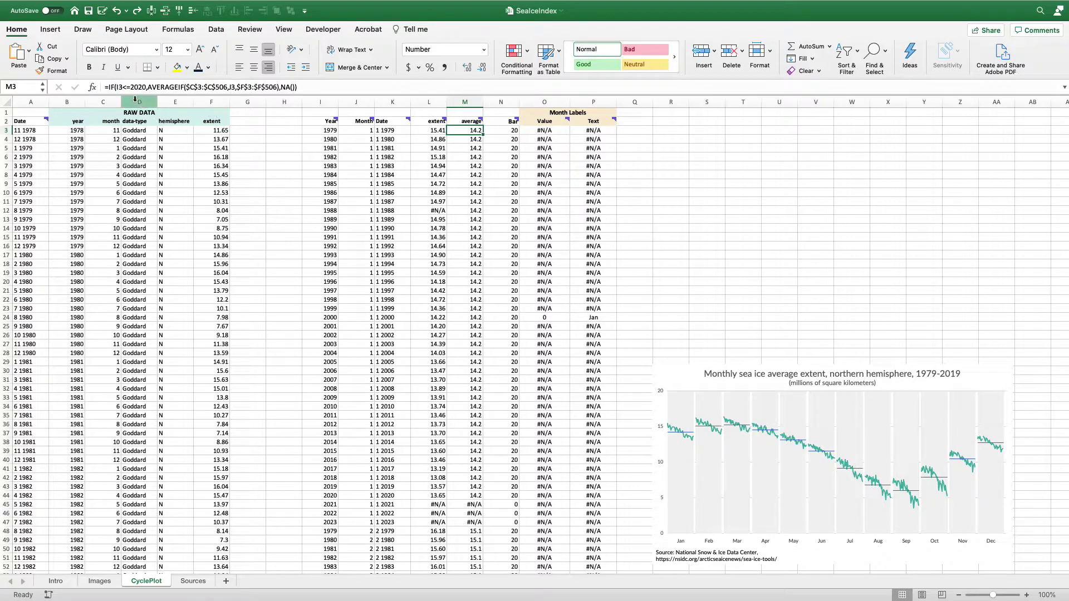
{"action": "left_click_drag", "start_coordinate": [117, 88], "coordinate": [145, 87]}
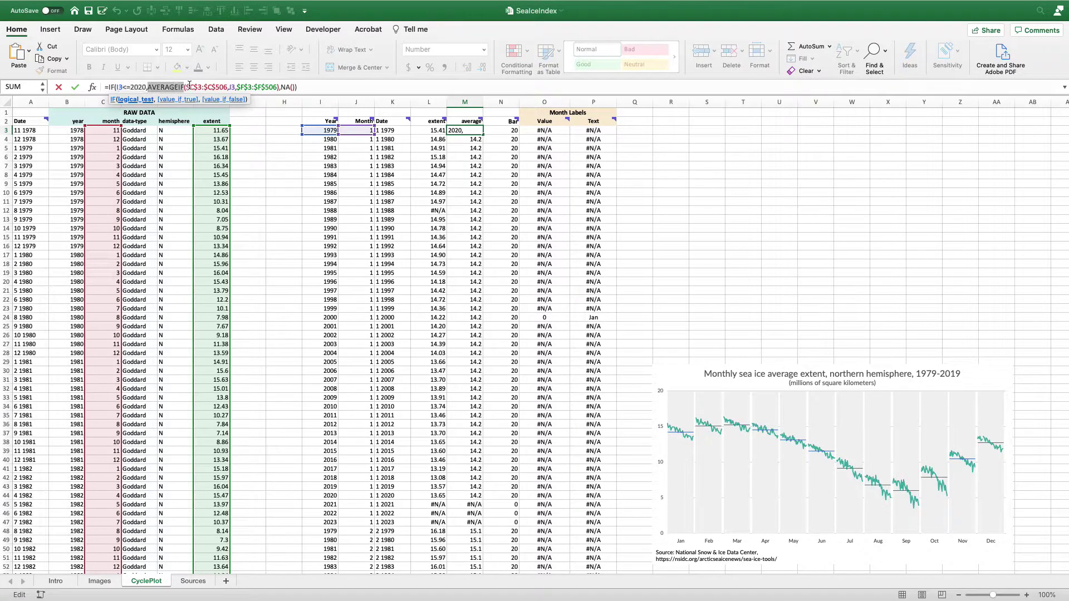
{"action": "left_click_drag", "start_coordinate": [195, 85], "coordinate": [298, 86]}
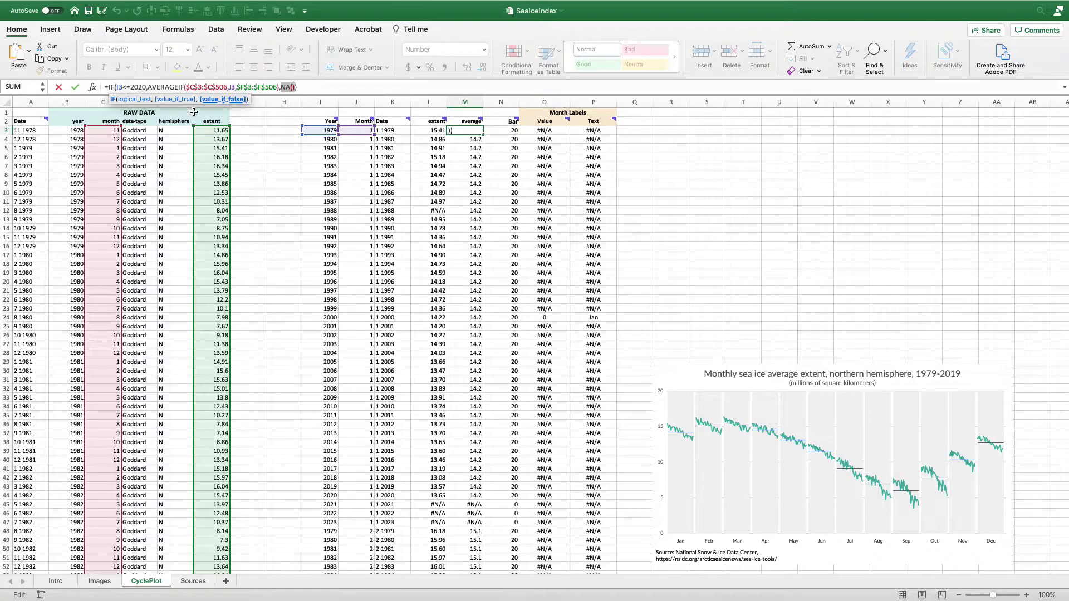
{"action": "left_click_drag", "start_coordinate": [148, 87], "coordinate": [274, 85]}
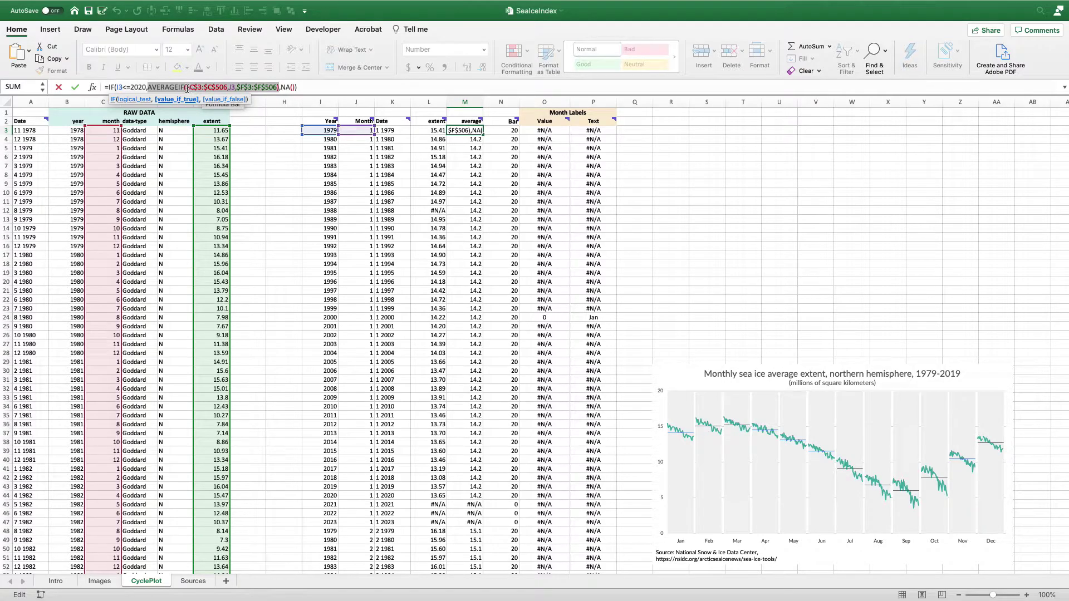
{"action": "left_click_drag", "start_coordinate": [186, 89], "coordinate": [225, 88]}
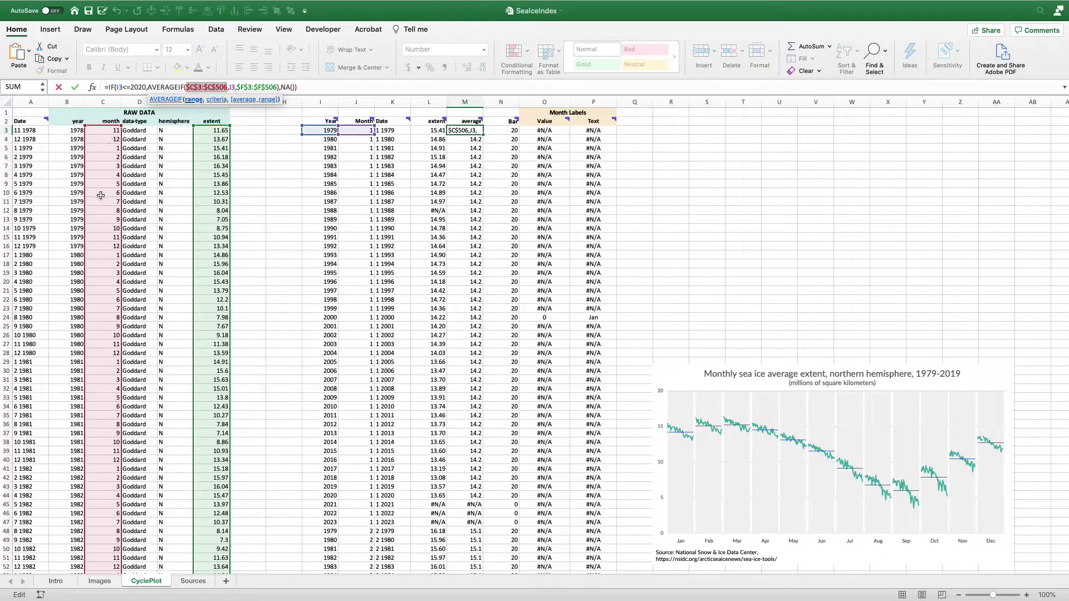
{"action": "left_click", "coordinate": [231, 86]}
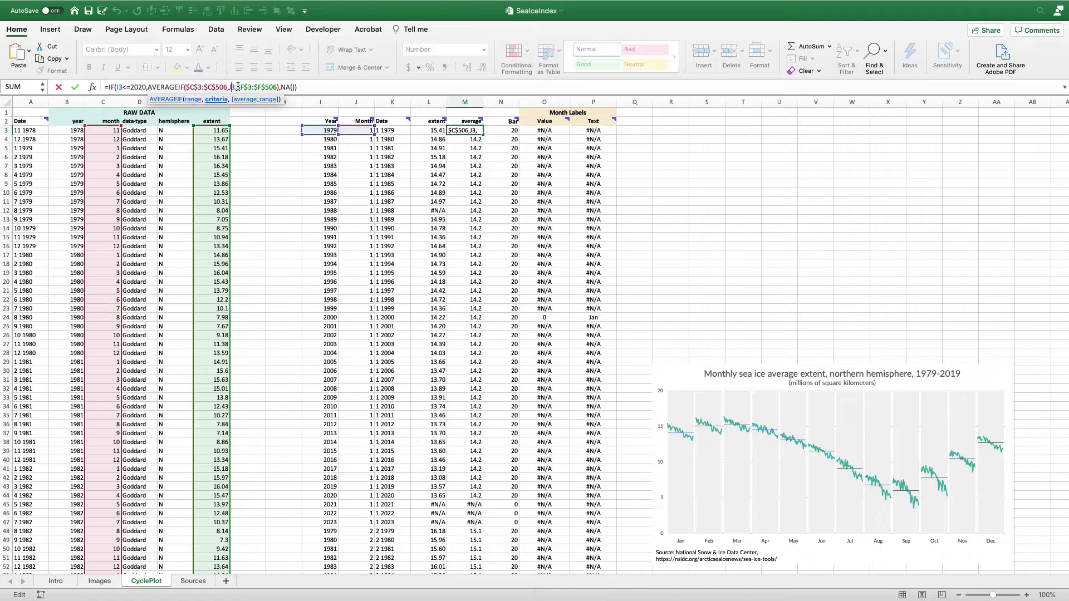
{"action": "left_click_drag", "start_coordinate": [236, 87], "coordinate": [272, 87]}
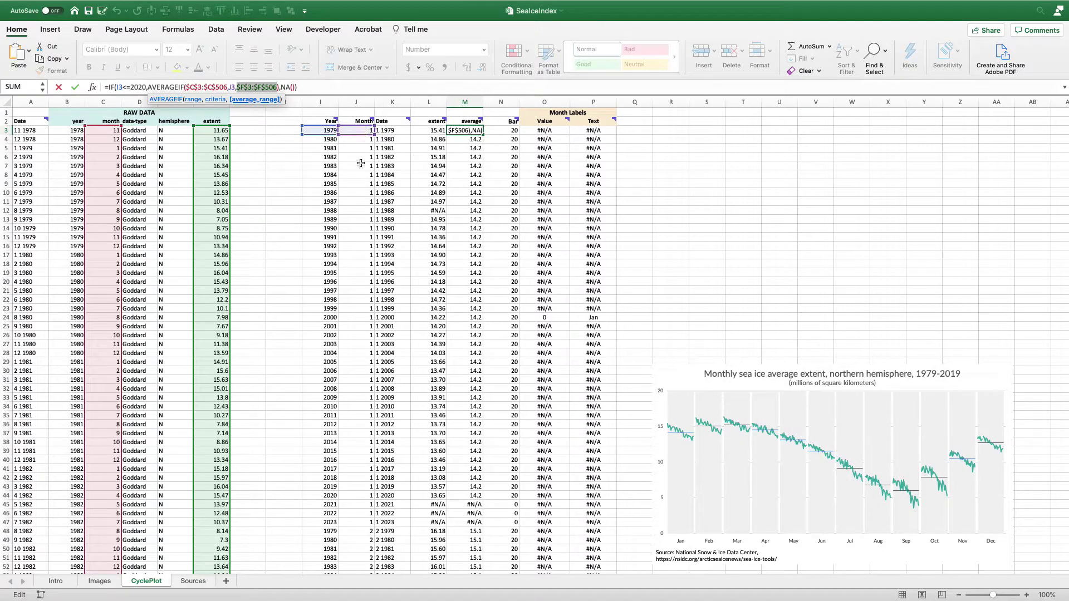
Step through the 2021–2023 average cells M45:M47, confirming they return #N/A.
{"action": "key", "text": "Return"}
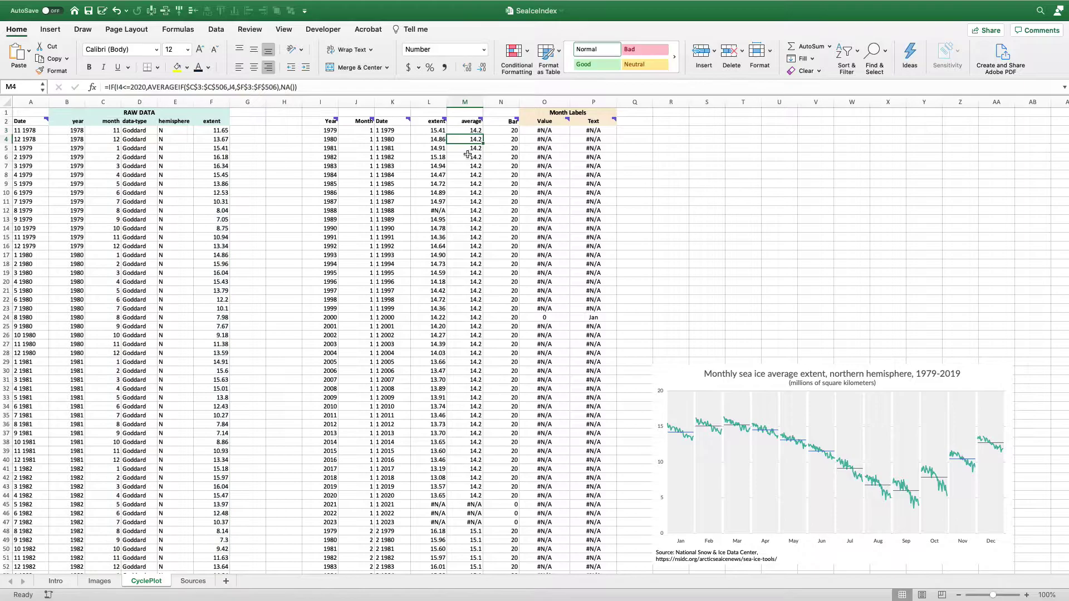
{"action": "left_click", "coordinate": [475, 492]}
{"action": "key", "text": "Down"}
{"action": "key", "text": "Down"}
{"action": "key", "text": "Down"}
{"action": "key", "text": "Up"}
{"action": "key", "text": "Up"}
{"action": "key", "text": "Down"}
{"action": "key", "text": "Down"}
{"action": "key", "text": "Up"}
{"action": "key", "text": "Up"}
Review the NA() fallback in the average formula, then return to the Images sheet.
{"action": "left_click_drag", "start_coordinate": [289, 88], "coordinate": [304, 88]}
{"action": "key", "text": "Return"}
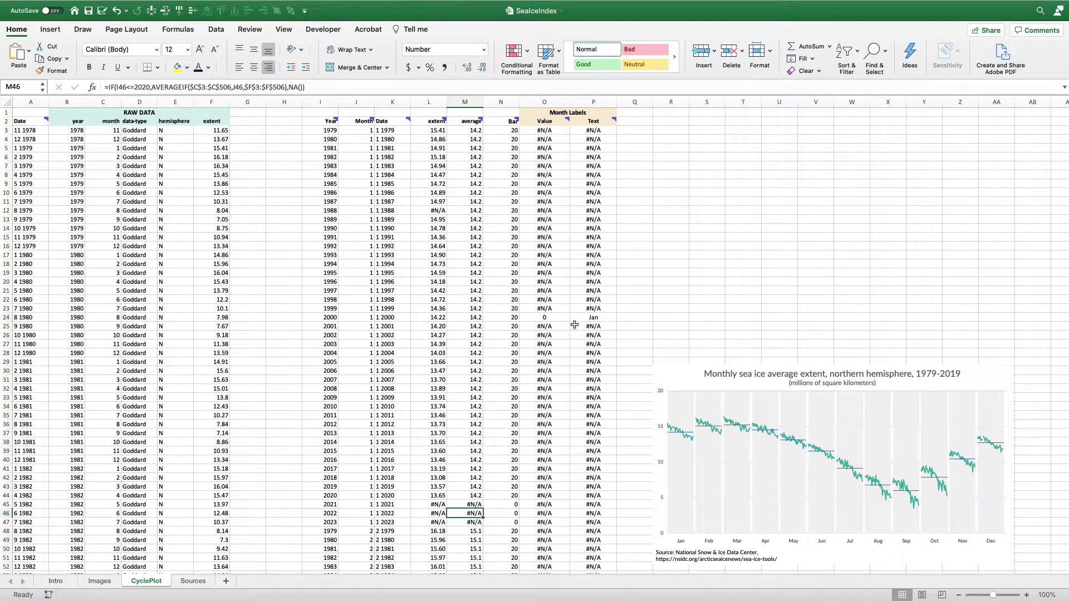
{"action": "left_click", "coordinate": [100, 581]}
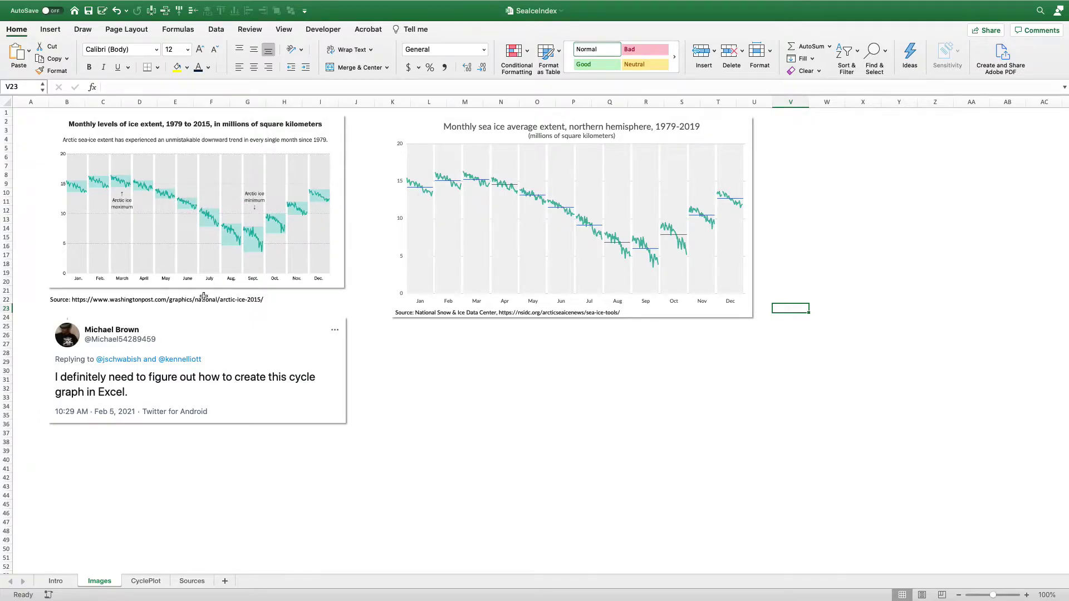
Switch back to the CyclePlot sheet with its data table, Bar column and chart.
{"action": "left_click", "coordinate": [142, 583]}
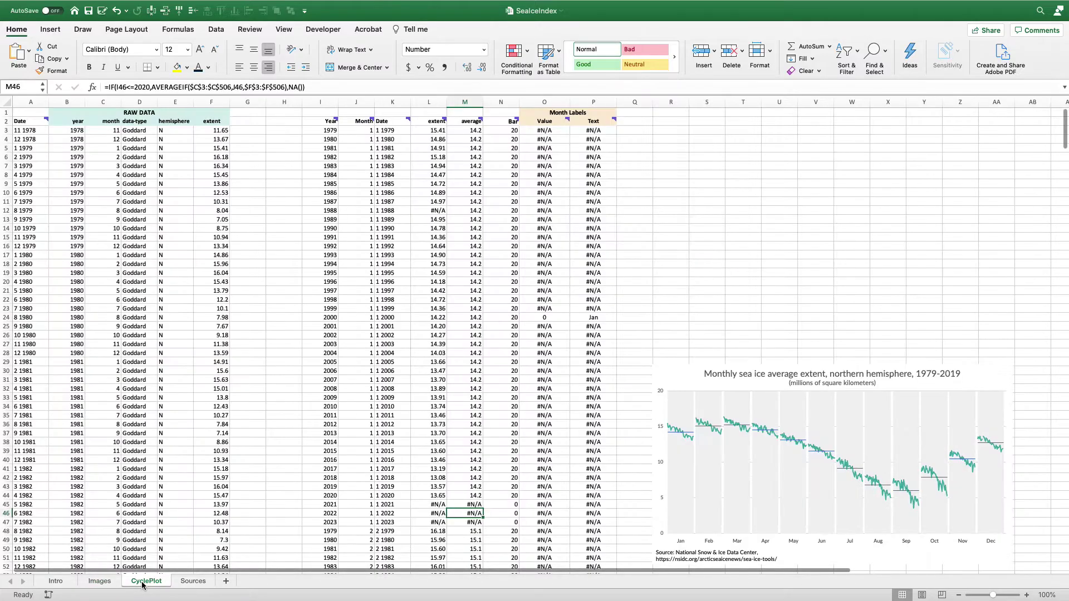
{"action": "left_click", "coordinate": [503, 131]}
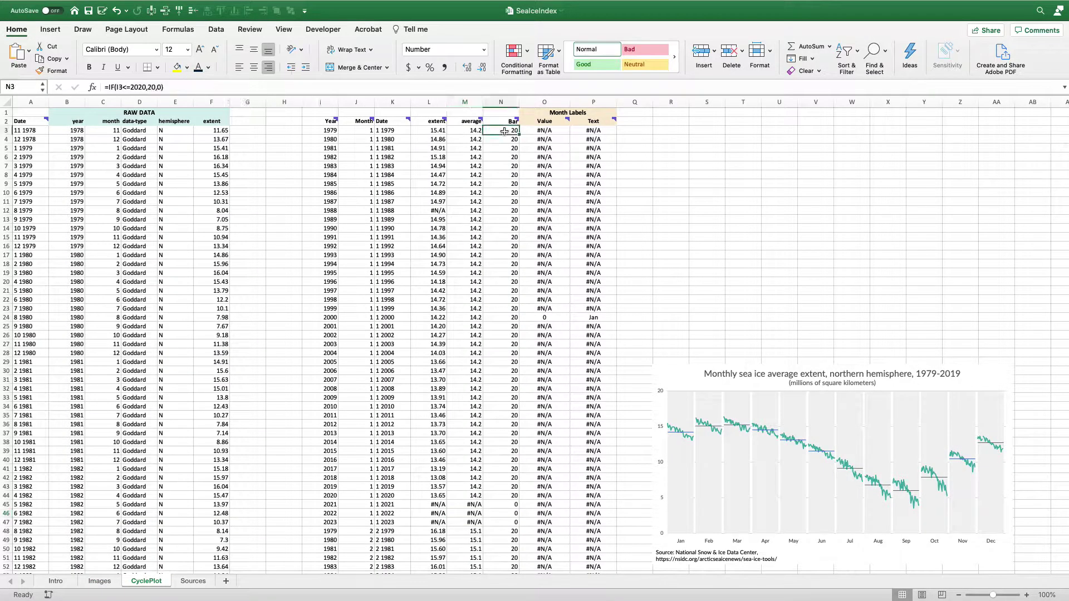
{"action": "left_click_drag", "start_coordinate": [116, 88], "coordinate": [146, 87]}
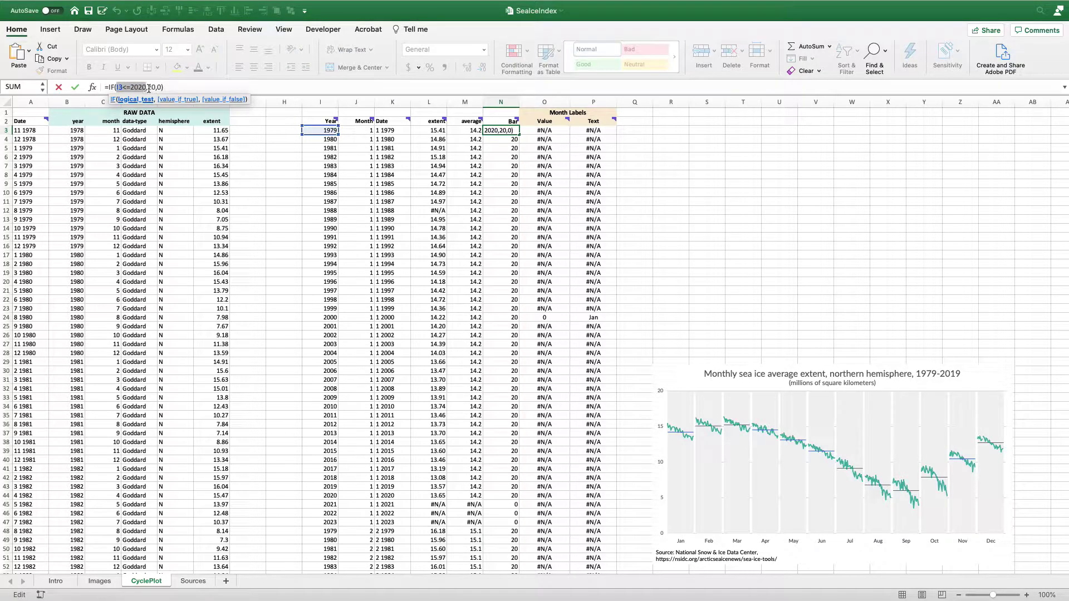
{"action": "left_click_drag", "start_coordinate": [148, 87], "coordinate": [155, 87]}
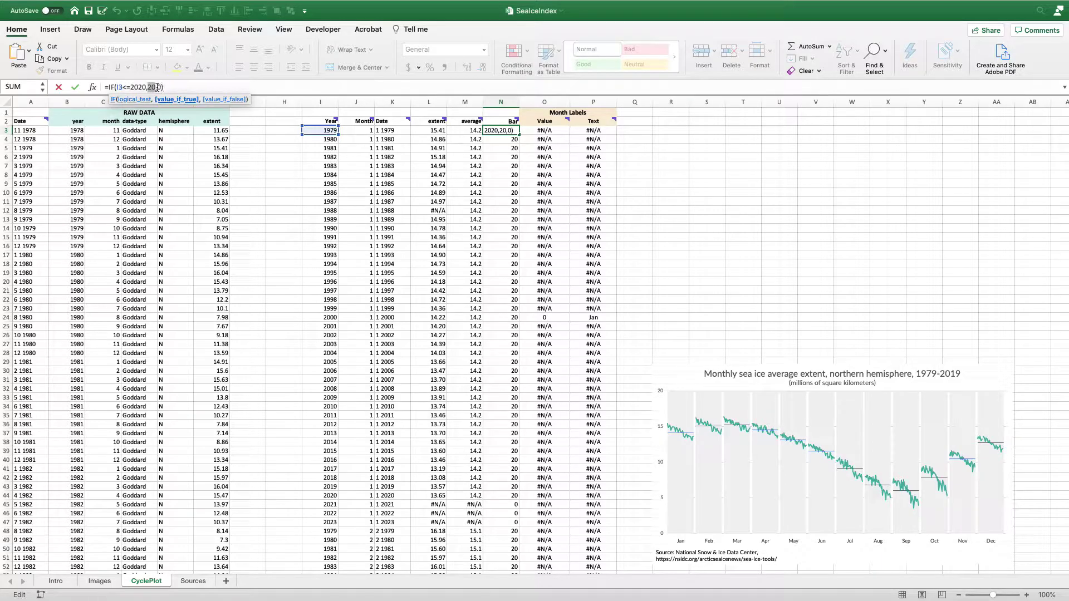
{"action": "double_click", "coordinate": [159, 87]}
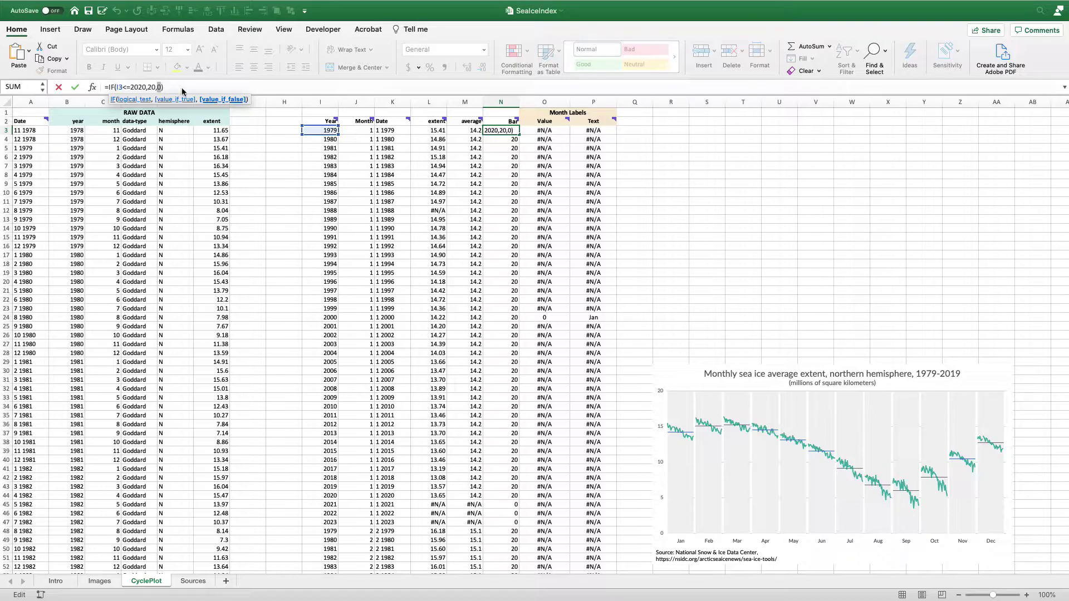
{"action": "key", "text": "Return"}
{"action": "left_click", "coordinate": [688, 412]}
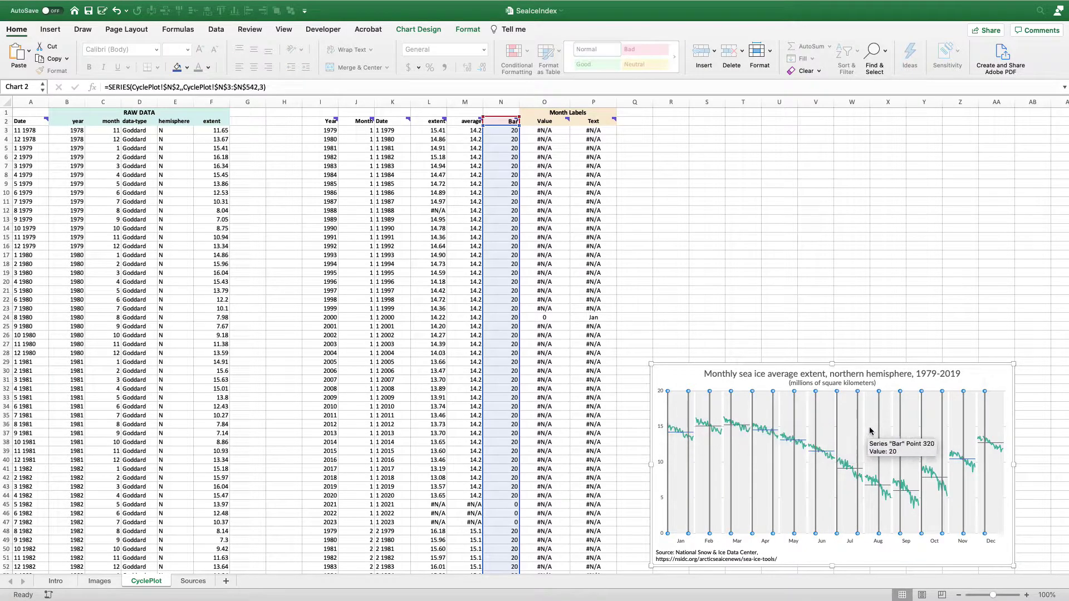
{"action": "left_click", "coordinate": [680, 368]}
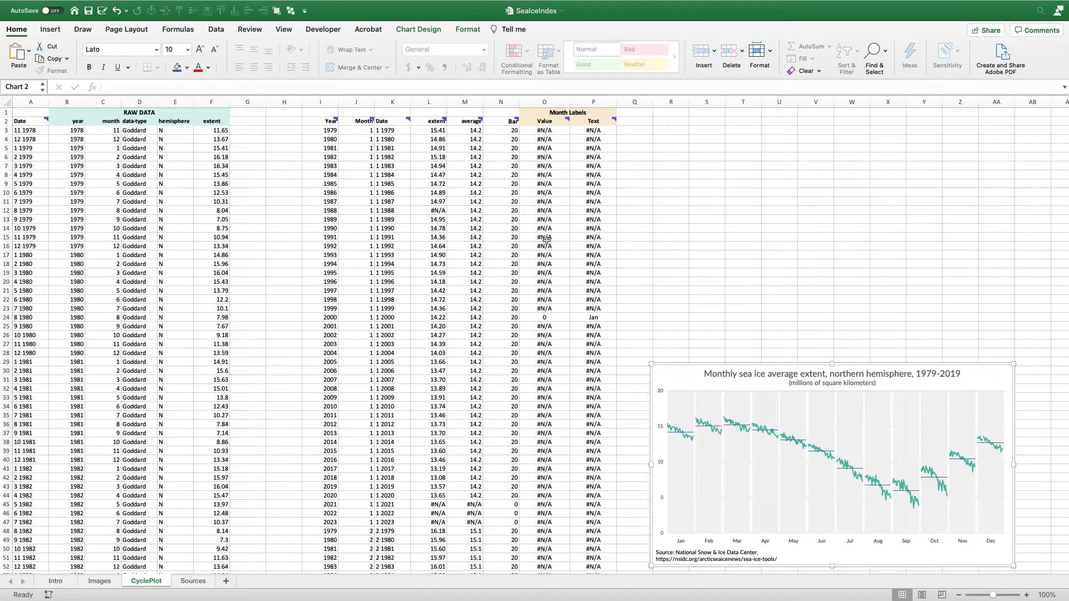
Review the O3 formula =IF(I3=2000,0,NA()), then select the headers L2 through O2.
{"action": "left_click", "coordinate": [541, 130]}
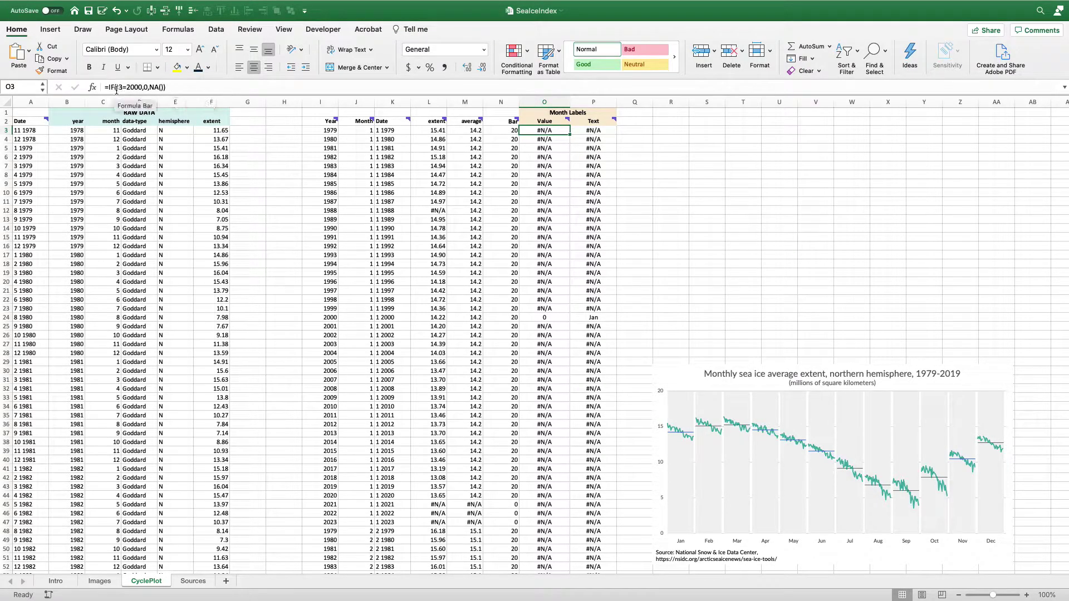
{"action": "left_click_drag", "start_coordinate": [115, 88], "coordinate": [144, 87]}
{"action": "left_click", "coordinate": [144, 87]}
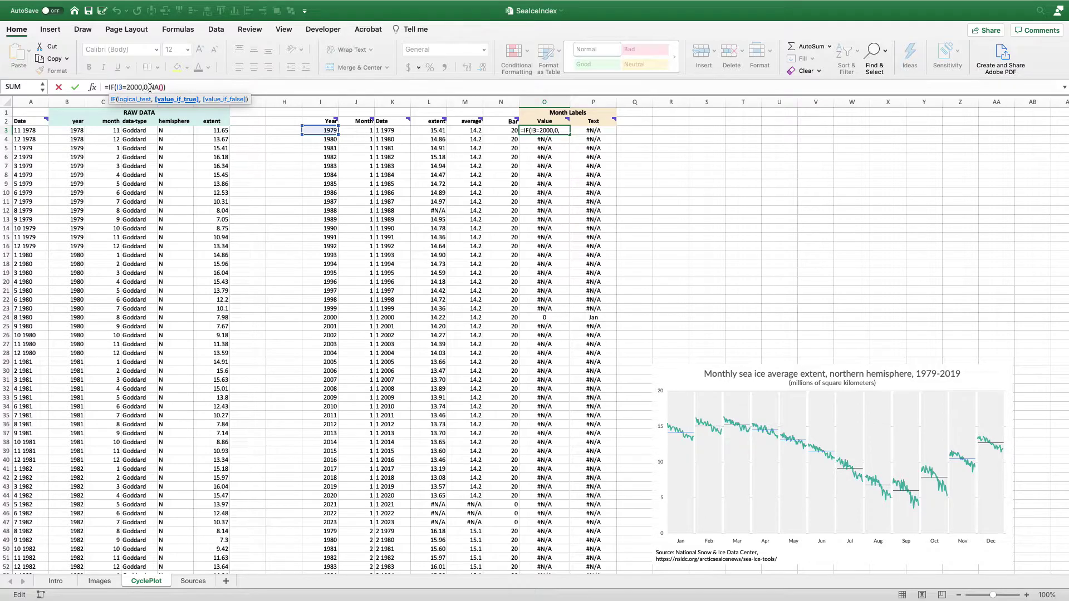
{"action": "left_click", "coordinate": [162, 88]}
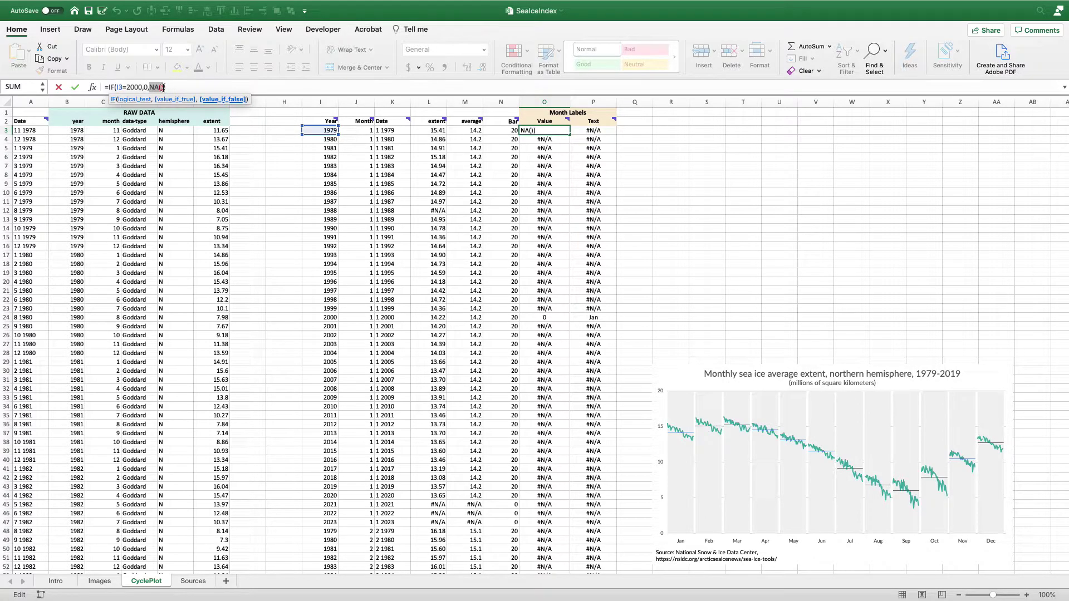
{"action": "key", "text": "Return"}
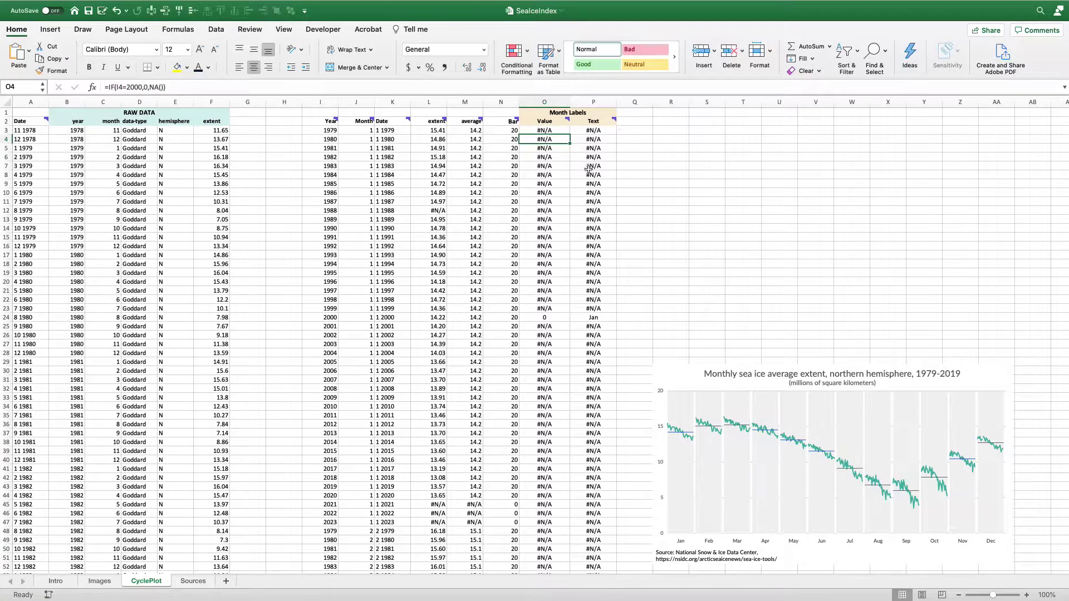
{"action": "left_click", "coordinate": [430, 122]}
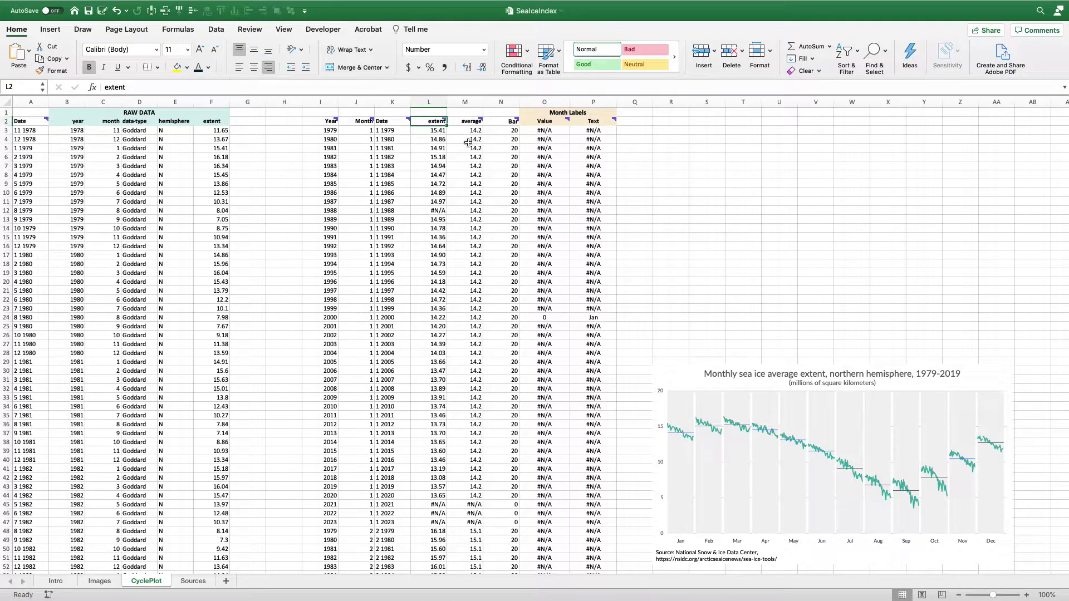
{"action": "key", "text": "shift+Right"}
{"action": "key", "text": "shift+Right"}
{"action": "key", "text": "shift+Right"}
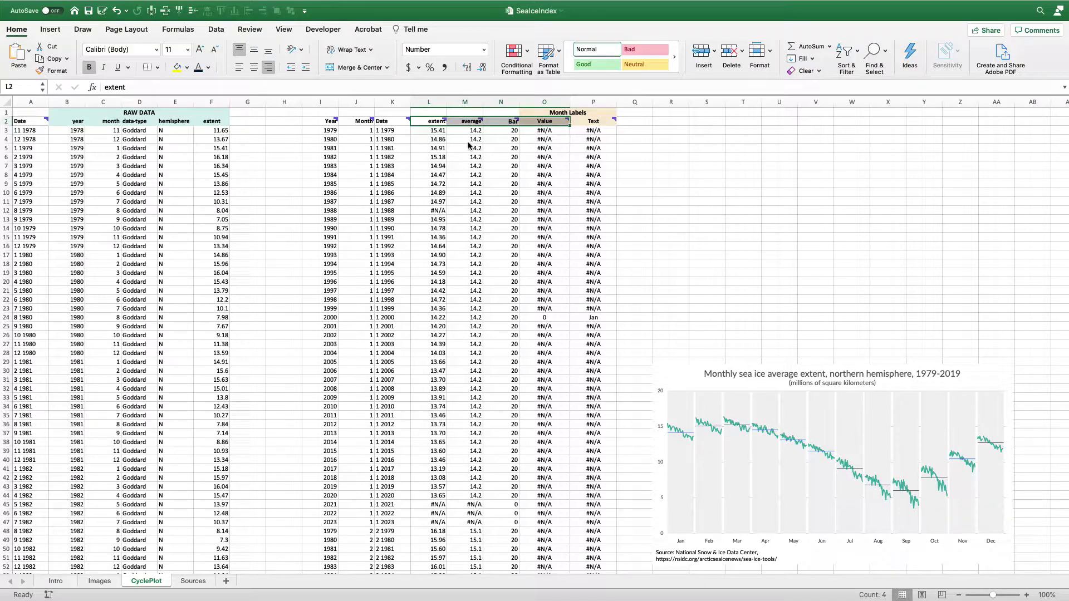
Insert a 2-D line chart of L2:O542 and enlarge it.
{"action": "key", "text": "ctrl+shift+Down"}
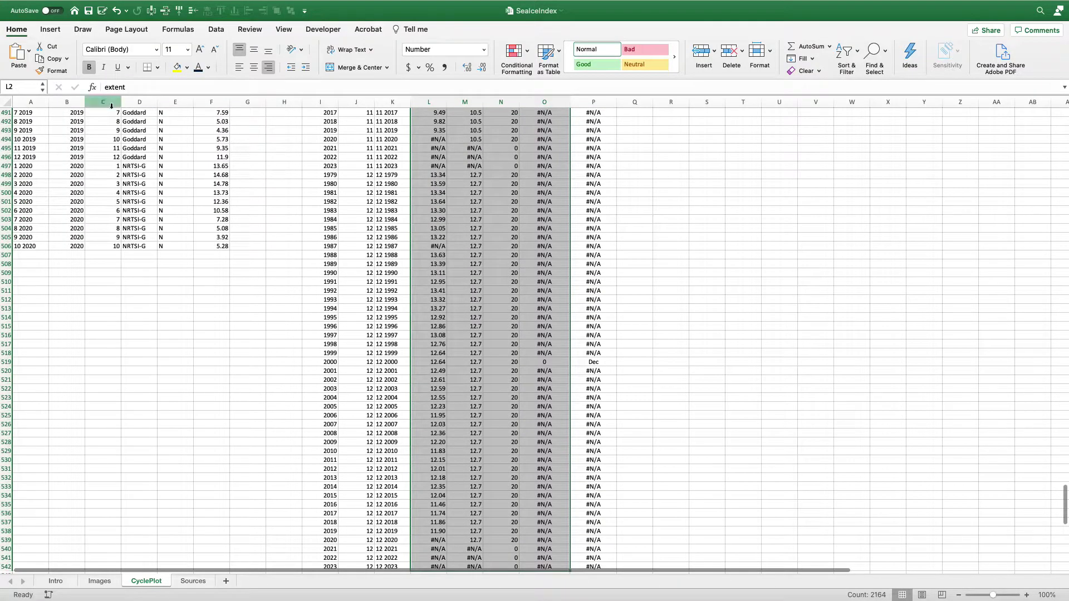
{"action": "left_click", "coordinate": [50, 31]}
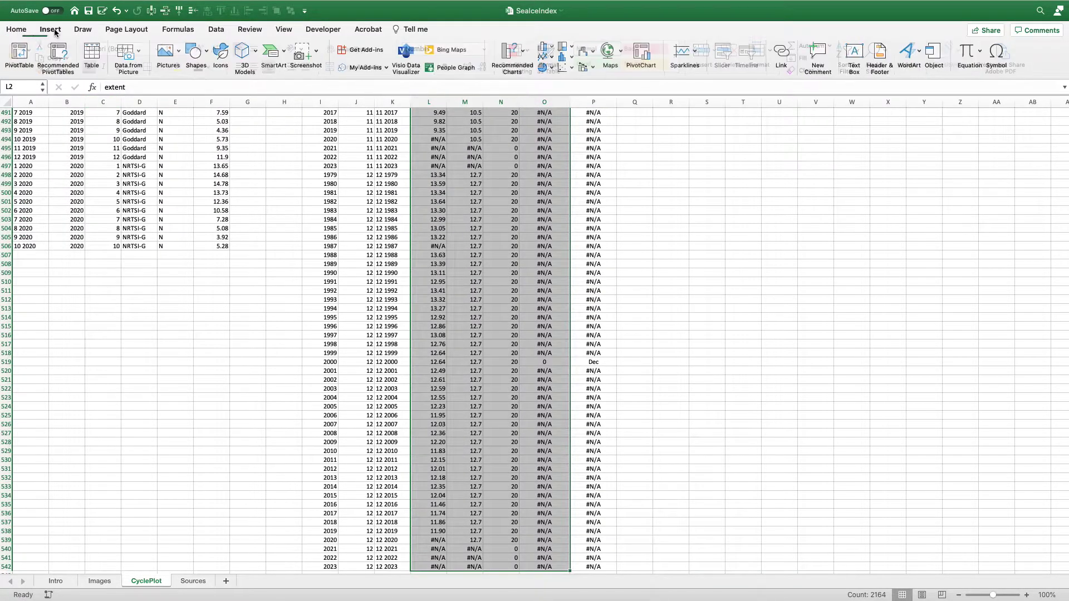
{"action": "left_click", "coordinate": [546, 56]}
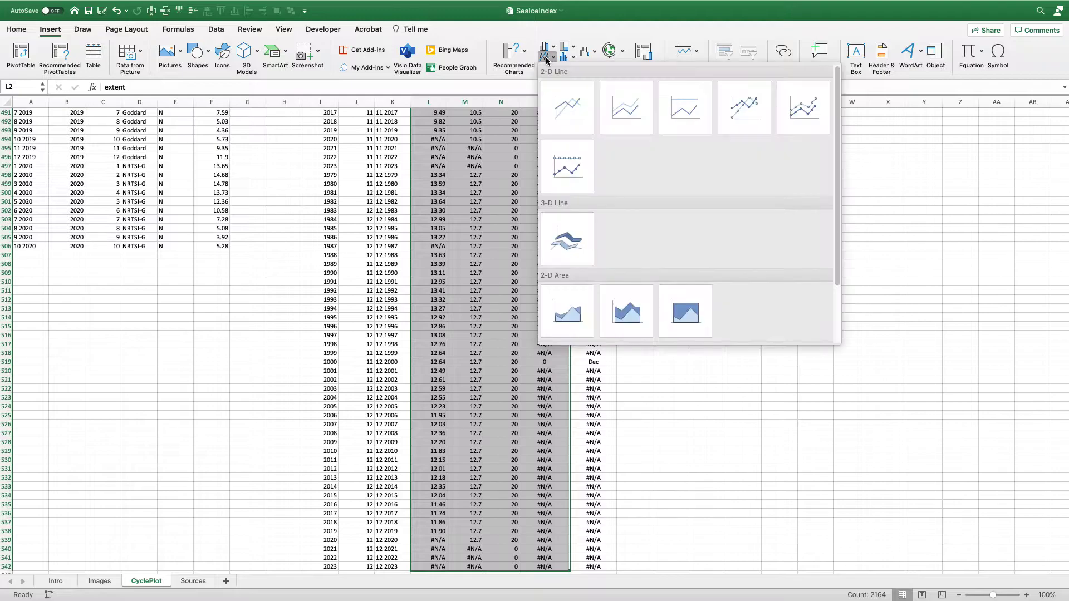
{"action": "left_click", "coordinate": [573, 109]}
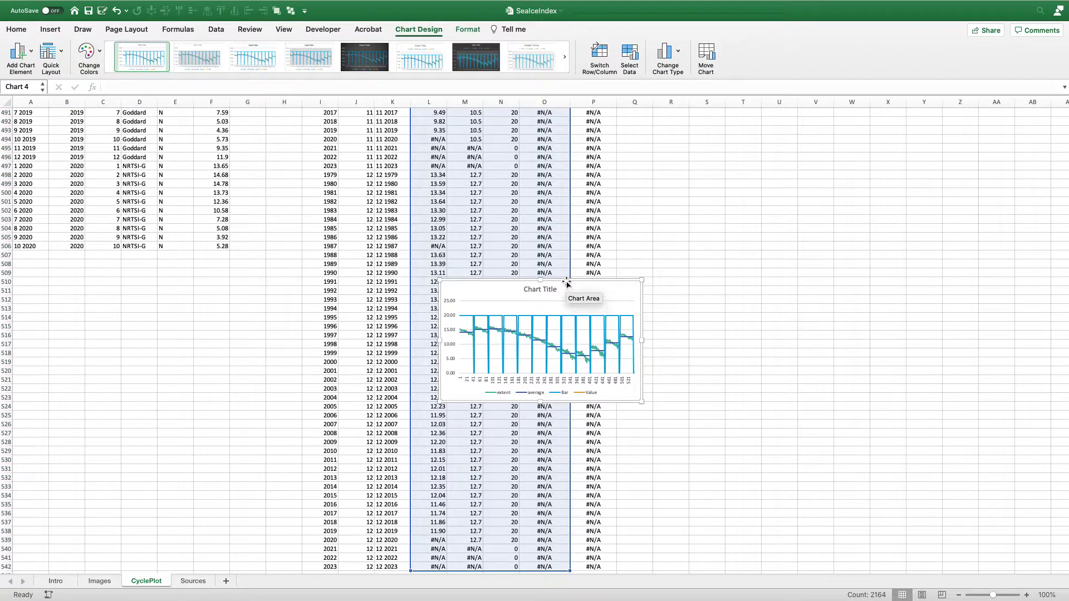
{"action": "left_click_drag", "start_coordinate": [642, 401], "coordinate": [757, 504]}
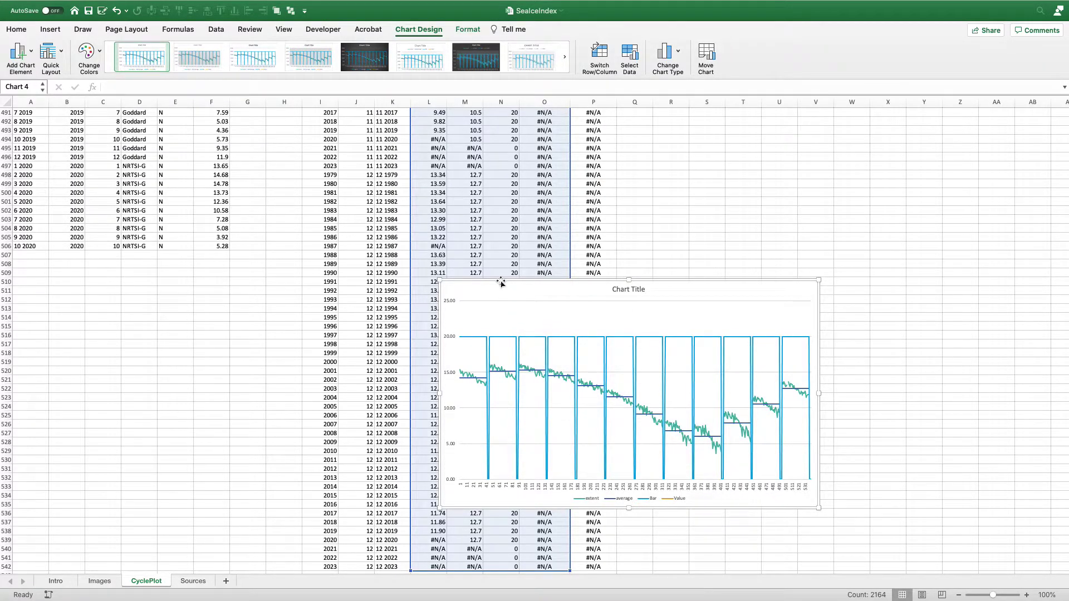
Move the new chart to S5, positioned above the finished cycle plot.
{"action": "key", "text": "Delete"}
{"action": "left_click", "coordinate": [481, 257]}
{"action": "key", "text": "ctrl+Up"}
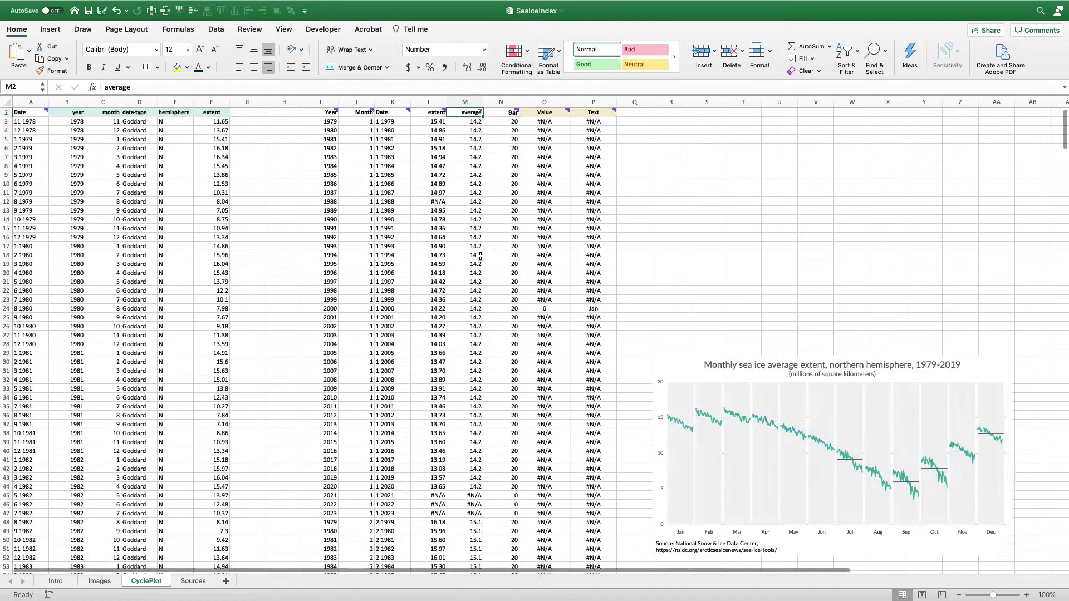
{"action": "left_click", "coordinate": [718, 151]}
{"action": "key", "text": "ctrl+v"}
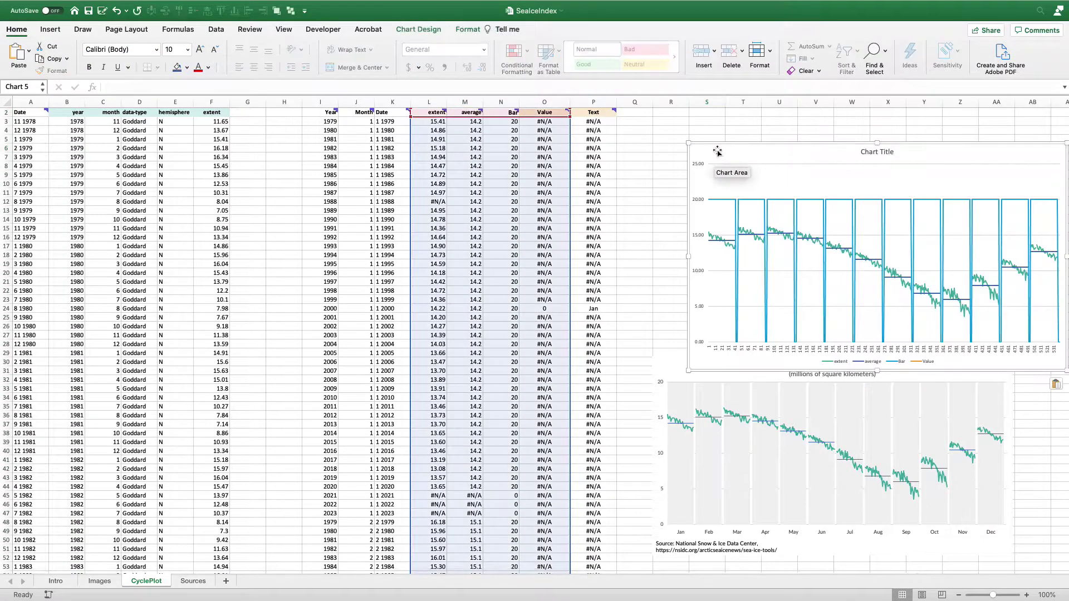
{"action": "left_click_drag", "start_coordinate": [718, 151], "coordinate": [665, 116]}
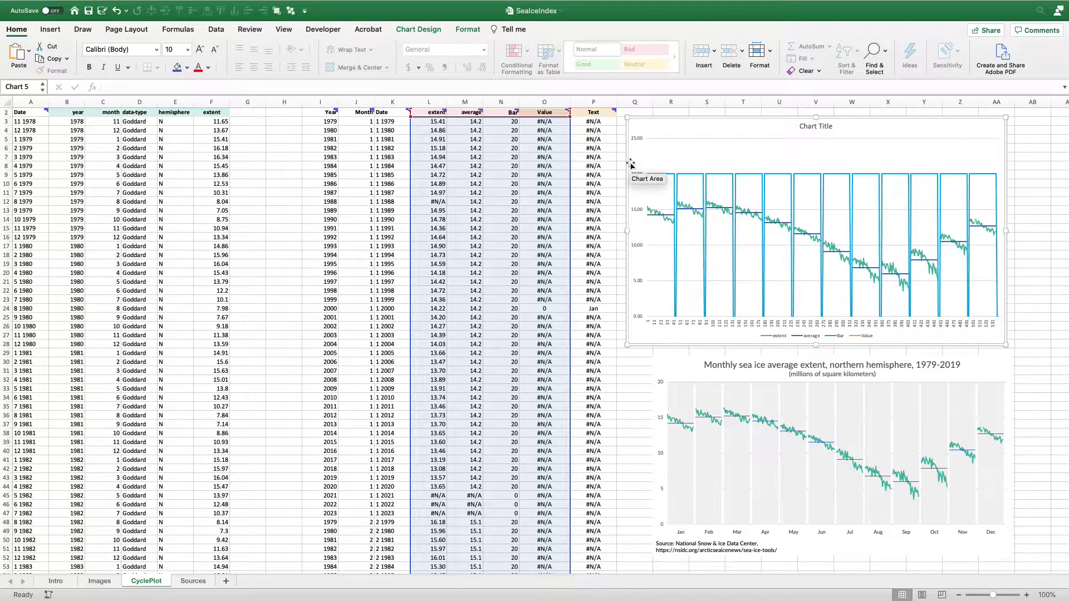
{"action": "left_click", "coordinate": [692, 176]}
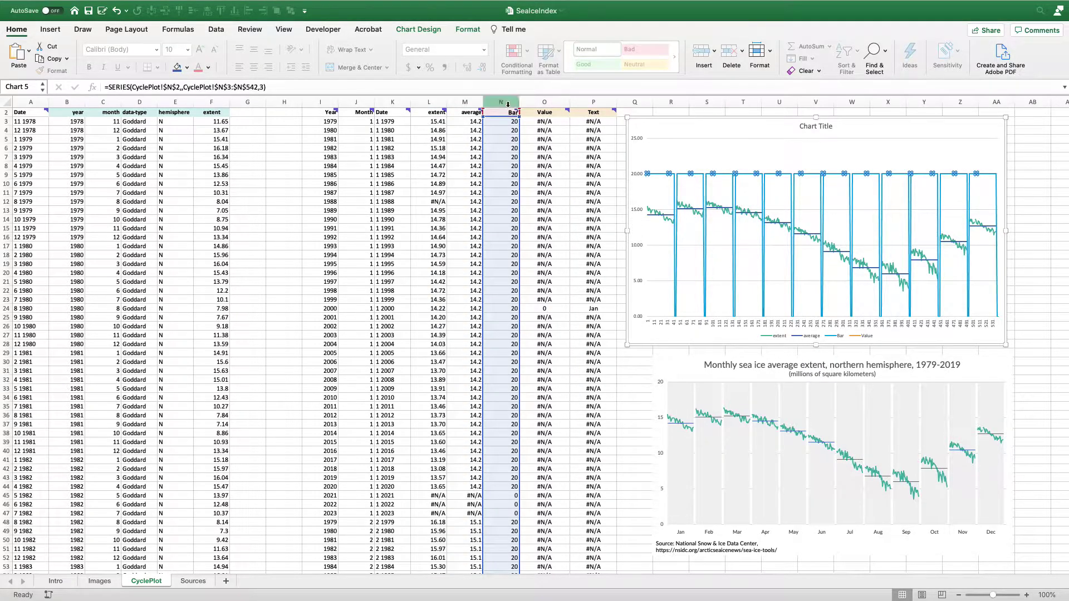
Change the Bar series to Clustered Column, keeping extent and average as lines.
{"action": "left_click", "coordinate": [418, 29]}
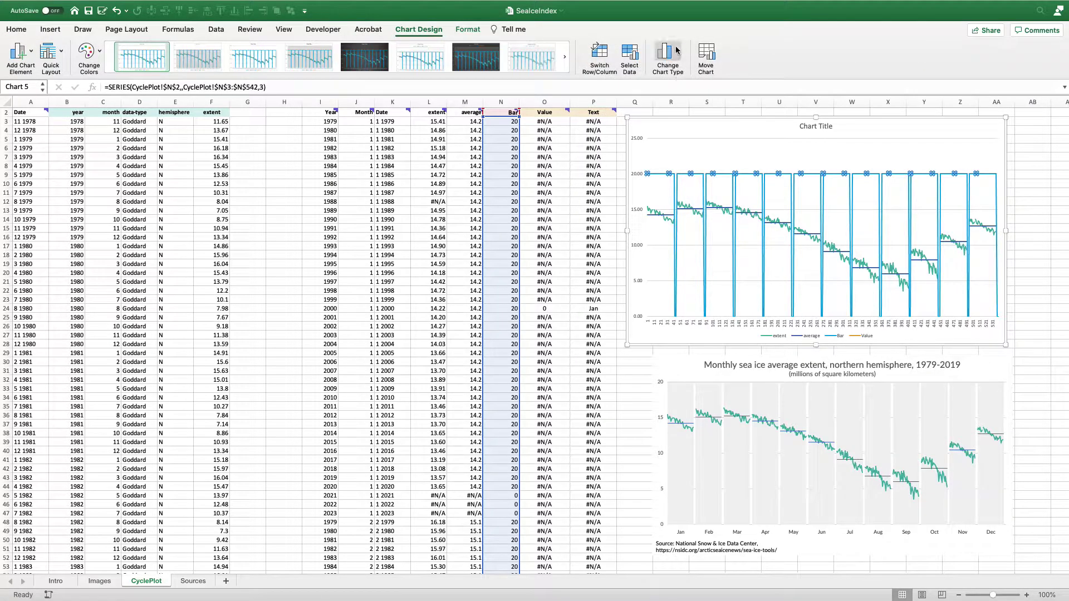
{"action": "left_click", "coordinate": [677, 51]}
{"action": "mouse_move", "coordinate": [693, 69]}
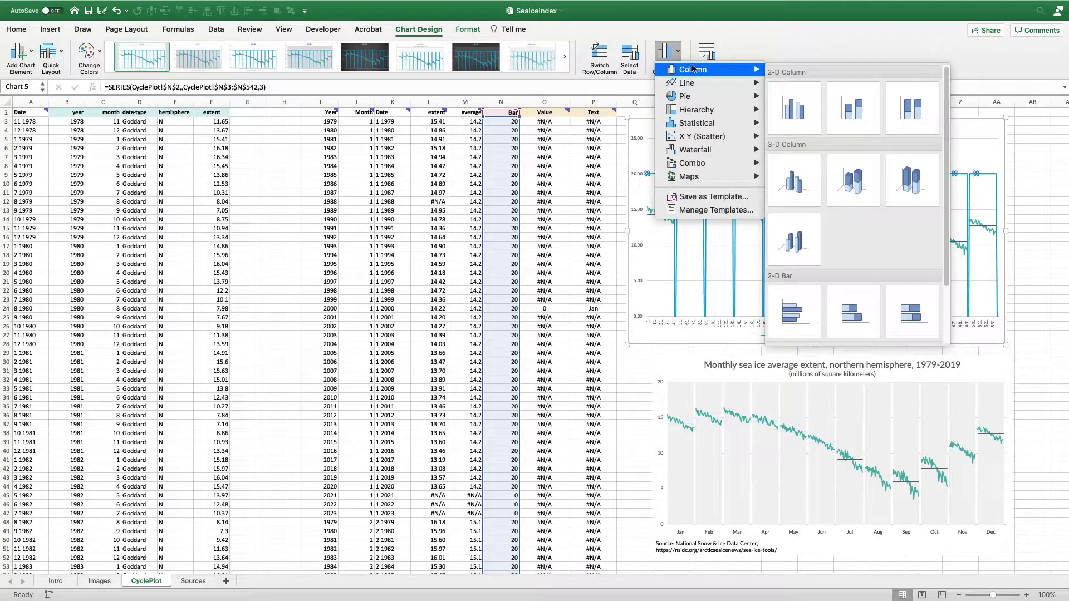
{"action": "left_click", "coordinate": [797, 107]}
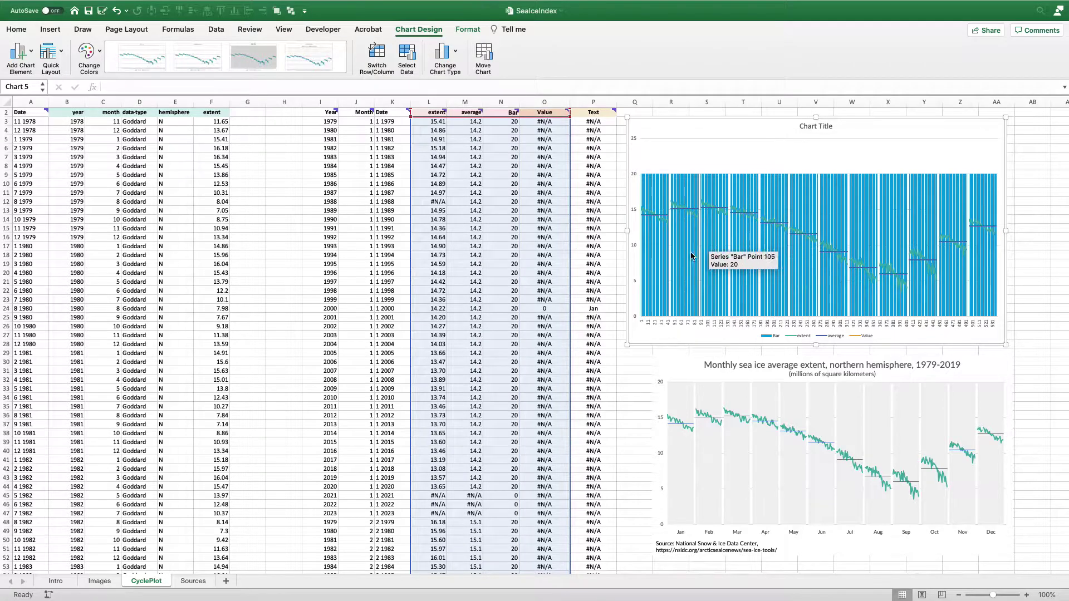
{"action": "scroll", "coordinate": [632, 310], "scroll_direction": "right", "scroll_amount": 1}
{"action": "scroll", "coordinate": [632, 310], "scroll_direction": "right", "scroll_amount": 2}
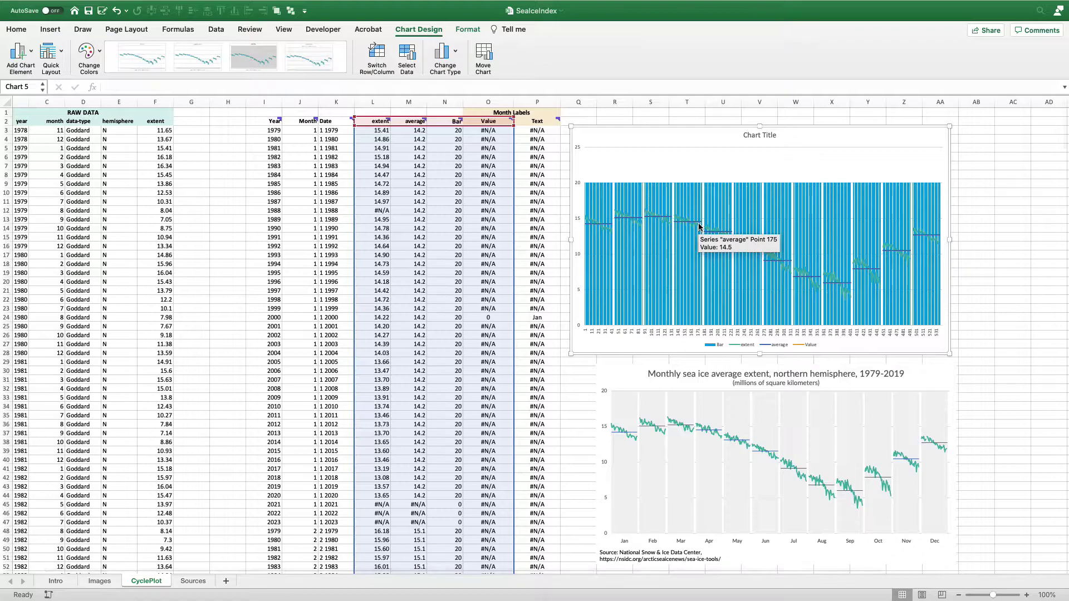
{"action": "scroll", "coordinate": [699, 227], "scroll_direction": "down", "scroll_amount": 5}
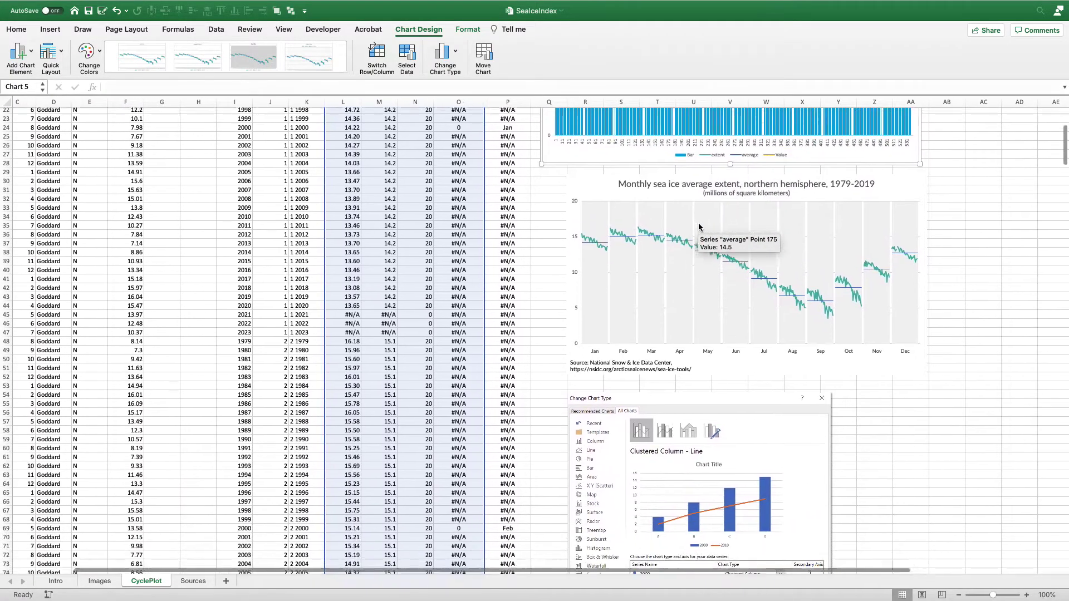
{"action": "scroll", "coordinate": [699, 227], "scroll_direction": "down", "scroll_amount": 6}
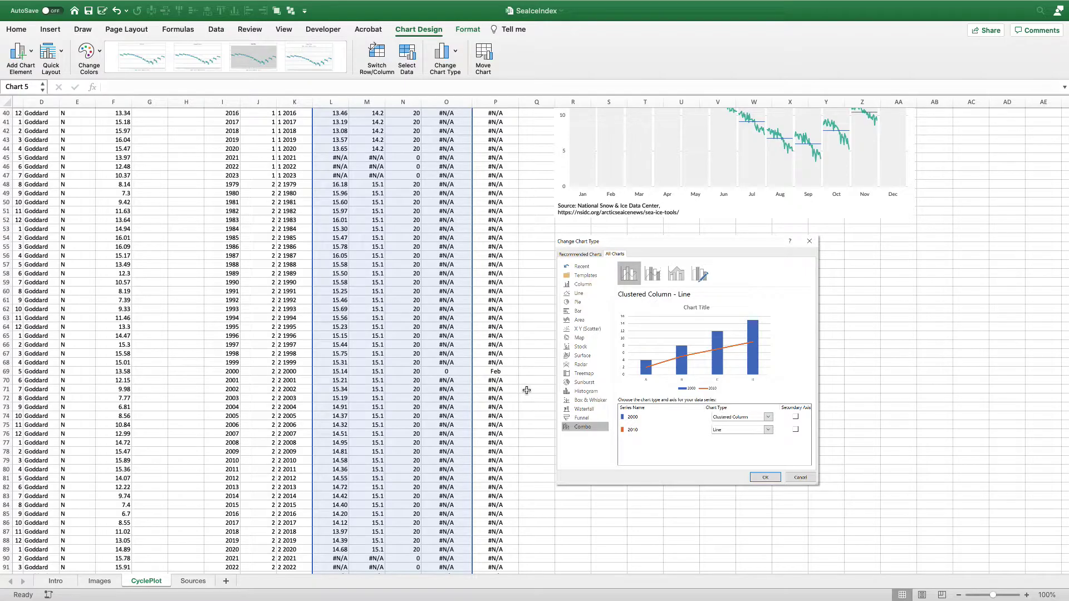
{"action": "scroll", "coordinate": [730, 381], "scroll_direction": "up", "scroll_amount": 10}
{"action": "scroll", "coordinate": [730, 381], "scroll_direction": "right", "scroll_amount": 2}
Set the Bar series gap width to 0% so the columns touch.
{"action": "scroll", "coordinate": [729, 381], "scroll_direction": "right", "scroll_amount": 2}
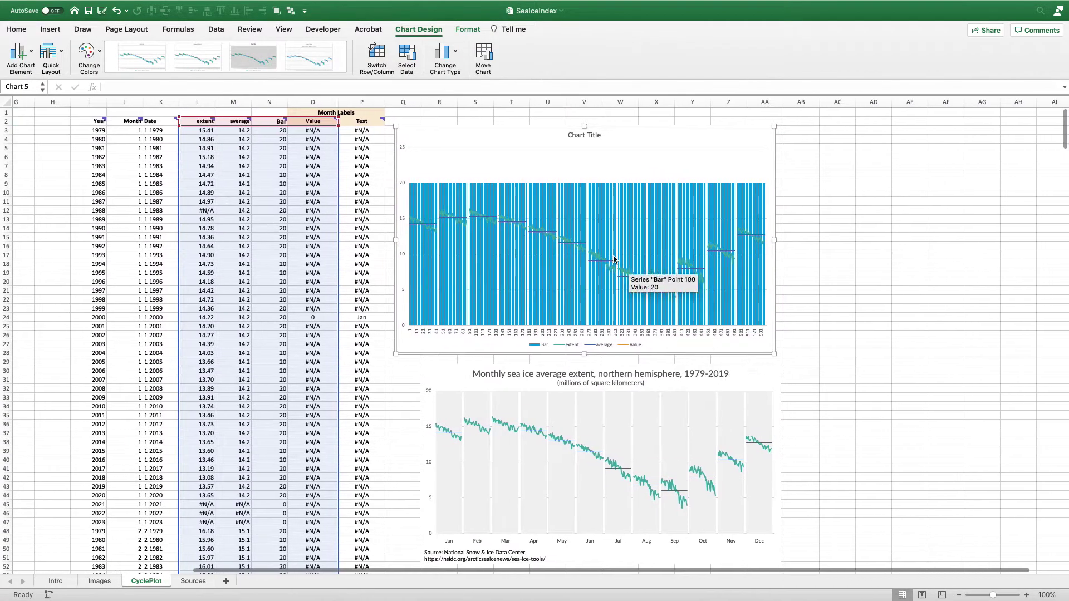
{"action": "left_click", "coordinate": [601, 205]}
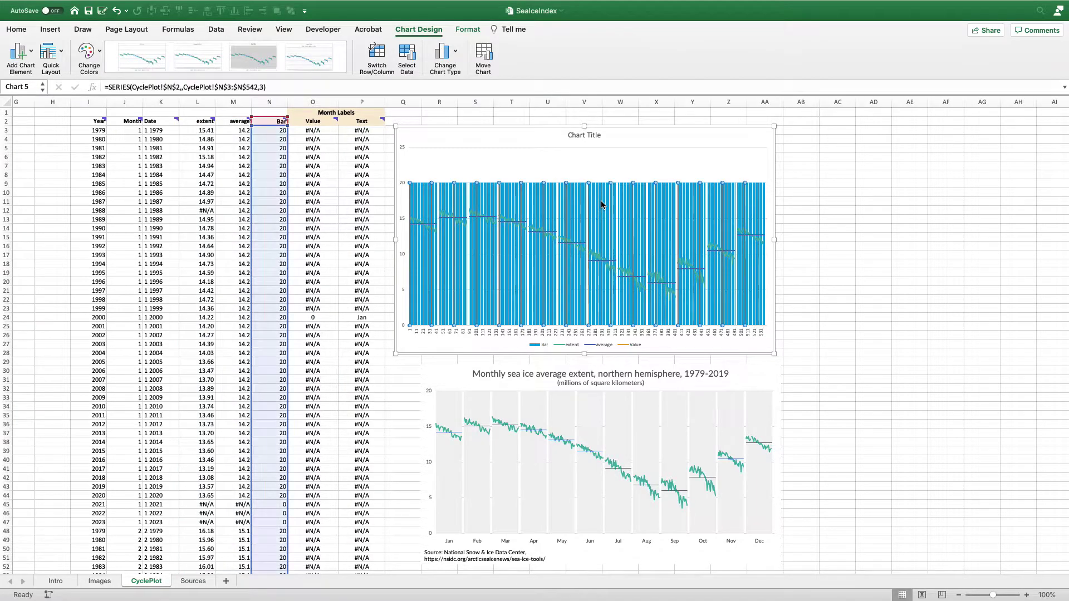
{"action": "right_click", "coordinate": [601, 205]}
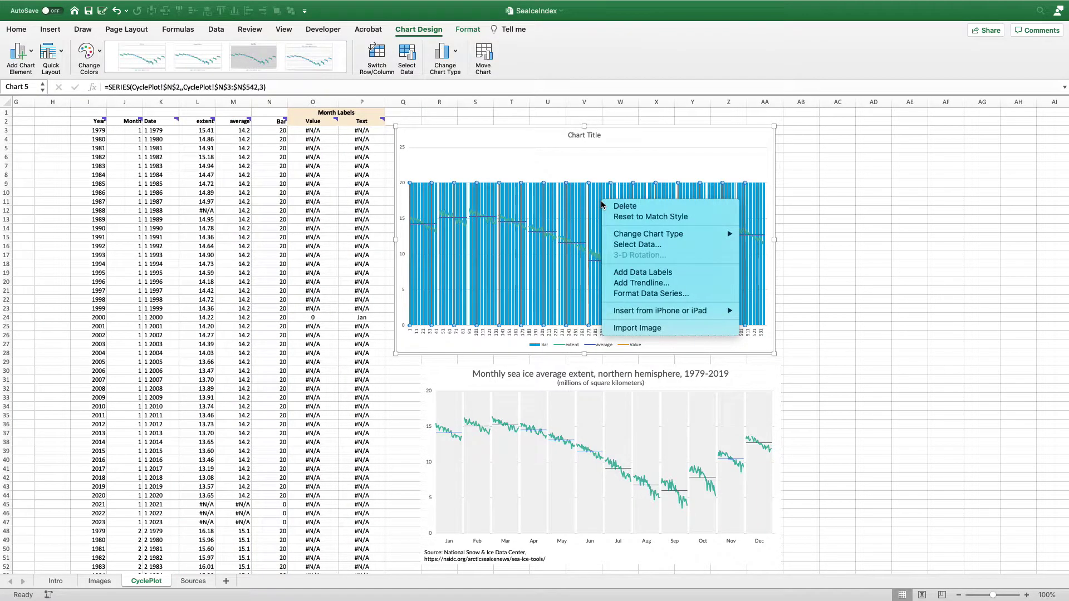
{"action": "left_click", "coordinate": [629, 295]}
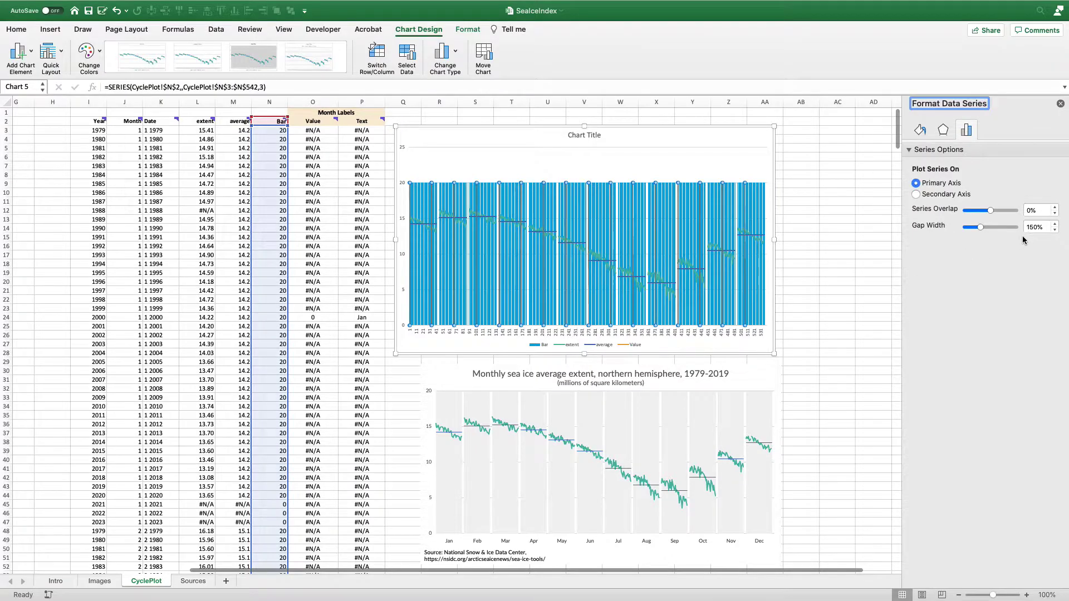
{"action": "double_click", "coordinate": [1033, 226]}
{"action": "type", "text": "0"}
{"action": "key", "text": "Return"}
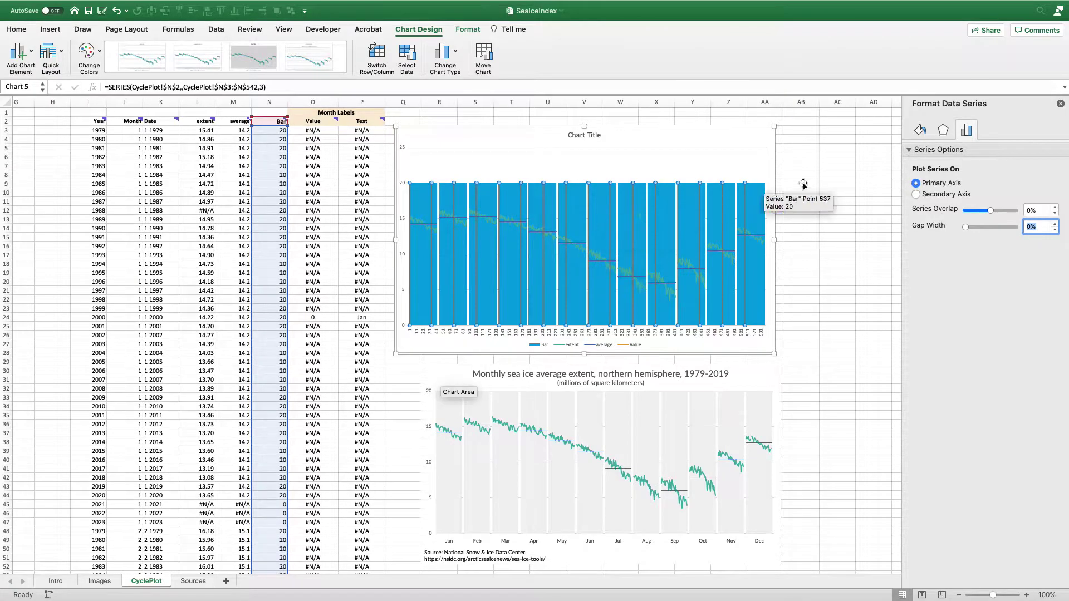
Give the Bar columns a solid grey fill.
{"action": "left_click", "coordinate": [919, 132]}
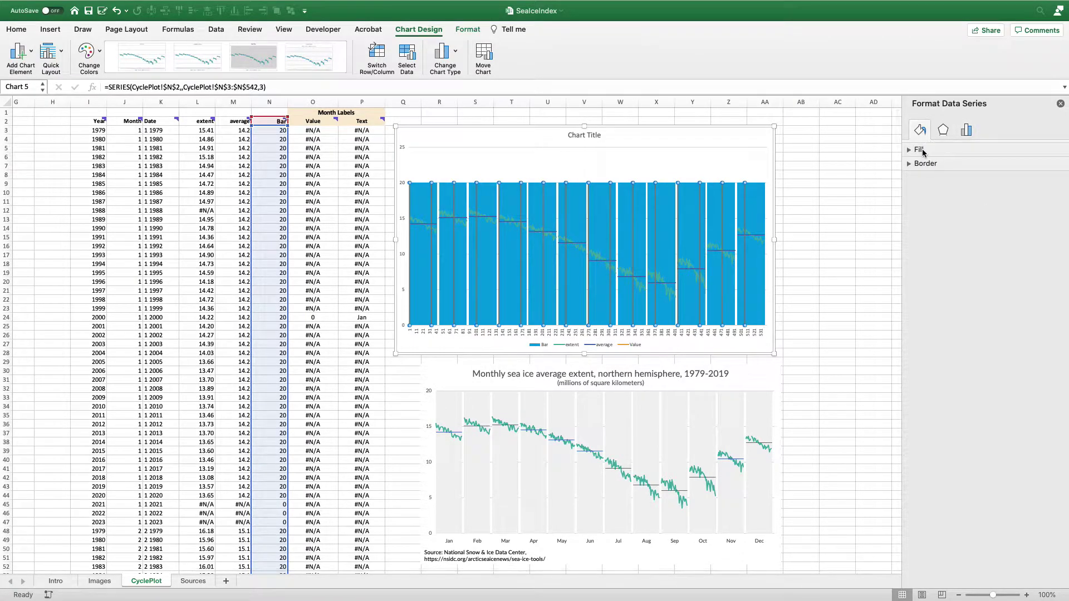
{"action": "left_click", "coordinate": [919, 150]}
{"action": "left_click", "coordinate": [1049, 251]}
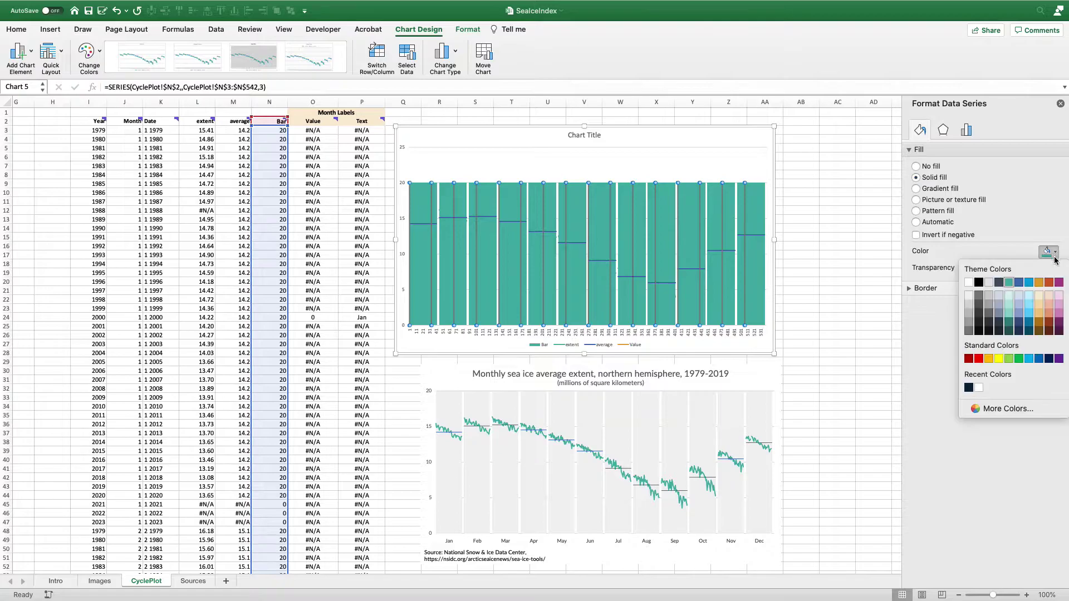
{"action": "key", "text": "Escape"}
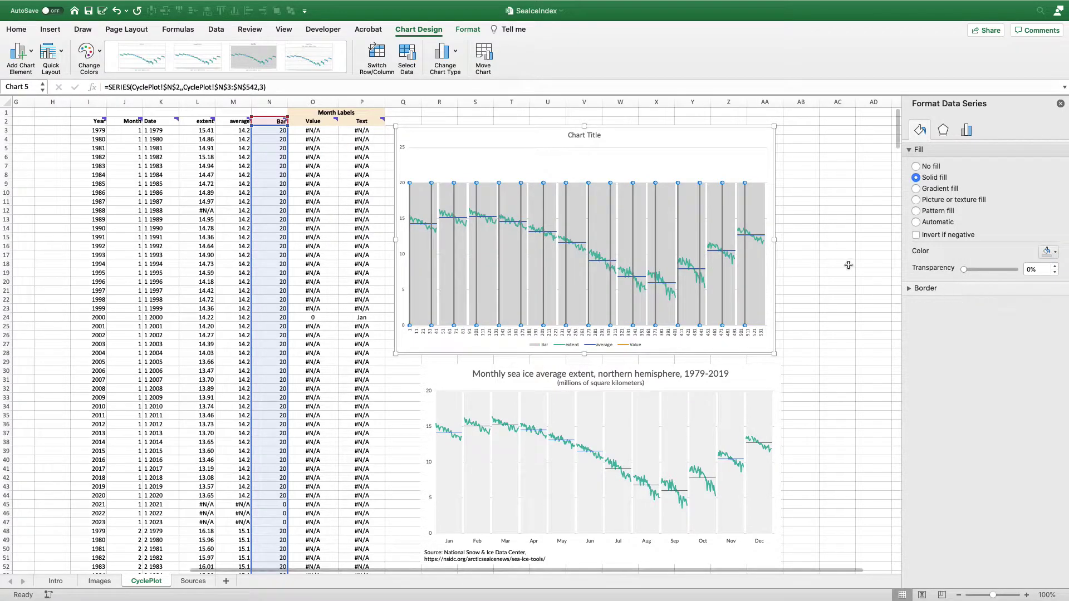
{"action": "left_click", "coordinate": [1047, 251]}
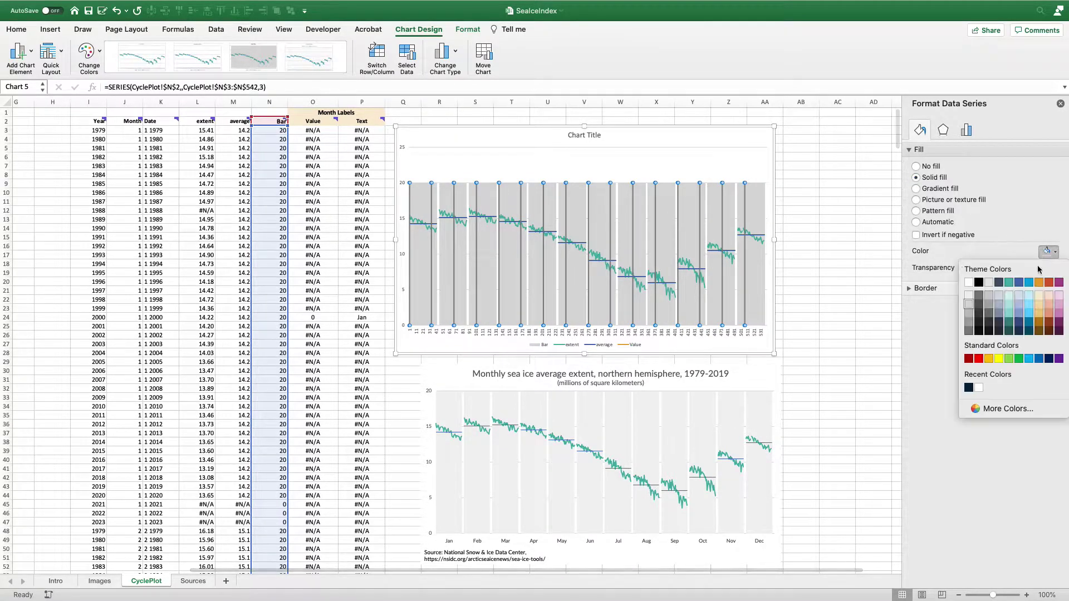
{"action": "left_click", "coordinate": [970, 300]}
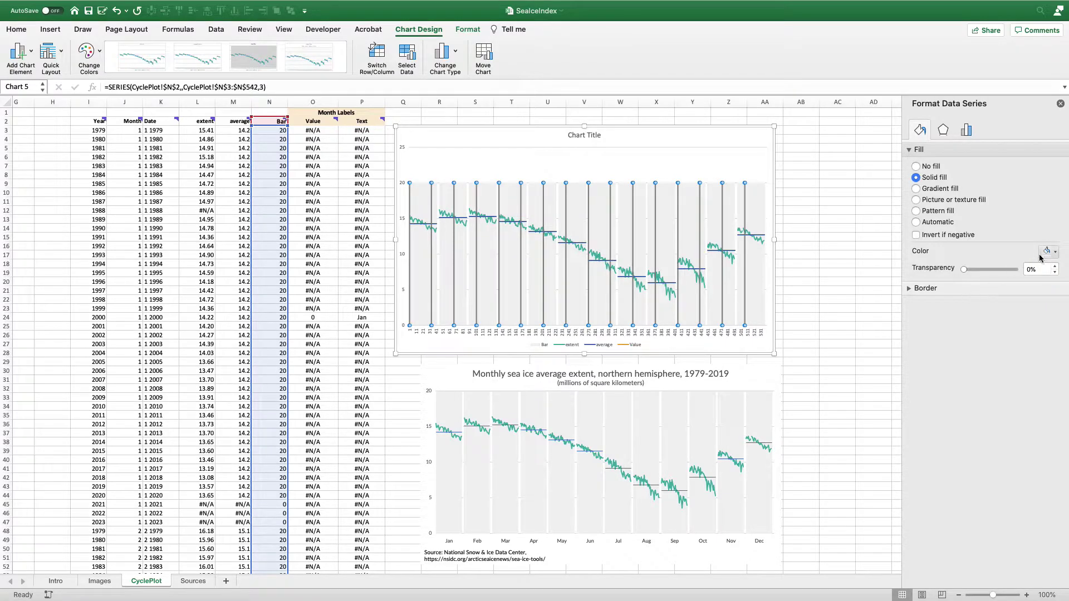
{"action": "left_click", "coordinate": [1047, 251]}
{"action": "left_click", "coordinate": [973, 307]}
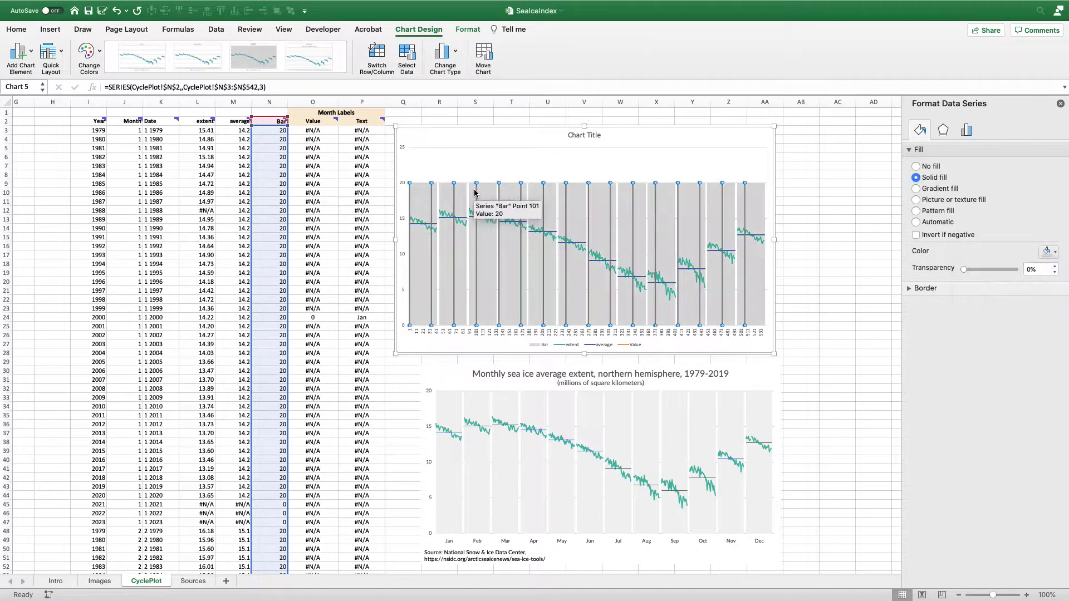
Set the vertical axis maximum bound to 20.
{"action": "left_click", "coordinate": [411, 128]}
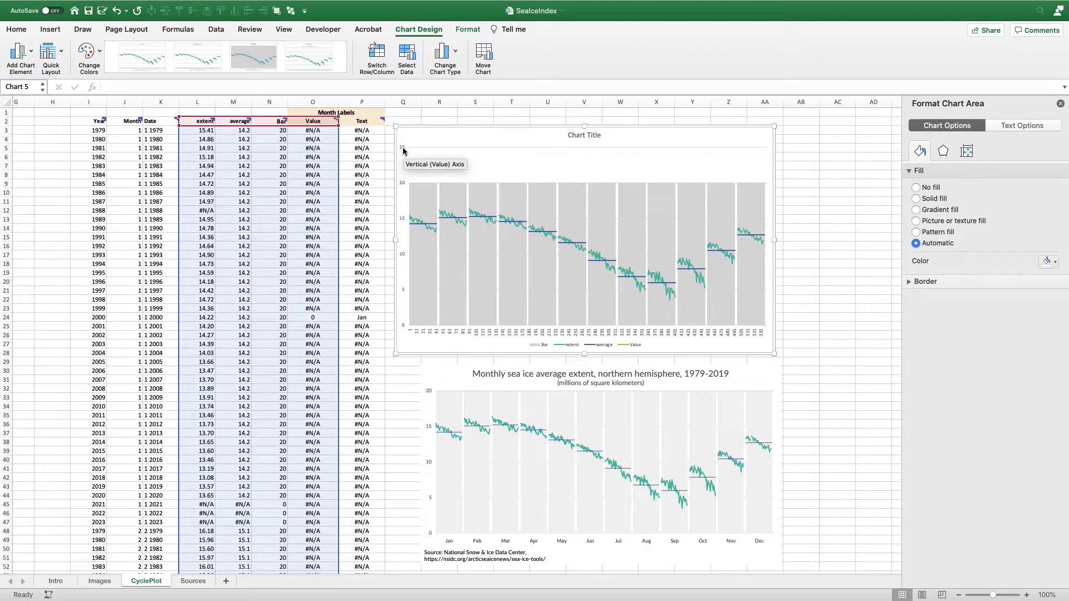
{"action": "left_click", "coordinate": [405, 150]}
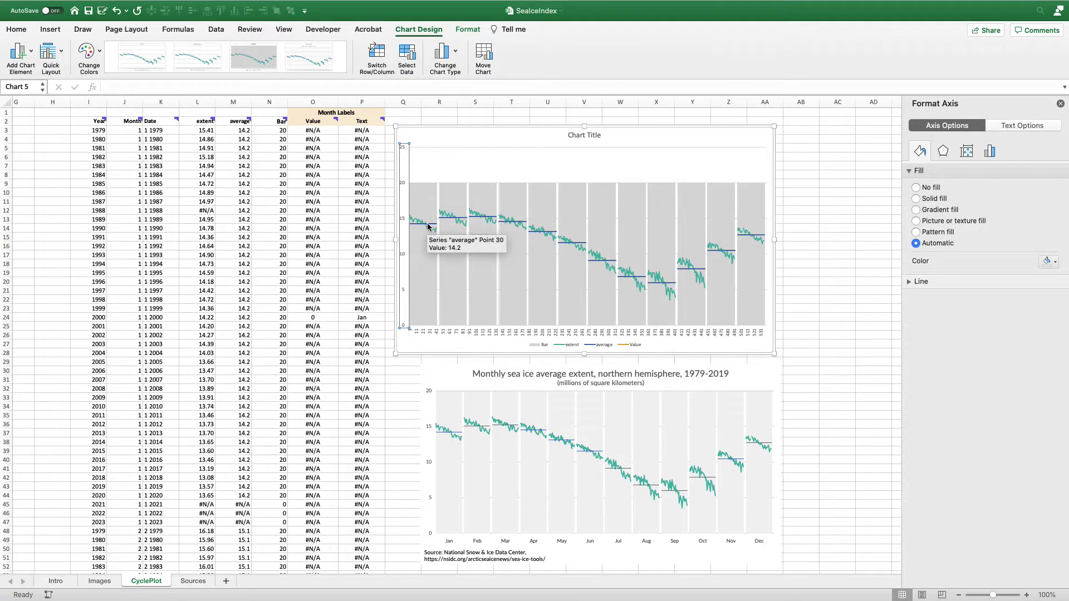
{"action": "left_click", "coordinate": [989, 151]}
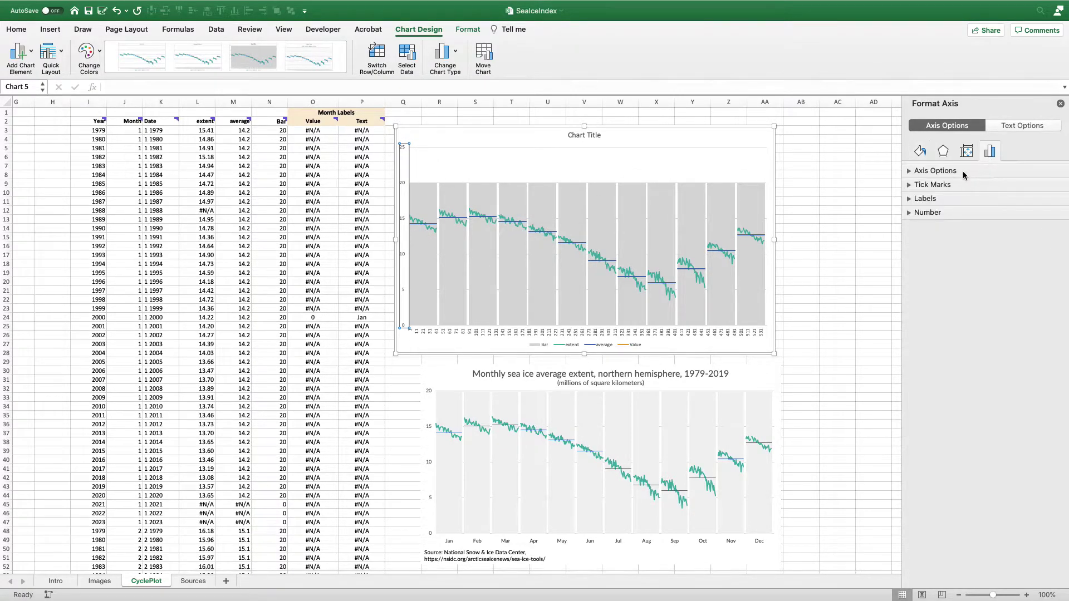
{"action": "left_click", "coordinate": [985, 172]}
{"action": "left_click", "coordinate": [1031, 225]}
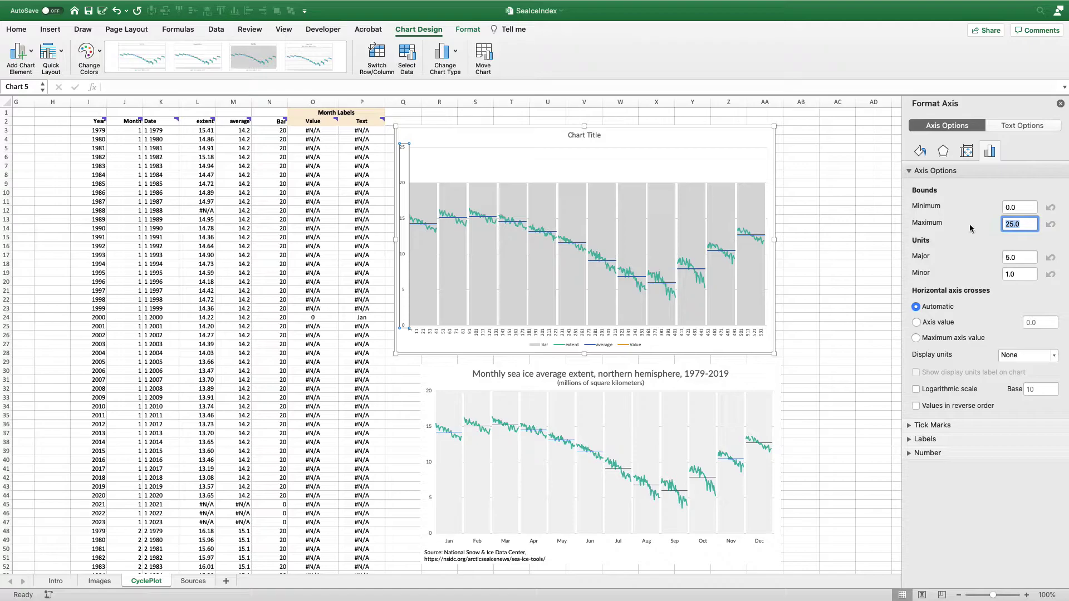
{"action": "type", "text": "2"}
{"action": "key", "text": "Return"}
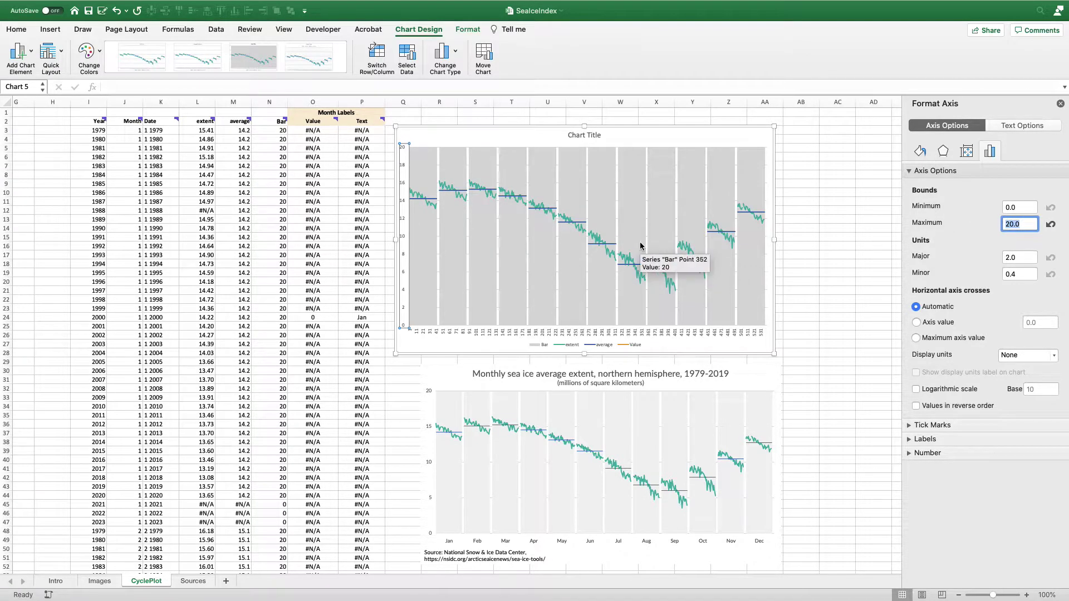
{"action": "left_click", "coordinate": [456, 129]}
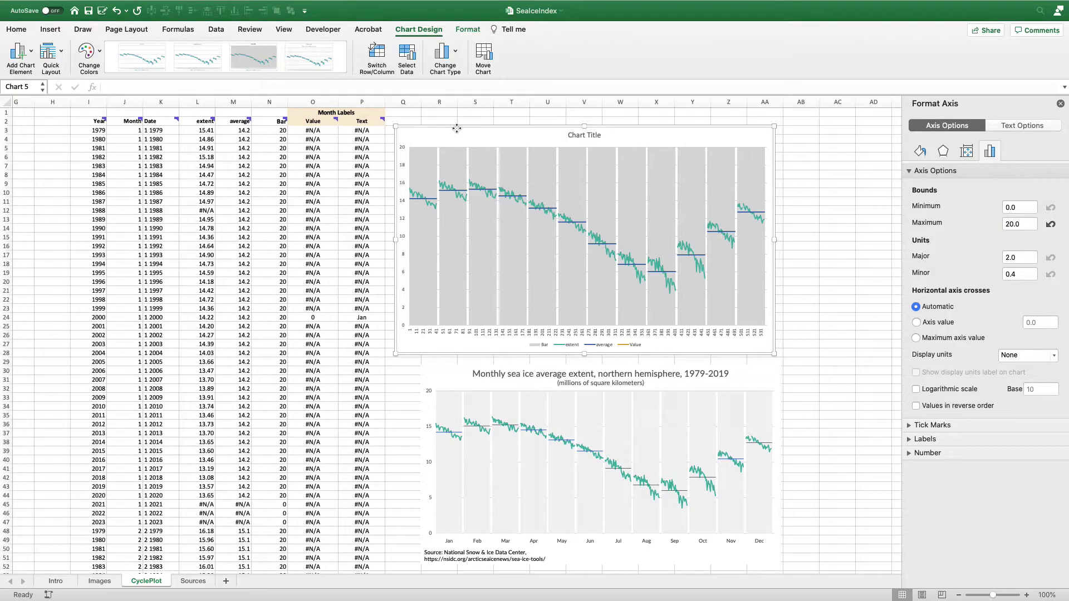
Set the vertical axis major unit to 5.
{"action": "left_click", "coordinate": [402, 169]}
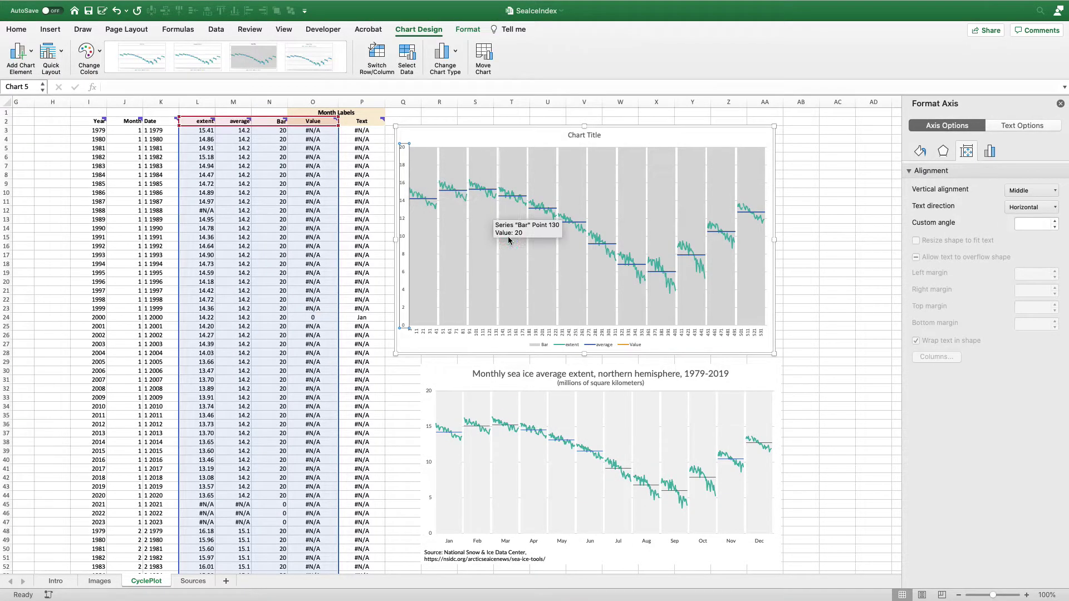
{"action": "left_click", "coordinate": [988, 150]}
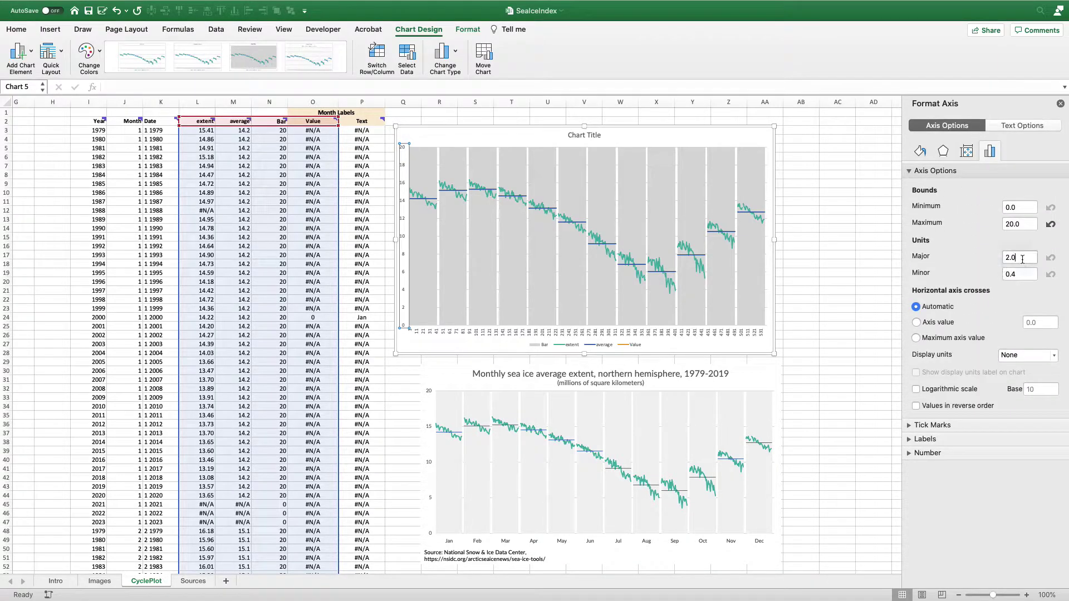
{"action": "left_click", "coordinate": [1009, 257]}
{"action": "type", "text": "5"}
{"action": "key", "text": "Return"}
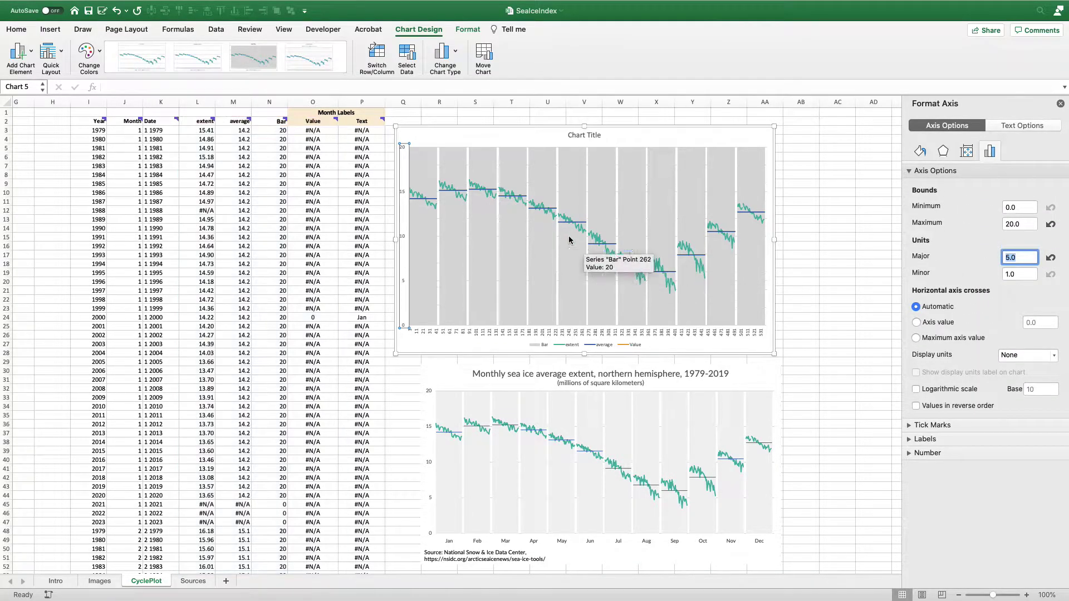
Select the hidden Series "Value" from the Format tab's Chart Elements list.
{"action": "left_click", "coordinate": [442, 128]}
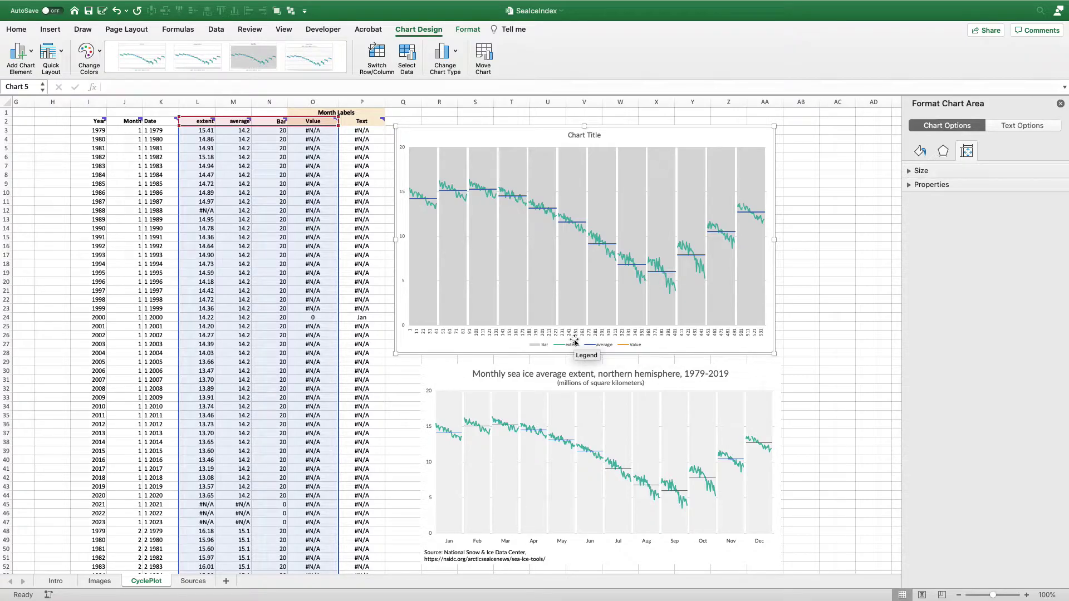
{"action": "mouse_move", "coordinate": [469, 182]}
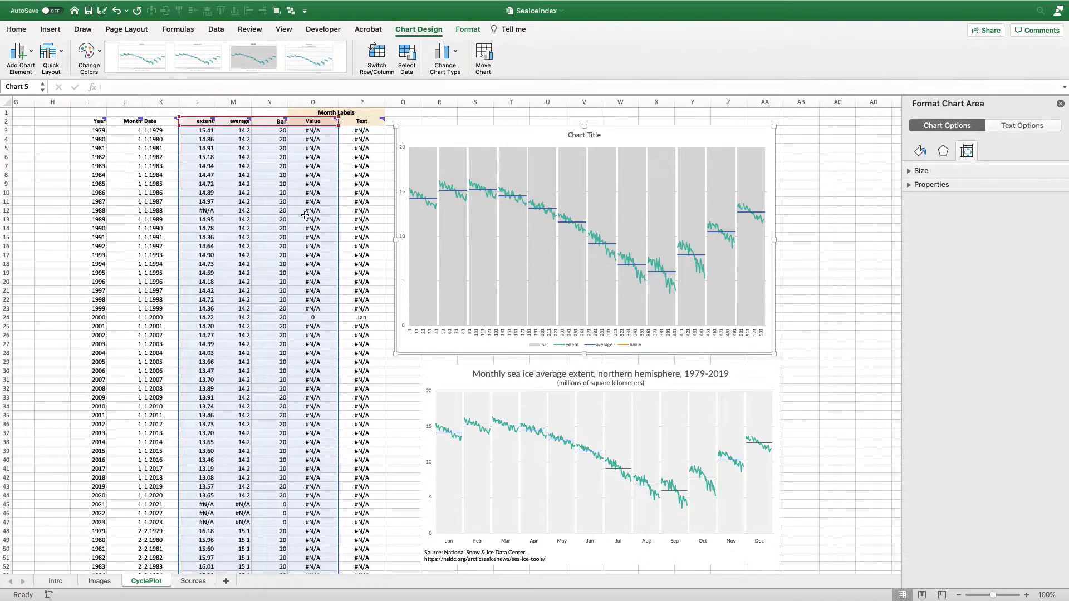
{"action": "left_click", "coordinate": [430, 324]}
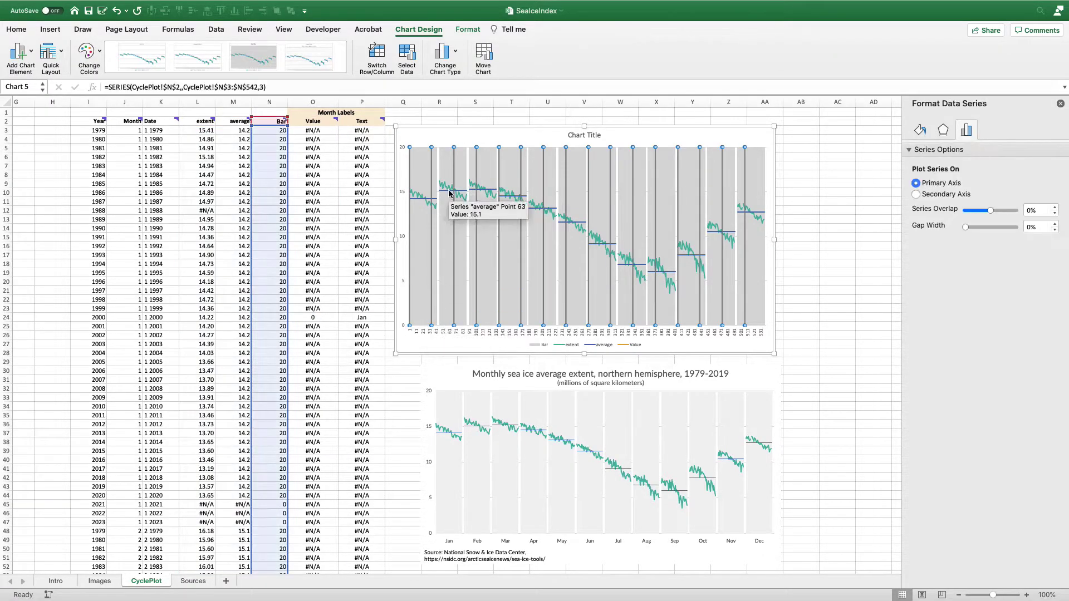
{"action": "left_click", "coordinate": [447, 121]}
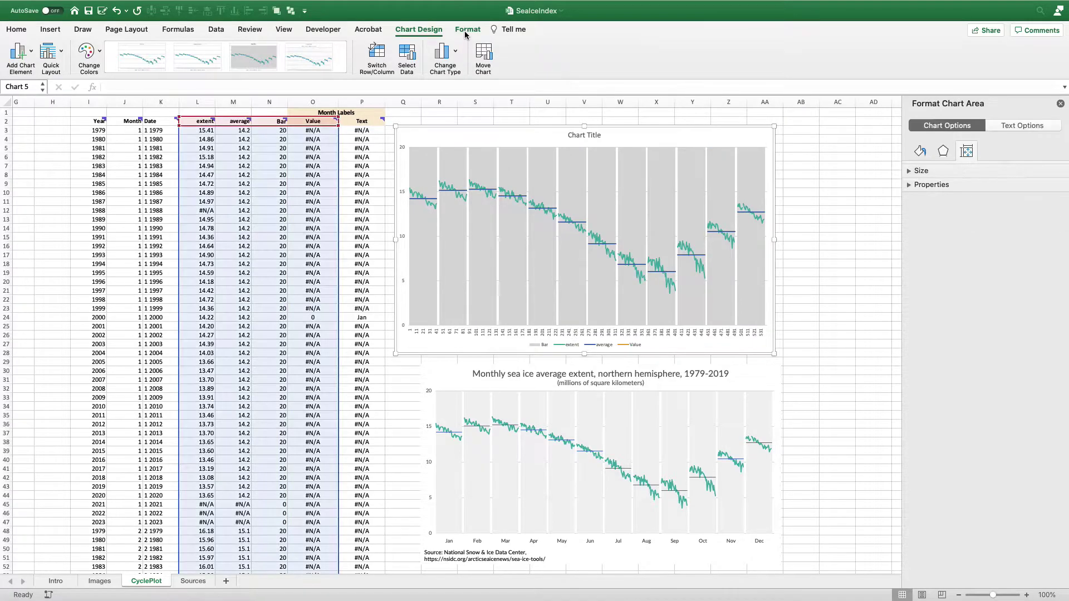
{"action": "left_click", "coordinate": [467, 29]}
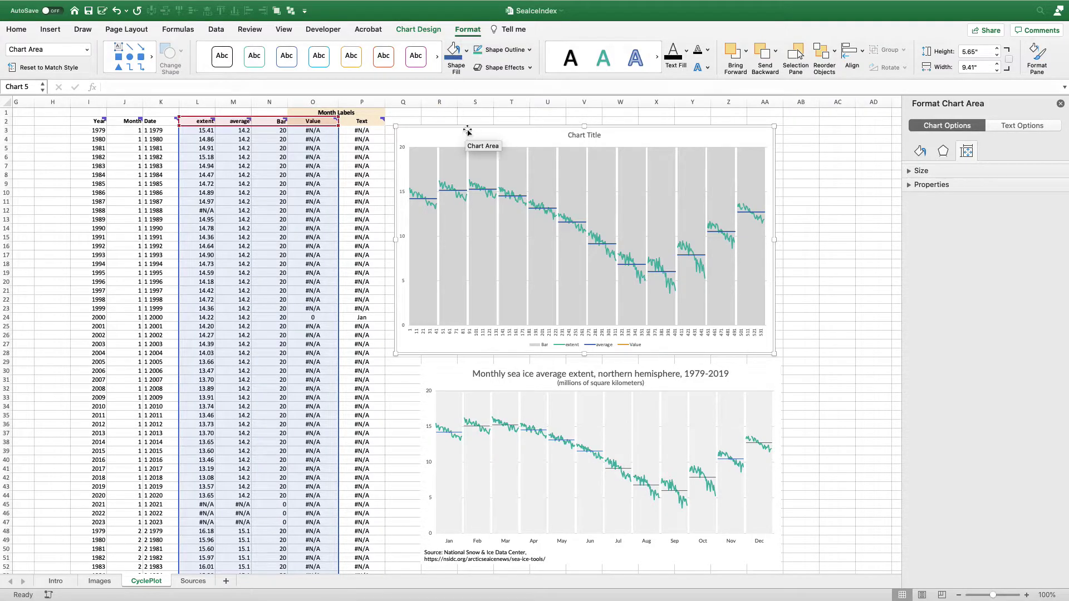
{"action": "left_click", "coordinate": [87, 50]}
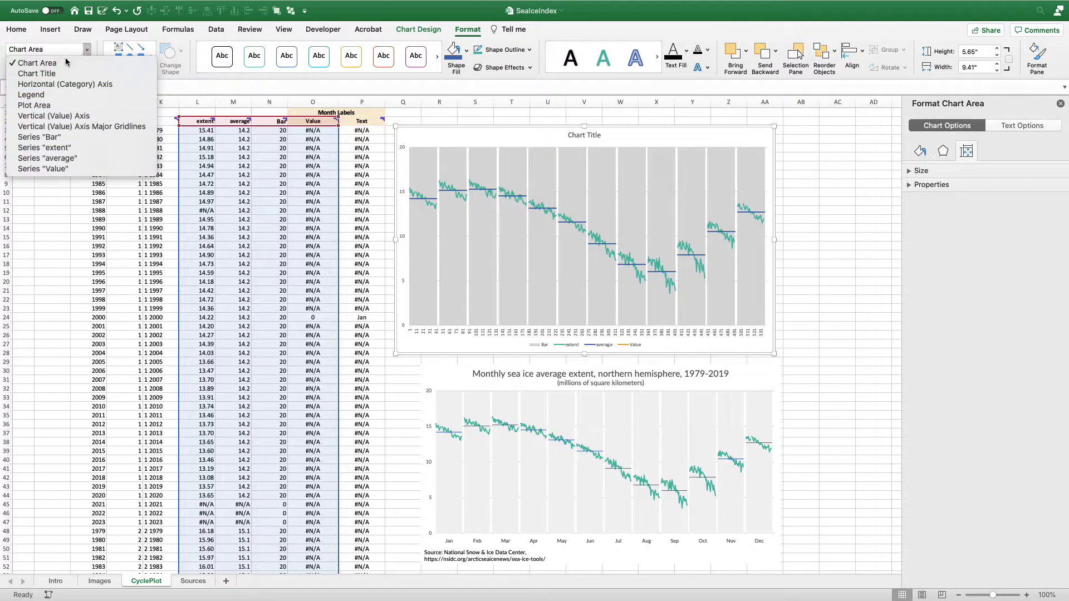
{"action": "left_click", "coordinate": [49, 169]}
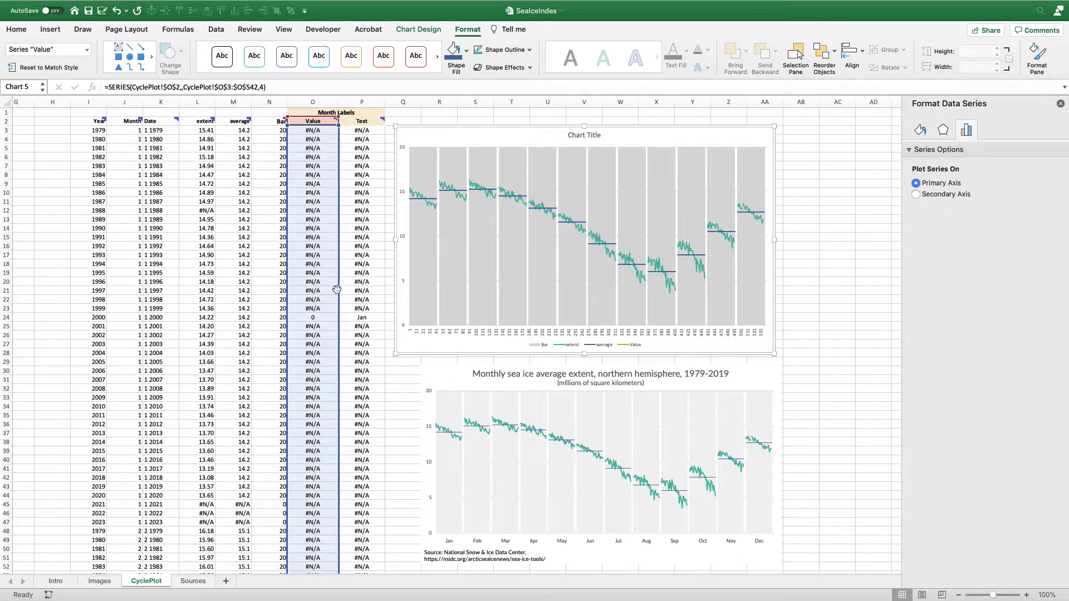
Change the Value series chart type to Line with Markers.
{"action": "left_click", "coordinate": [418, 29]}
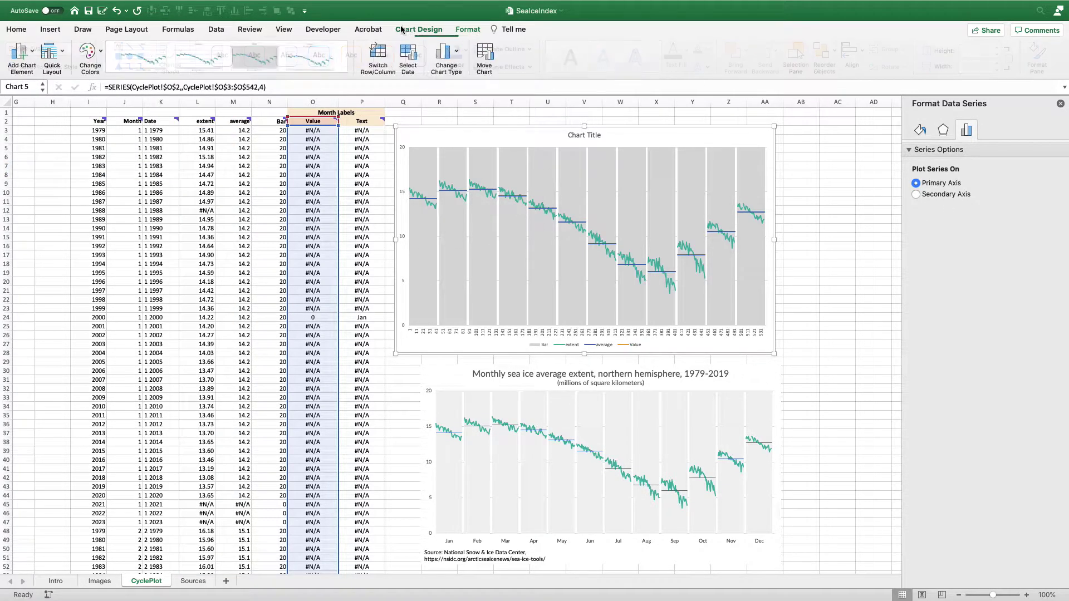
{"action": "left_click", "coordinate": [444, 51]}
{"action": "mouse_move", "coordinate": [460, 90]}
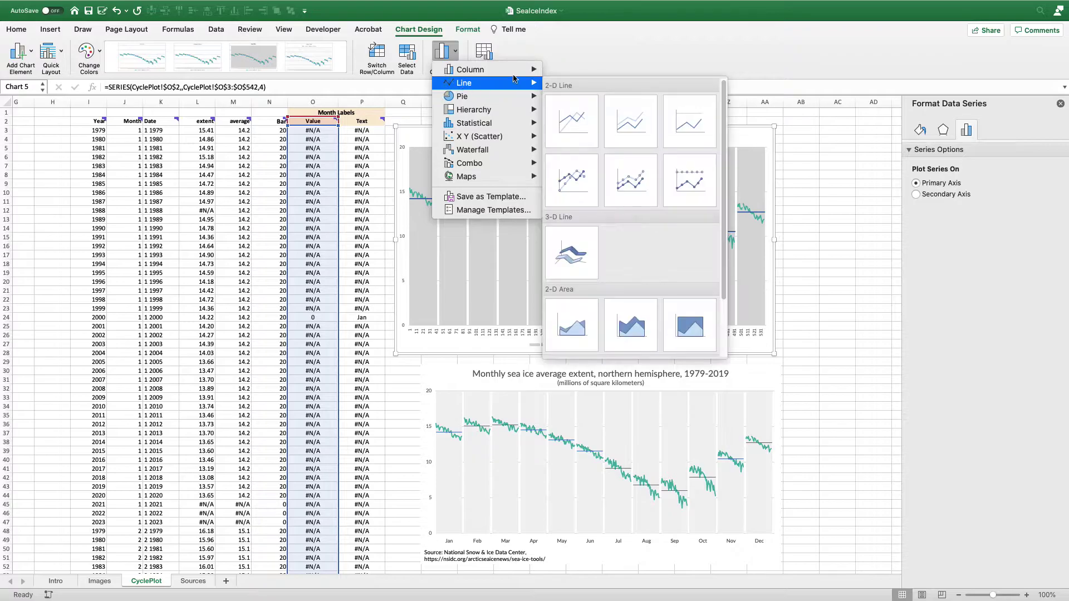
{"action": "left_click", "coordinate": [589, 178]}
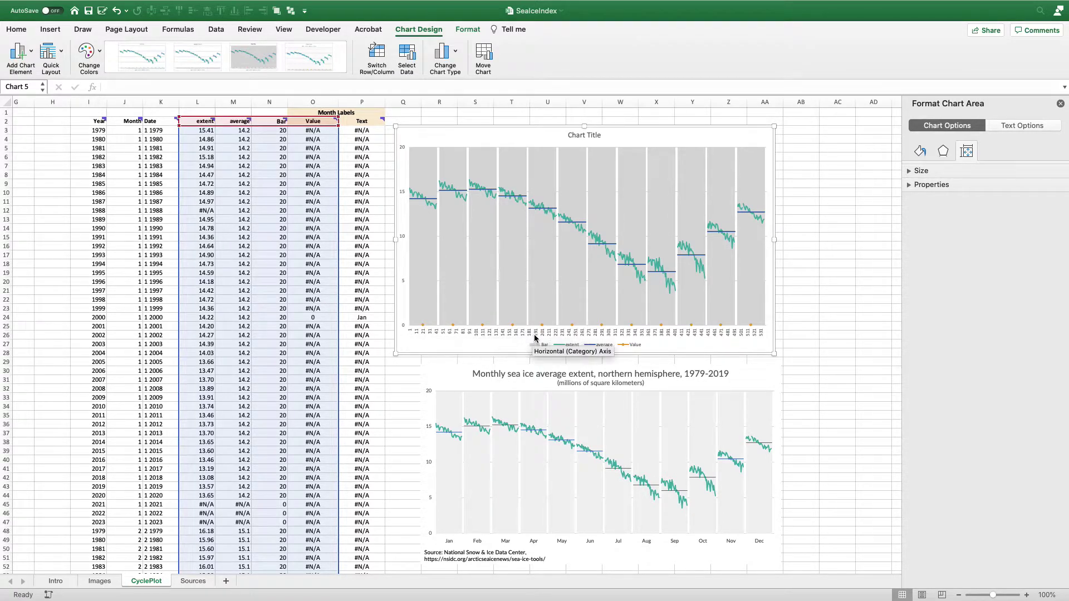
Delete the chart's horizontal category axis.
{"action": "left_click", "coordinate": [491, 334]}
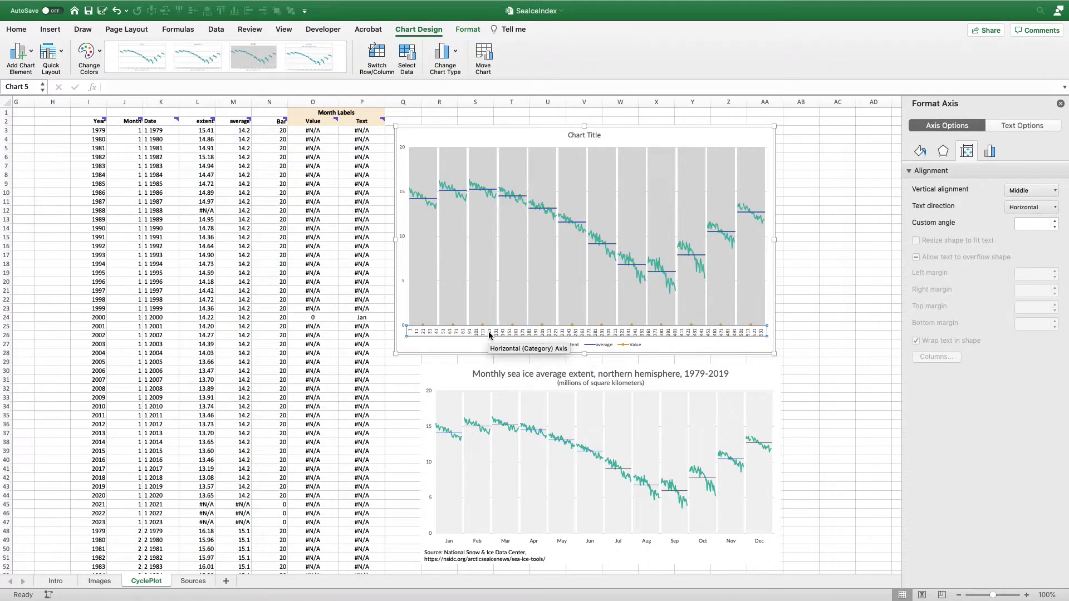
{"action": "key", "text": "Delete"}
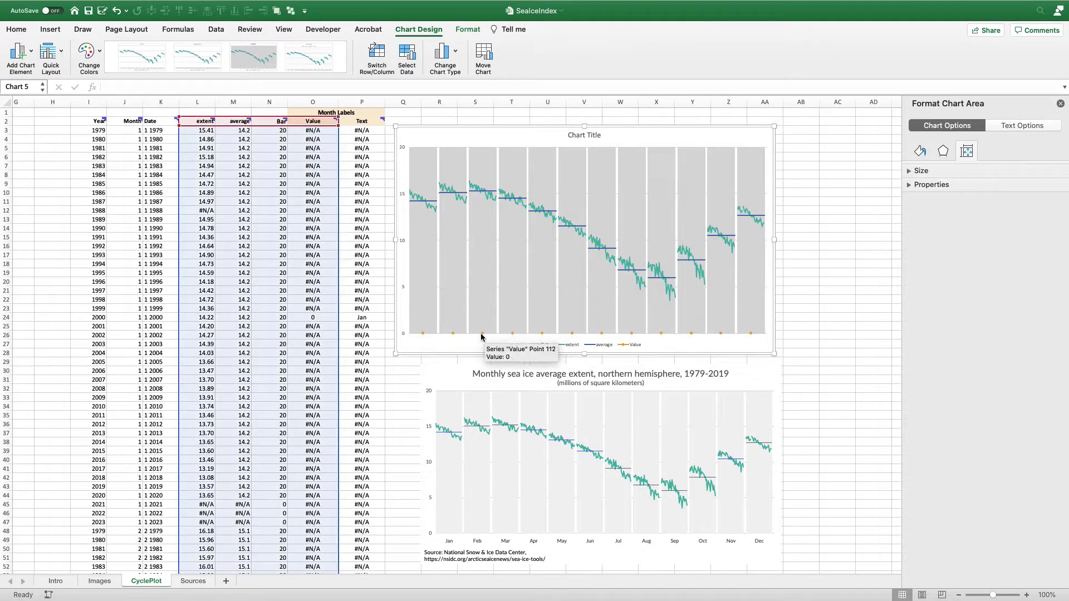
{"action": "left_click", "coordinate": [453, 334]}
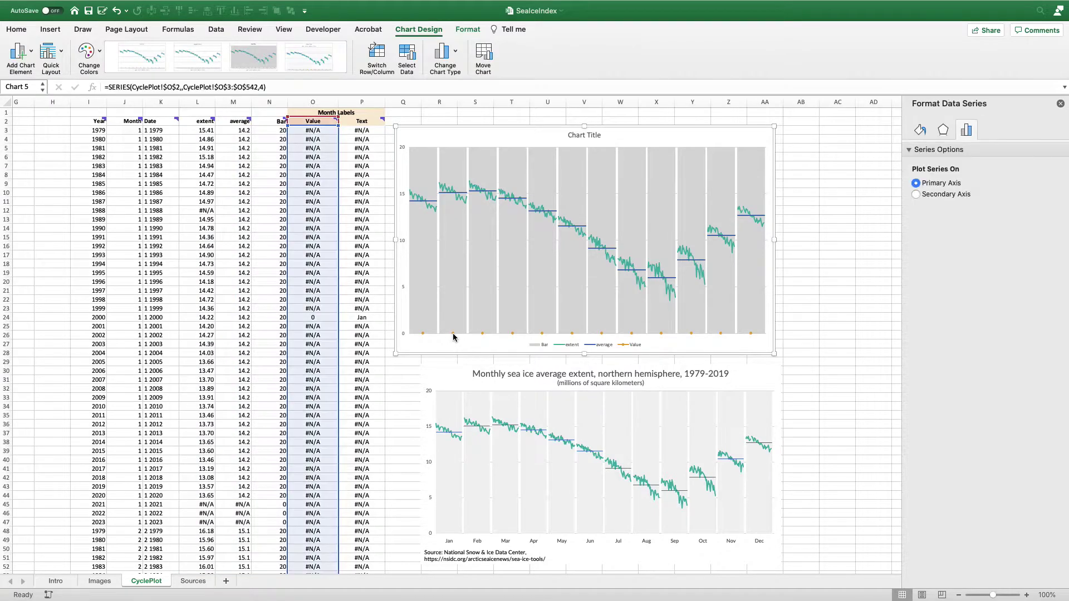
Add data labels reading 0 to the Value markers and select them all.
{"action": "right_click", "coordinate": [455, 336]}
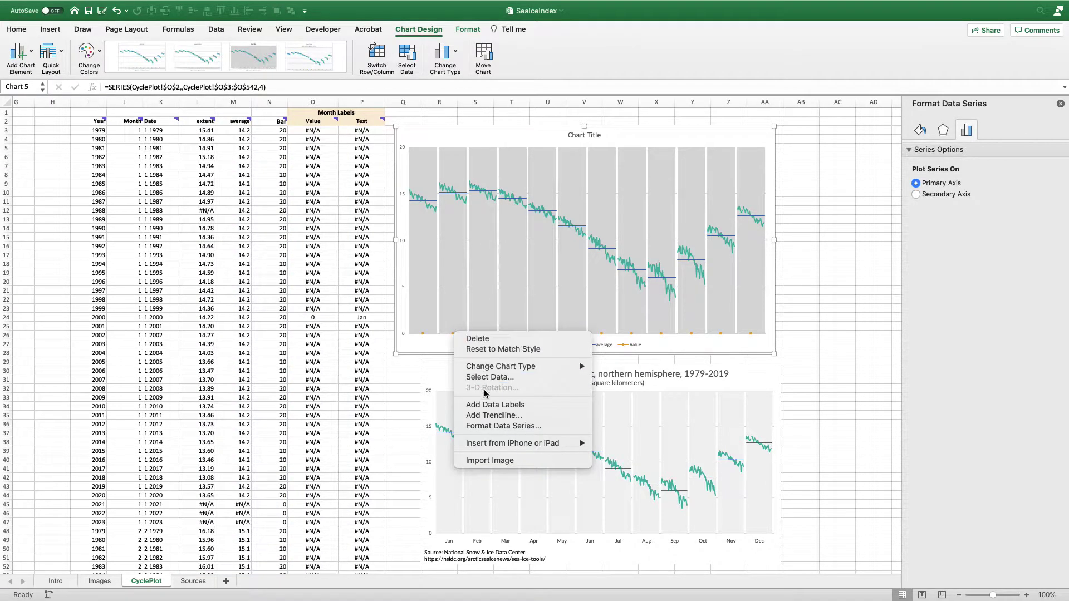
{"action": "left_click", "coordinate": [491, 405]}
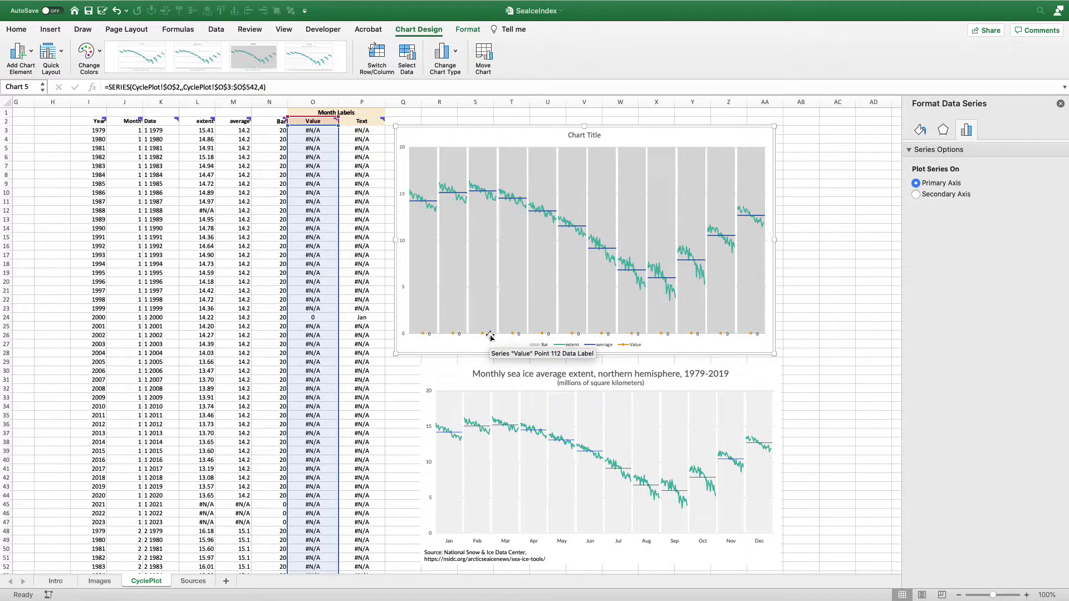
{"action": "left_click", "coordinate": [489, 335]}
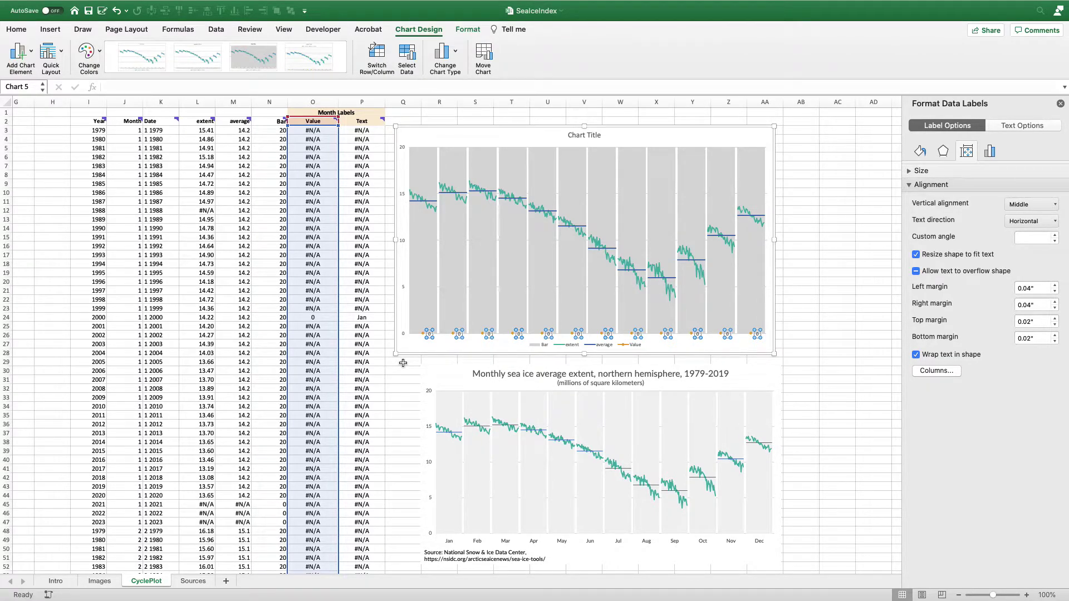
In Label Options, try series and category names, then enable Value From Cells.
{"action": "left_click", "coordinate": [990, 152]}
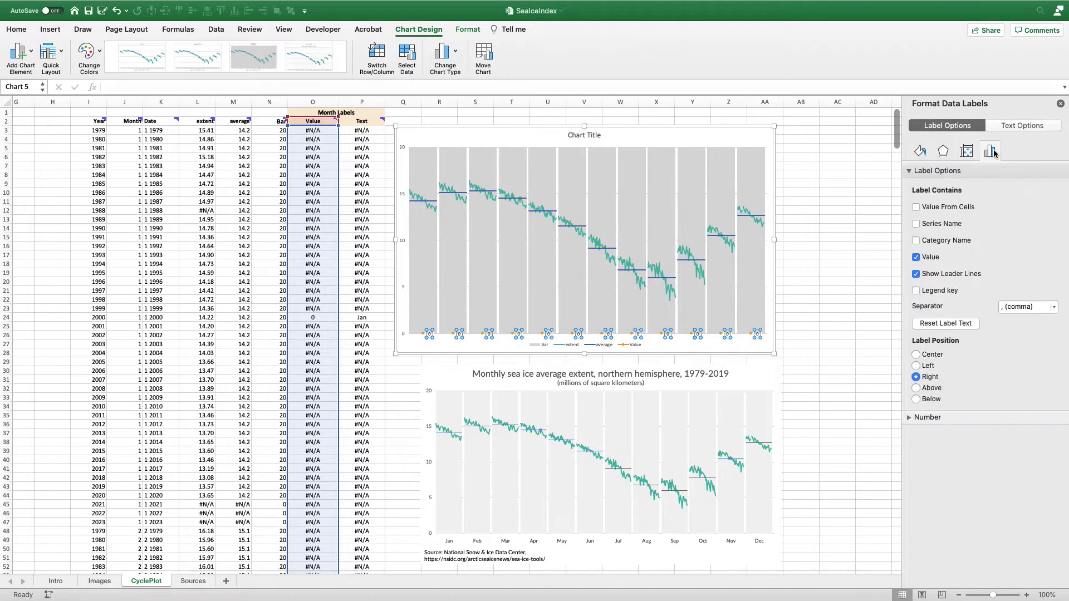
{"action": "left_click", "coordinate": [915, 224]}
{"action": "left_click", "coordinate": [915, 223]}
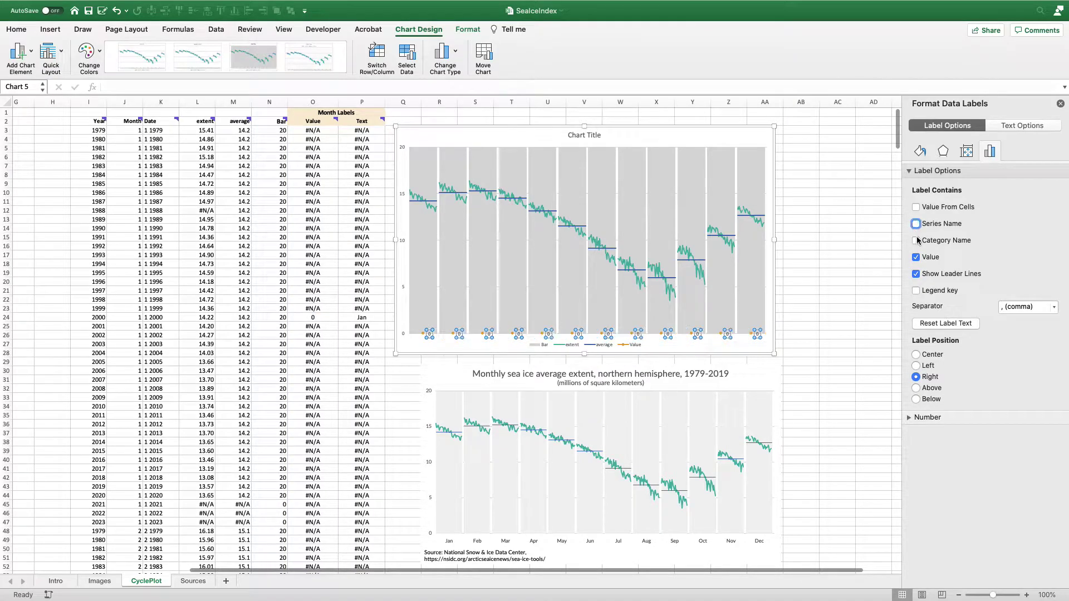
{"action": "left_click", "coordinate": [916, 240]}
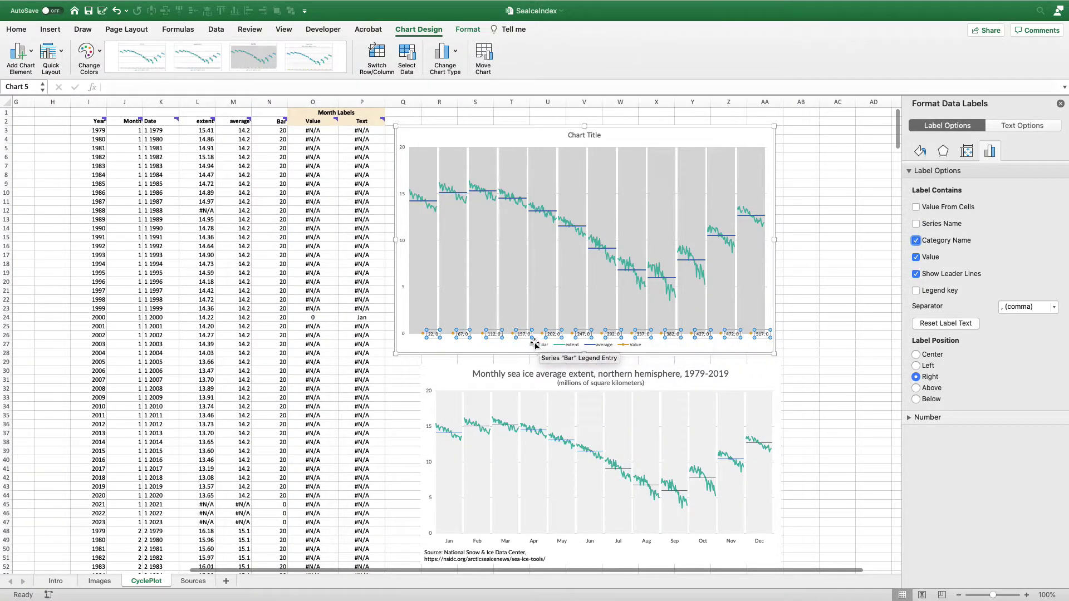
{"action": "left_click", "coordinate": [916, 240]}
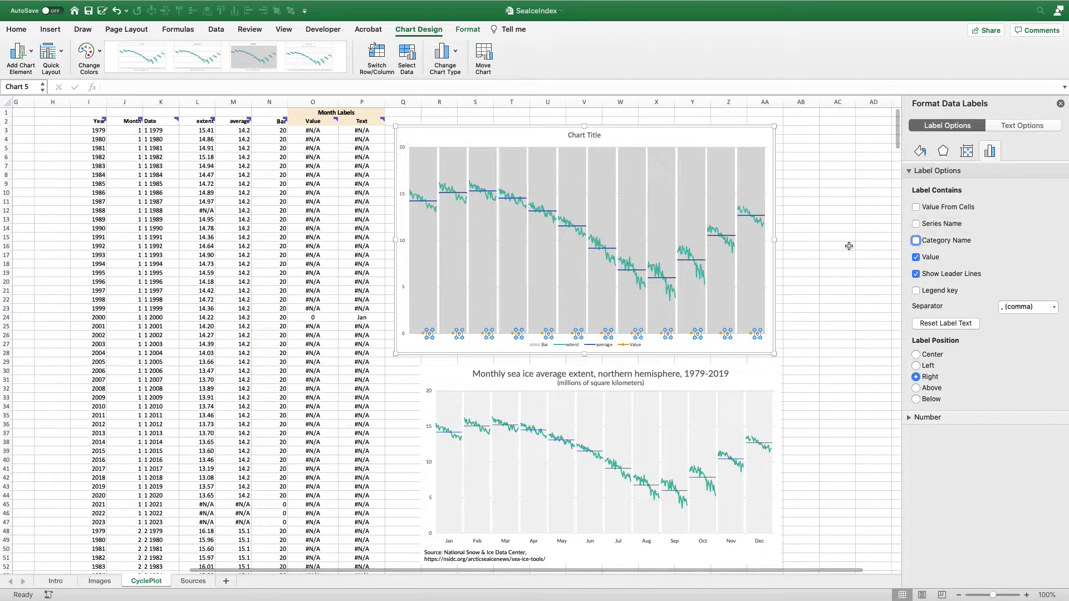
{"action": "left_click", "coordinate": [916, 207]}
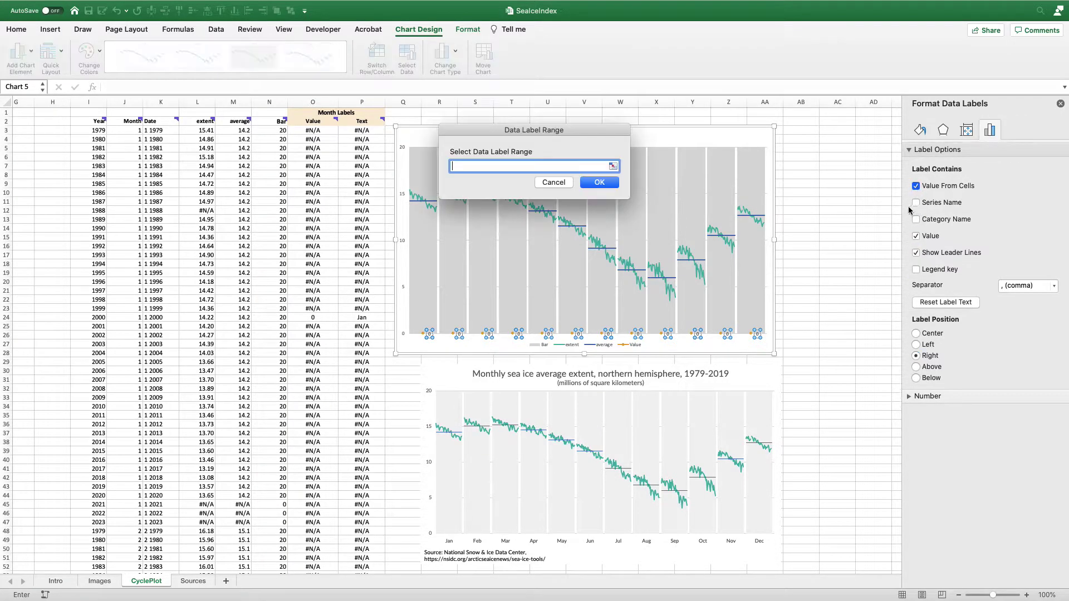
Set the data label range to CyclePlot P3:P542 and confirm it.
{"action": "left_click", "coordinate": [353, 132]}
{"action": "scroll", "coordinate": [356, 204], "scroll_direction": "down", "scroll_amount": 1}
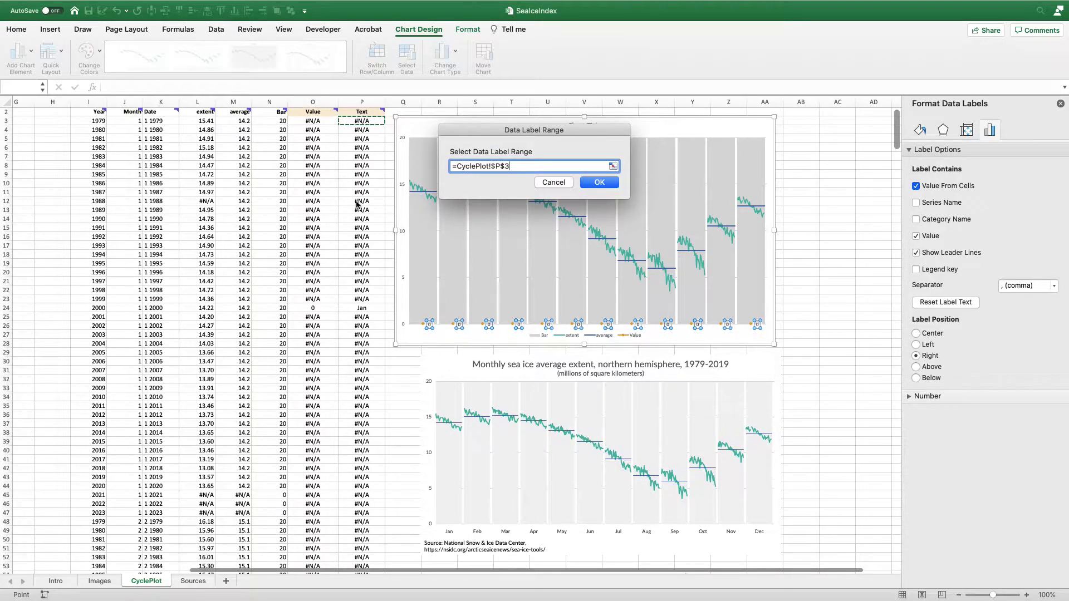
{"action": "scroll", "coordinate": [356, 201], "scroll_direction": "down", "scroll_amount": 20}
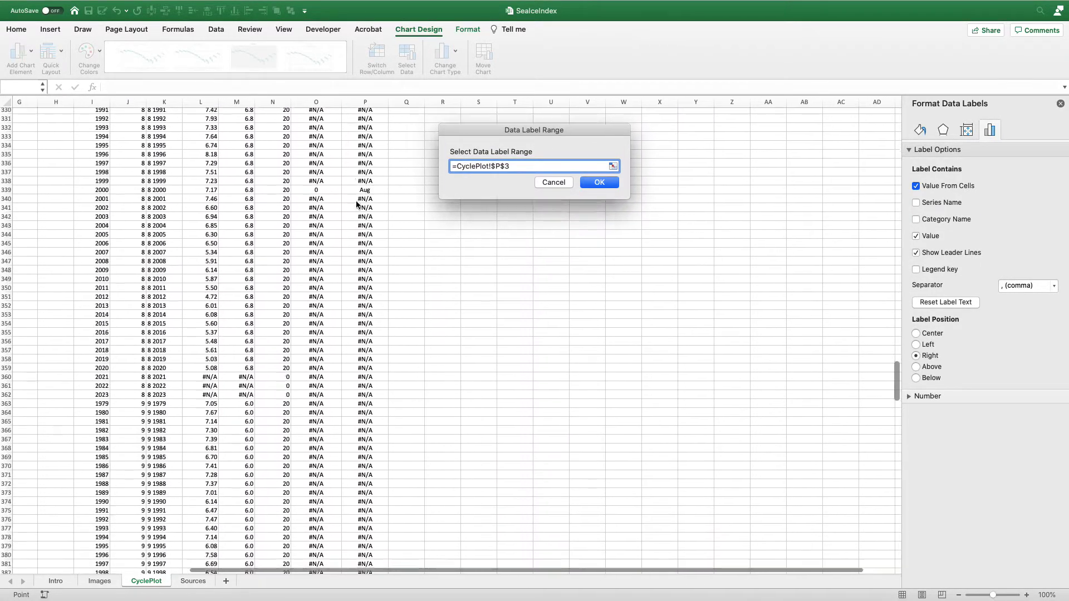
{"action": "scroll", "coordinate": [356, 204], "scroll_direction": "down", "scroll_amount": 20}
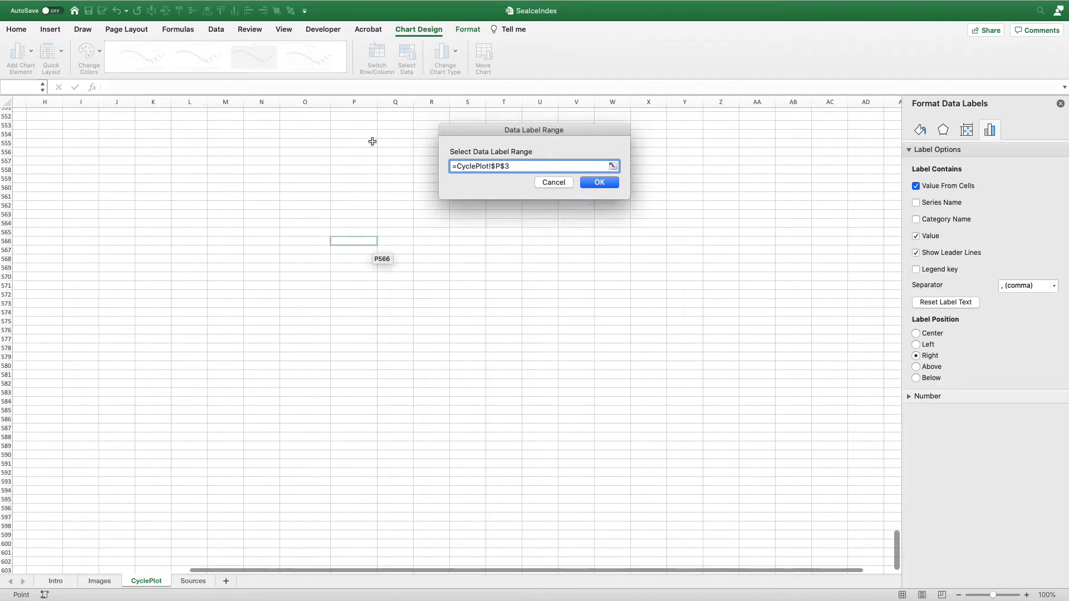
{"action": "scroll", "coordinate": [372, 141], "scroll_direction": "up", "scroll_amount": 6}
{"action": "left_click", "coordinate": [367, 176], "text": "shift"}
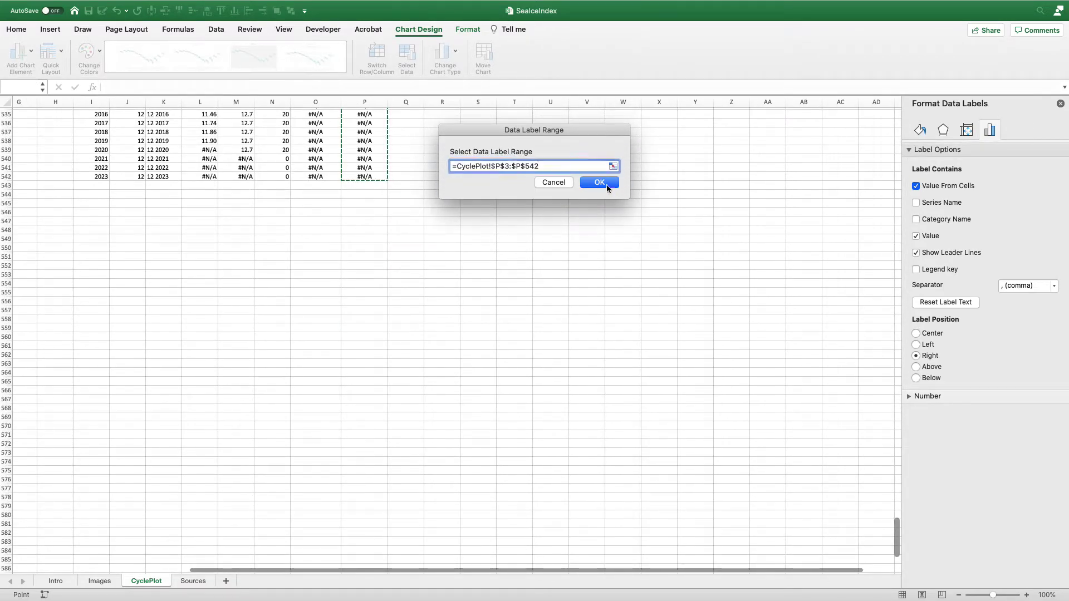
{"action": "left_click", "coordinate": [599, 182]}
{"action": "scroll", "coordinate": [585, 214], "scroll_direction": "up", "scroll_amount": 20}
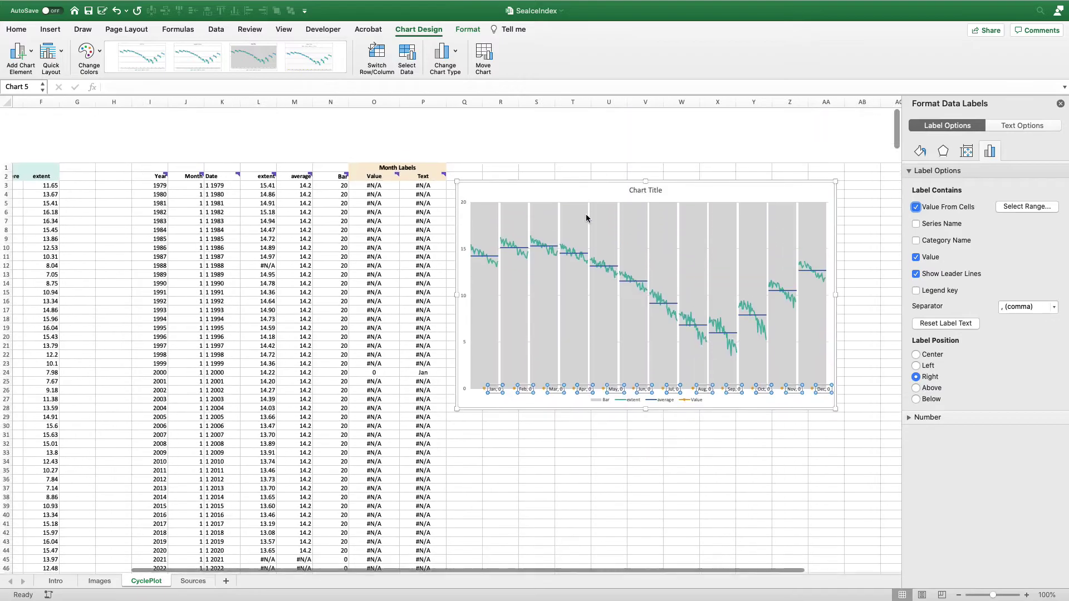
Show only month names positioned Below the markers, and delete the legend.
{"action": "scroll", "coordinate": [586, 218], "scroll_direction": "down", "scroll_amount": 5}
{"action": "scroll", "coordinate": [586, 217], "scroll_direction": "right", "scroll_amount": 1}
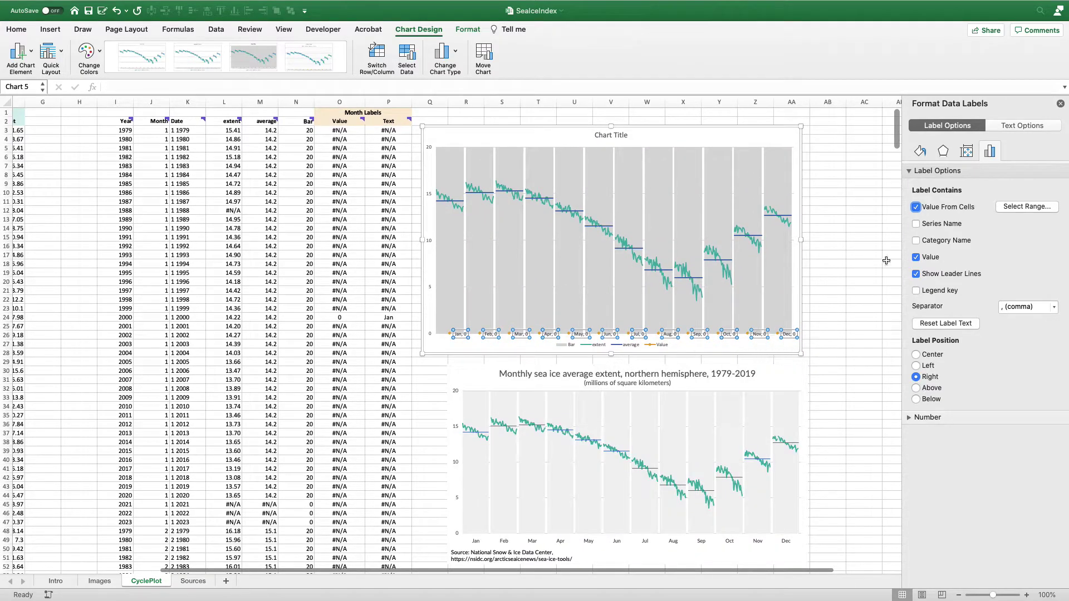
{"action": "left_click", "coordinate": [916, 258]}
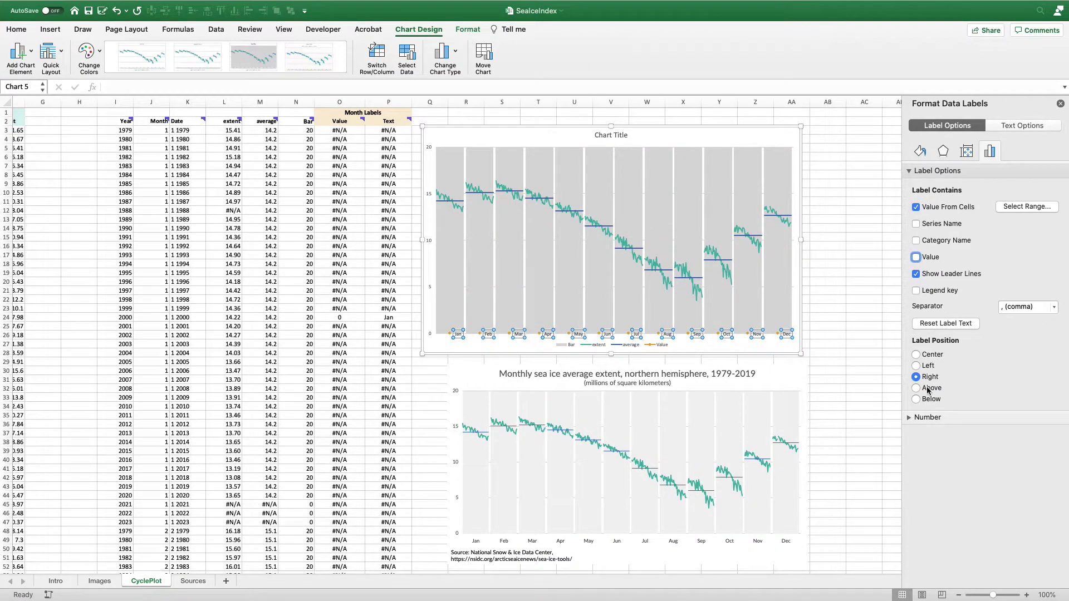
{"action": "left_click", "coordinate": [916, 400]}
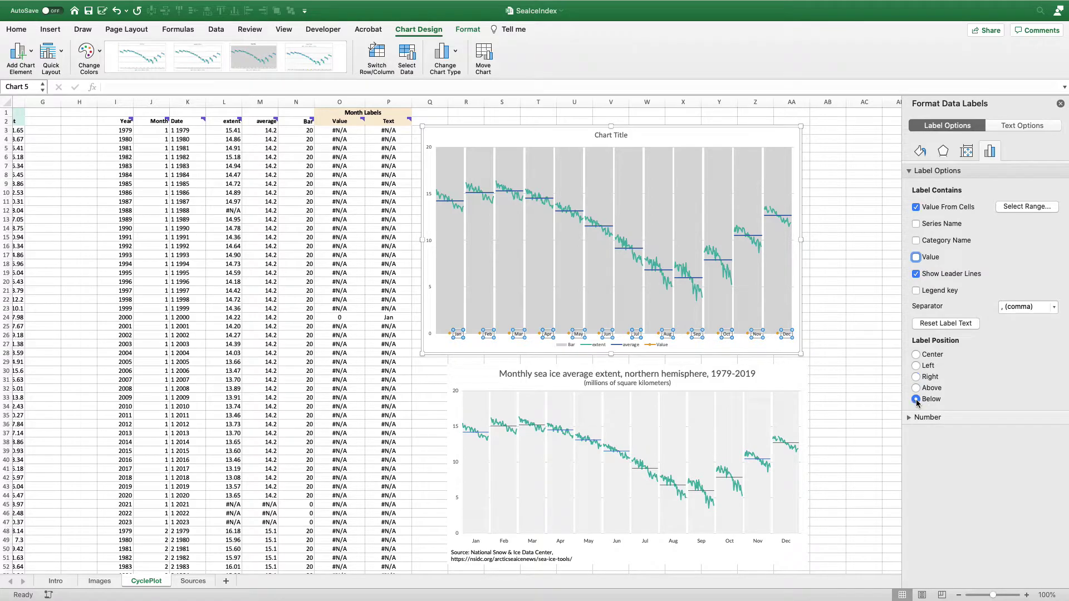
{"action": "left_click", "coordinate": [622, 349]}
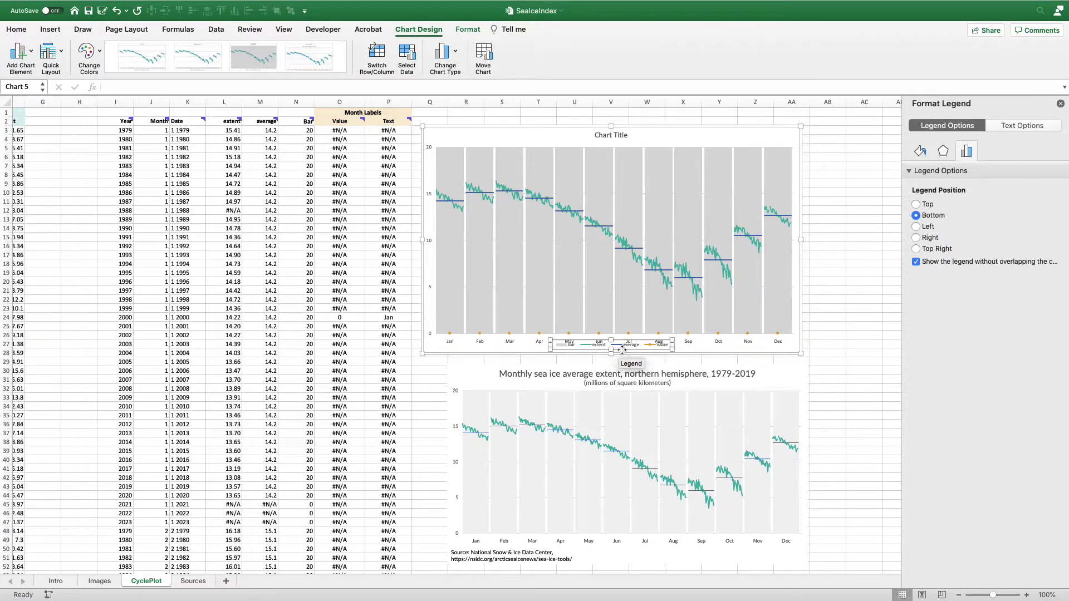
{"action": "key", "text": "Delete"}
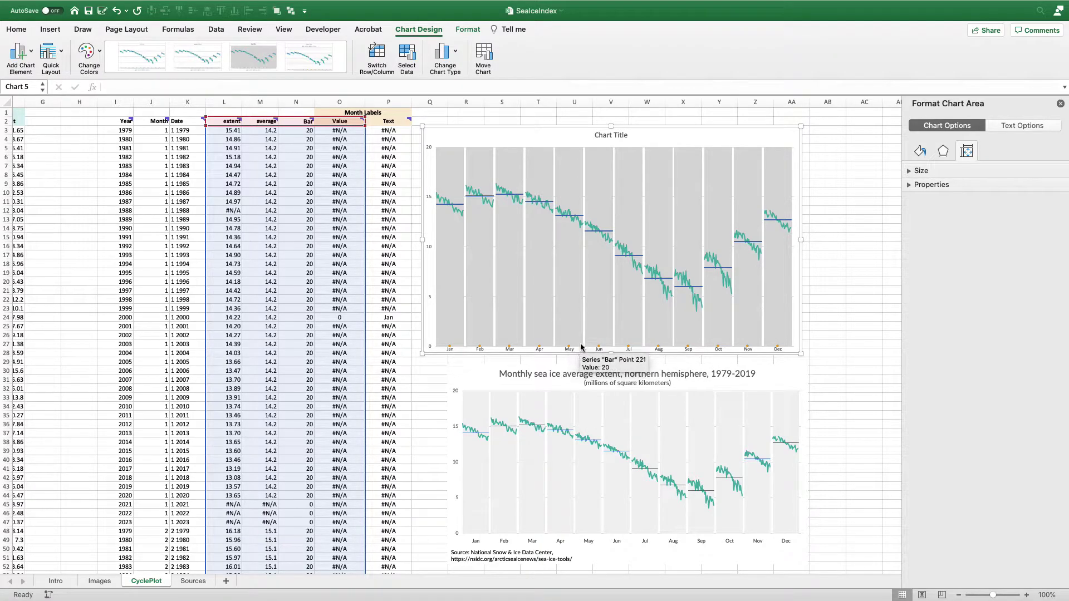
Shrink the plot area slightly by dragging its bottom edge upward.
{"action": "left_click", "coordinate": [795, 291]}
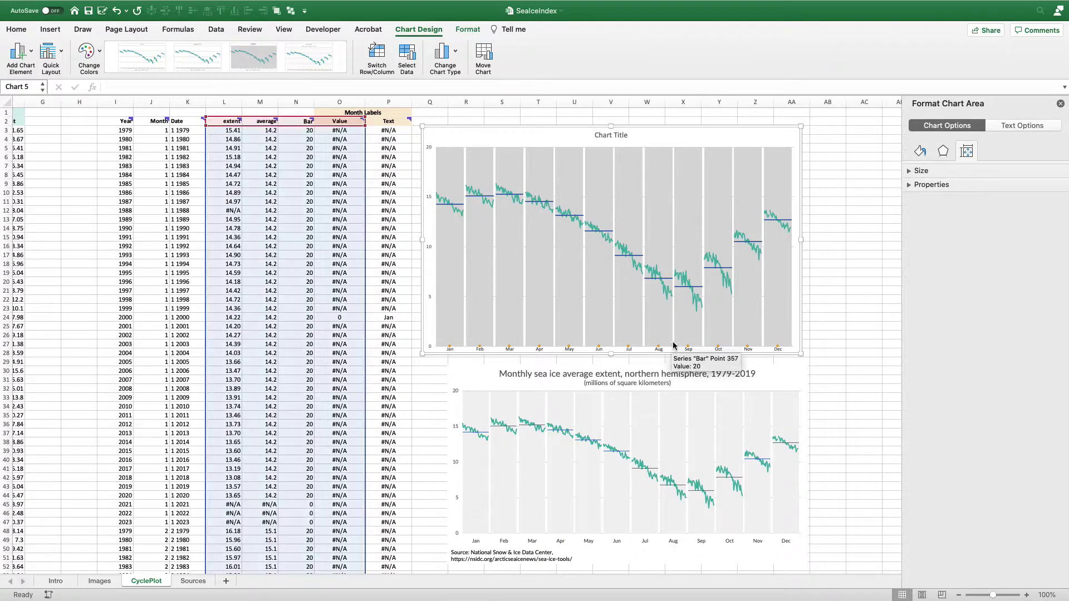
{"action": "left_click", "coordinate": [793, 302]}
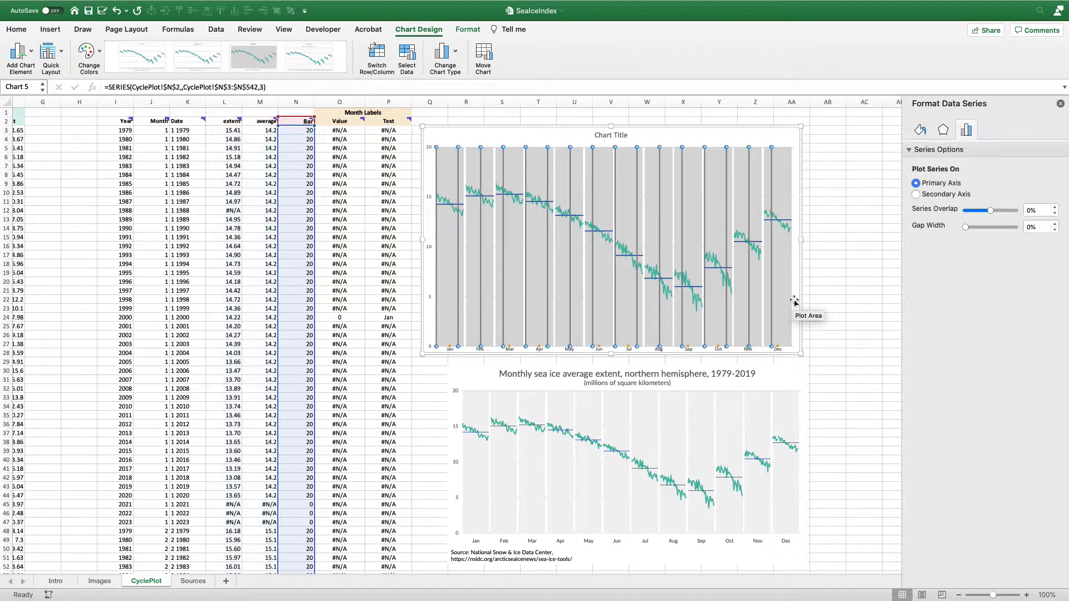
{"action": "left_click", "coordinate": [614, 347]}
{"action": "left_click_drag", "start_coordinate": [614, 347], "coordinate": [616, 339]}
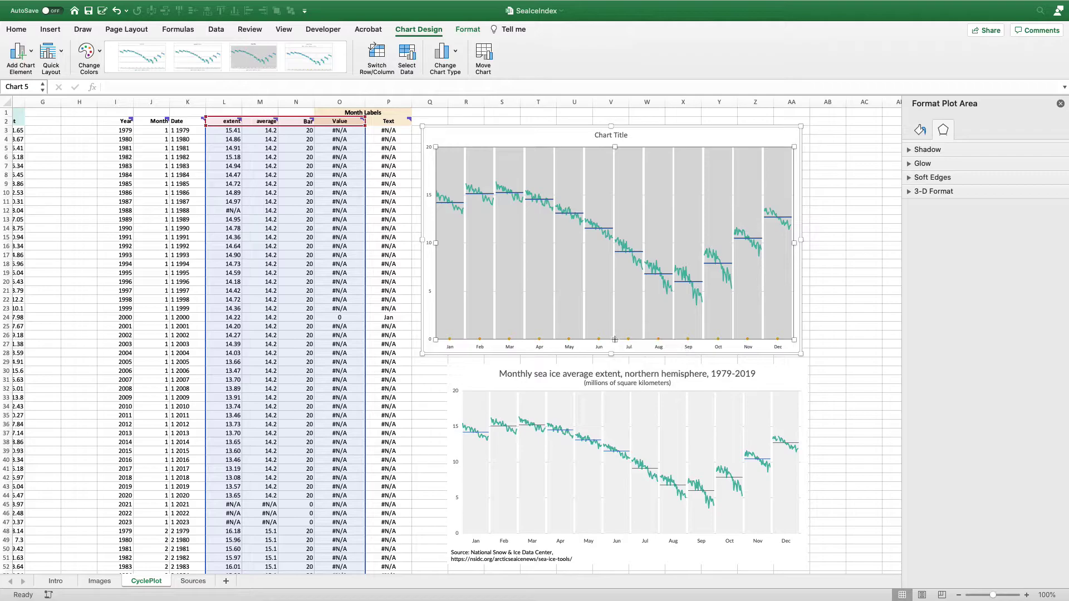
Set the Value series Marker Options to None, leaving only the month labels.
{"action": "left_click_drag", "start_coordinate": [617, 339], "coordinate": [615, 342]}
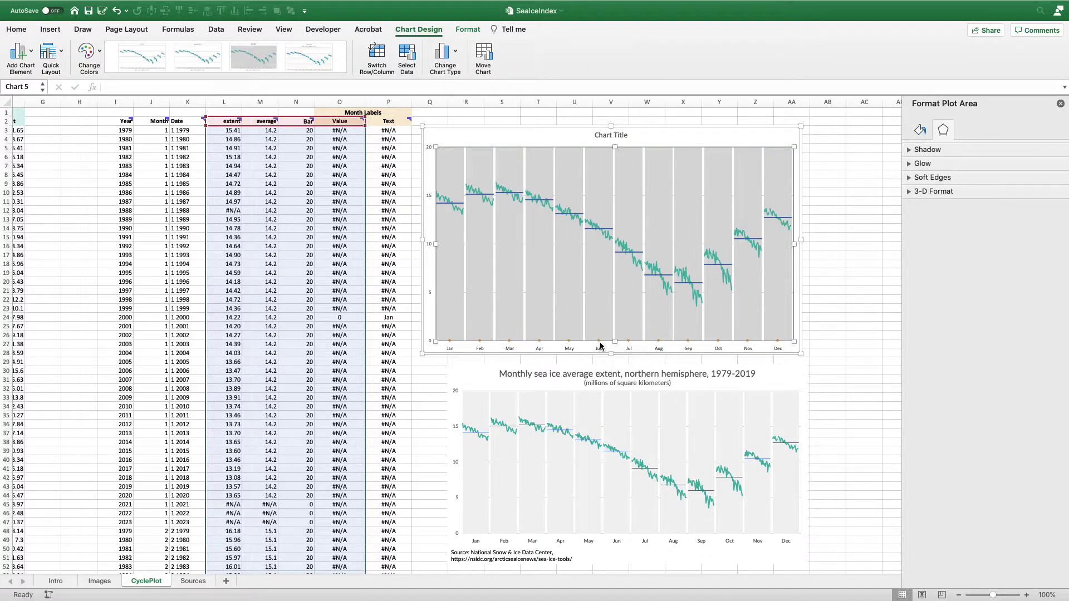
{"action": "left_click", "coordinate": [598, 341]}
{"action": "left_click", "coordinate": [599, 340]}
{"action": "left_click", "coordinate": [658, 337]}
{"action": "left_click", "coordinate": [628, 341]}
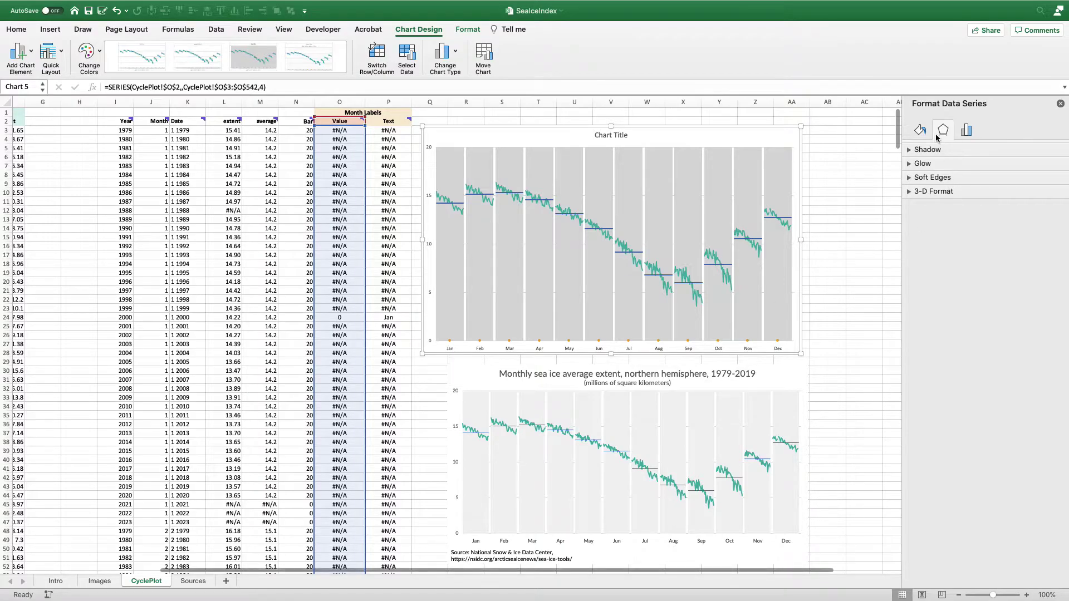
{"action": "left_click", "coordinate": [920, 130]}
{"action": "left_click", "coordinate": [955, 155]}
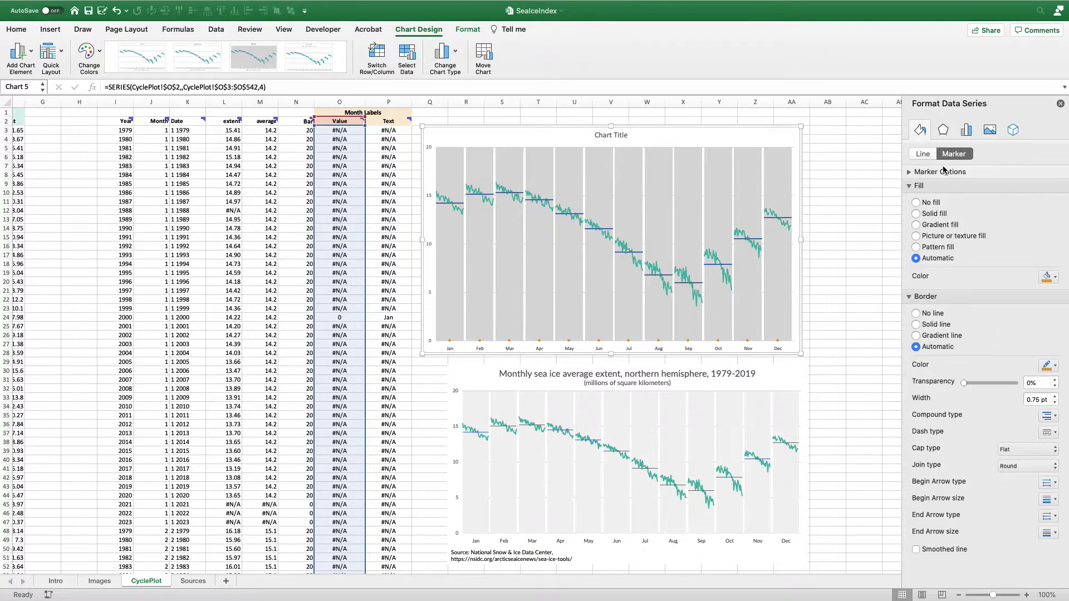
{"action": "left_click", "coordinate": [916, 200]}
{"action": "left_click", "coordinate": [531, 130]}
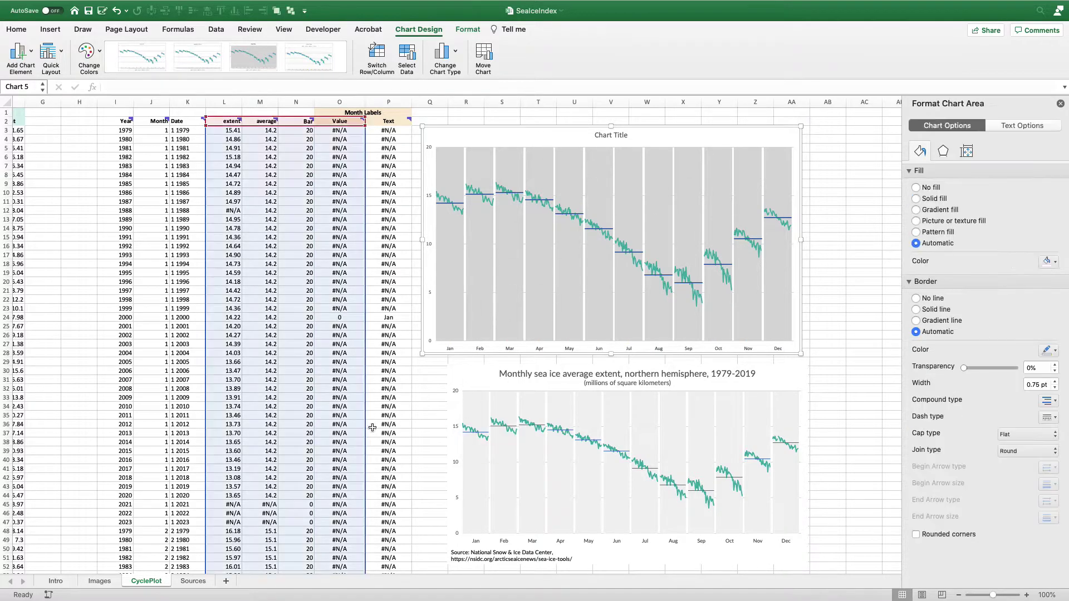
Review the O and P column formulas and fill cells O24:P24 yellow.
{"action": "left_click", "coordinate": [336, 132]}
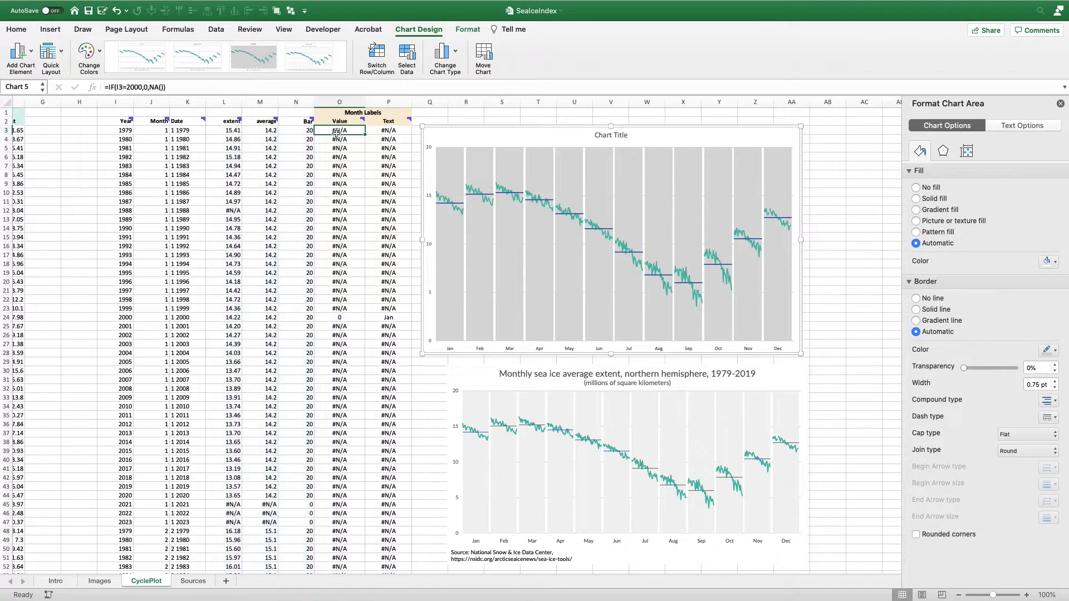
{"action": "left_click", "coordinate": [355, 319]}
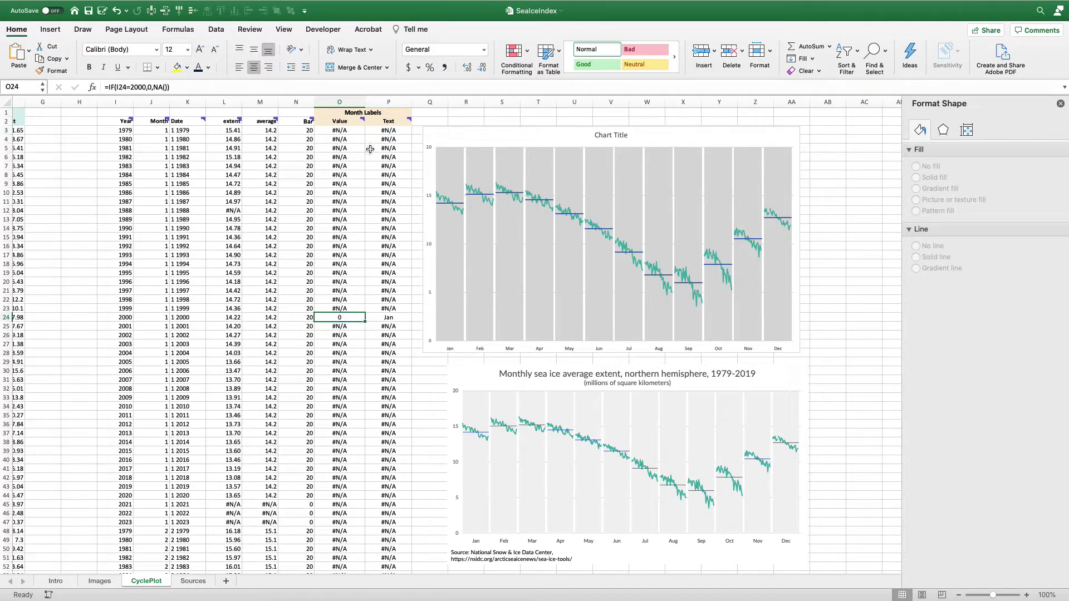
{"action": "left_click", "coordinate": [378, 133]}
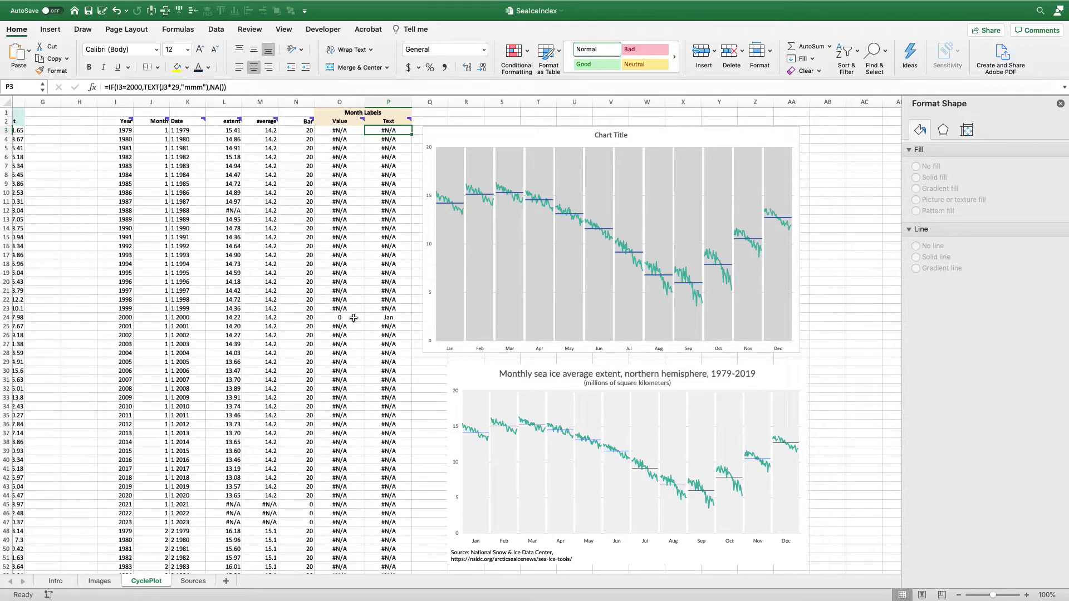
{"action": "left_click", "coordinate": [381, 318]}
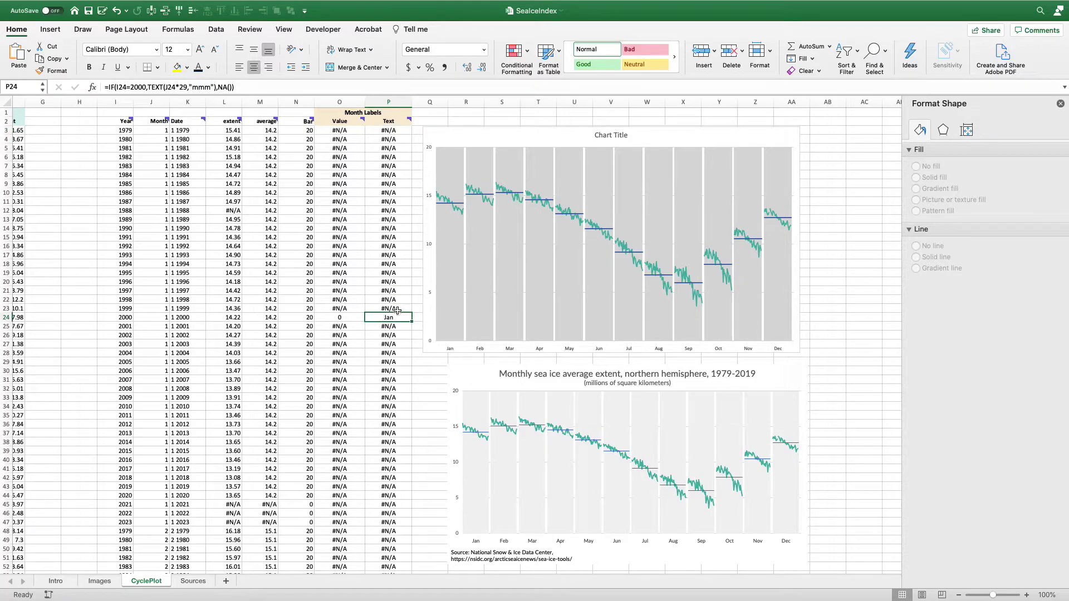
{"action": "left_click_drag", "start_coordinate": [352, 316], "coordinate": [384, 318]}
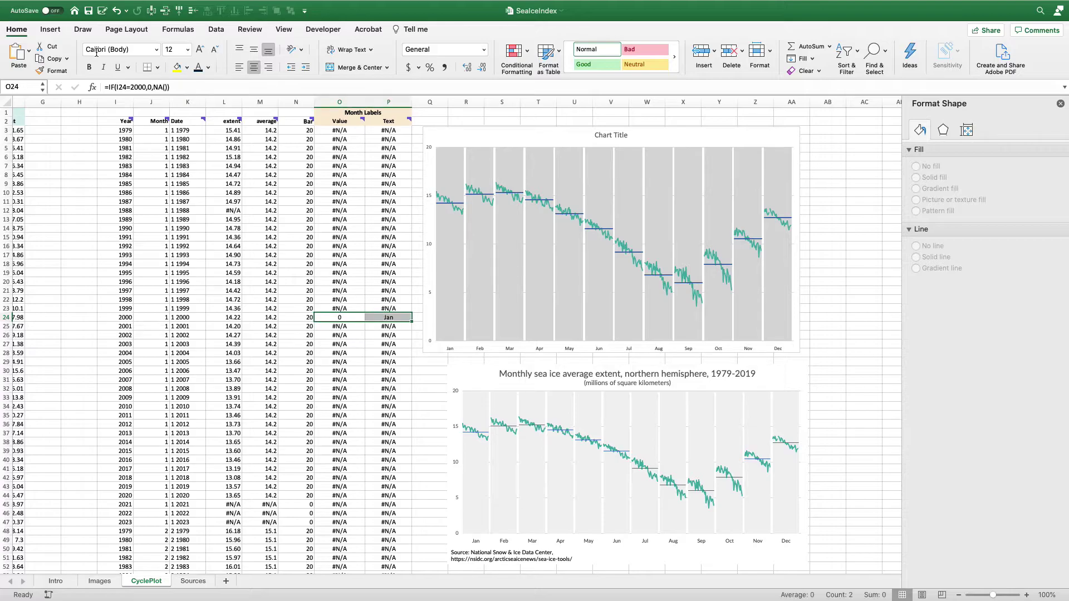
{"action": "left_click", "coordinate": [177, 67]}
Edit P24's IF/TEXT formula, adding a closing parenthesis after the mmm format code.
{"action": "left_click", "coordinate": [389, 318]}
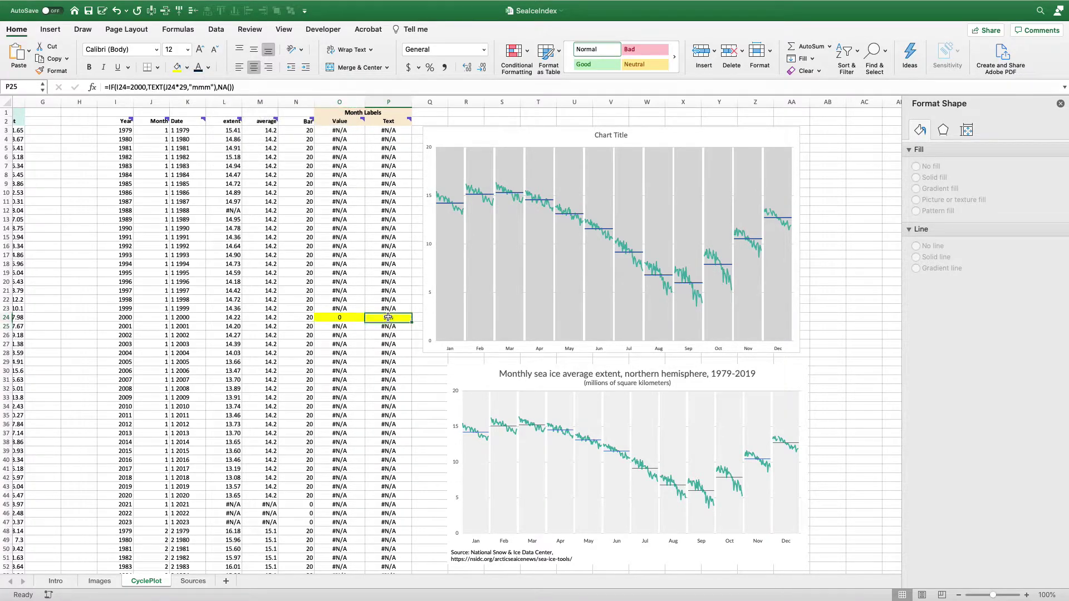
{"action": "left_click", "coordinate": [138, 87]}
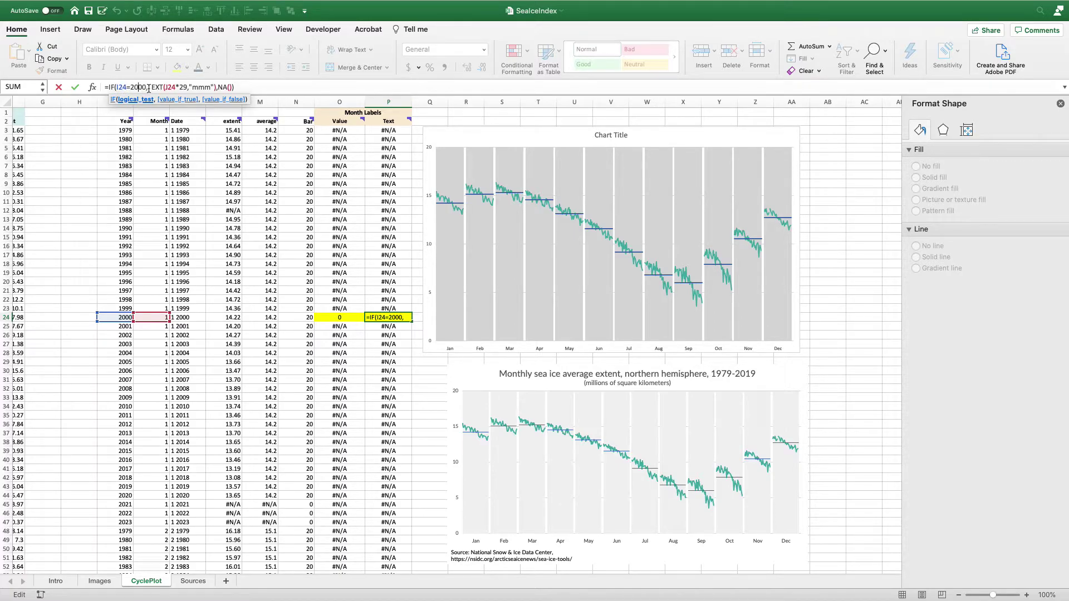
{"action": "left_click_drag", "start_coordinate": [148, 88], "coordinate": [217, 87]}
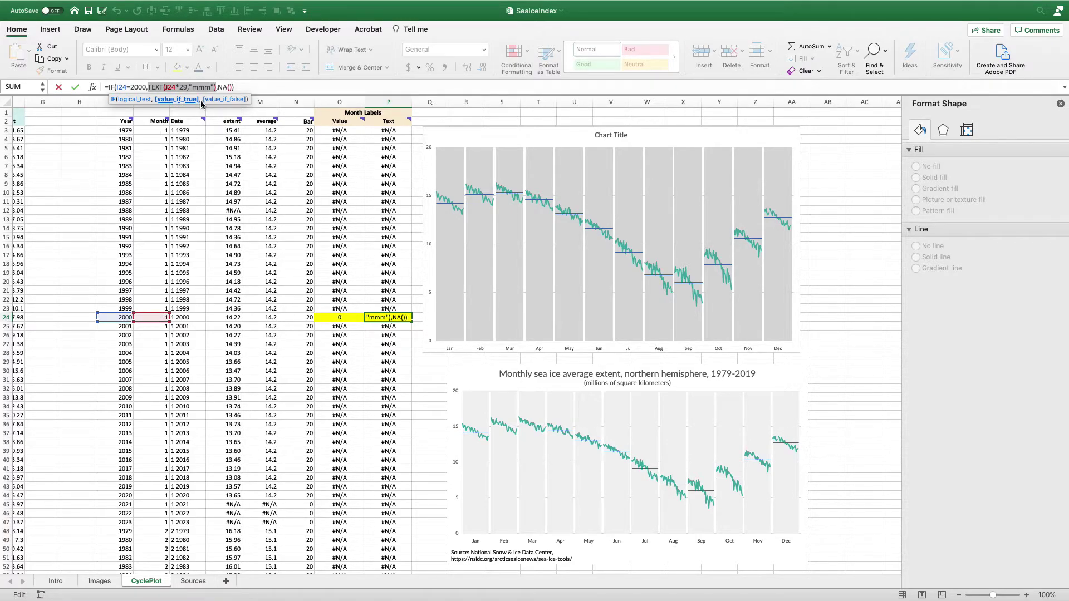
{"action": "left_click_drag", "start_coordinate": [194, 88], "coordinate": [209, 87]}
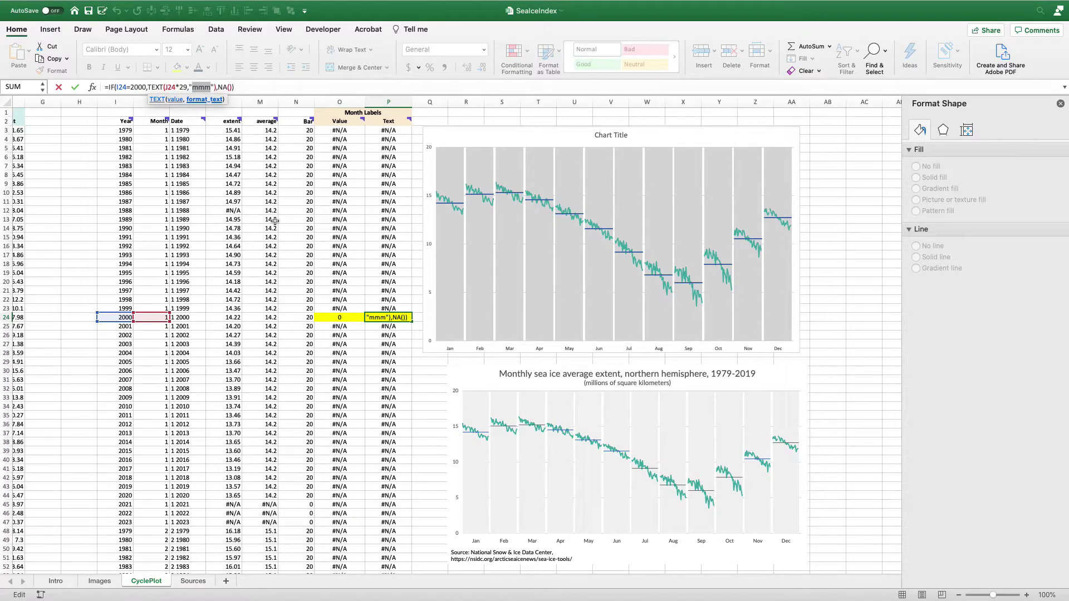
{"action": "left_click", "coordinate": [215, 87]}
{"action": "type", "text": ")"}
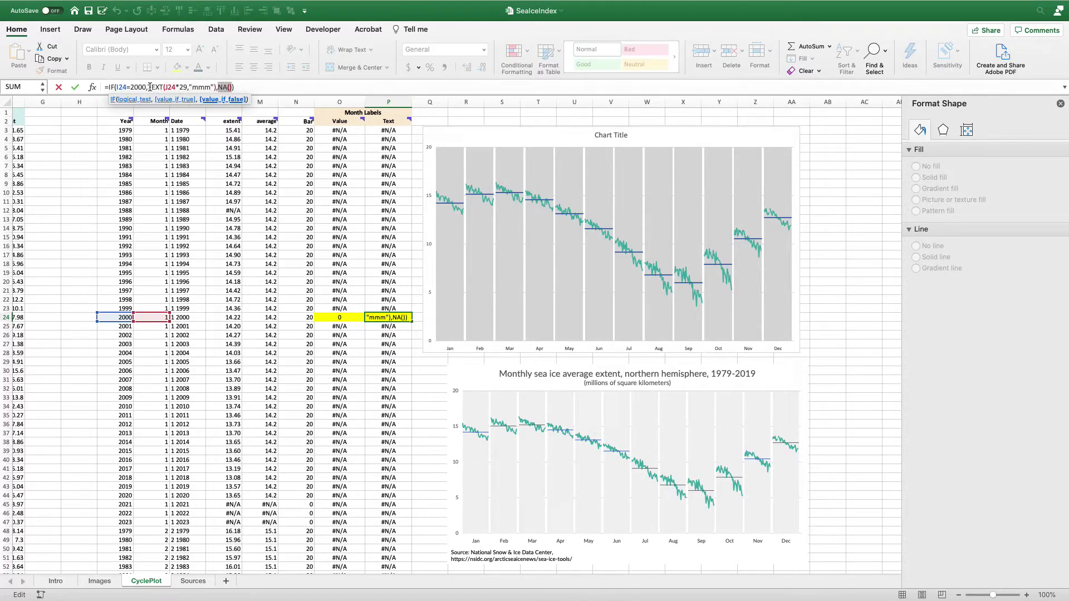
{"action": "left_click_drag", "start_coordinate": [148, 87], "coordinate": [215, 88]}
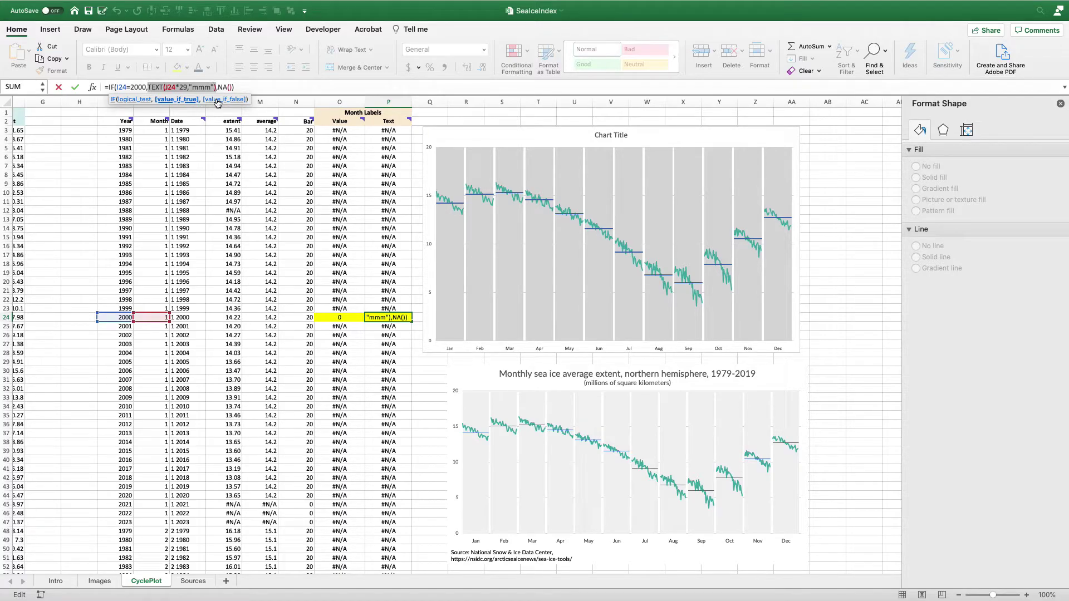
{"action": "key", "text": "Return"}
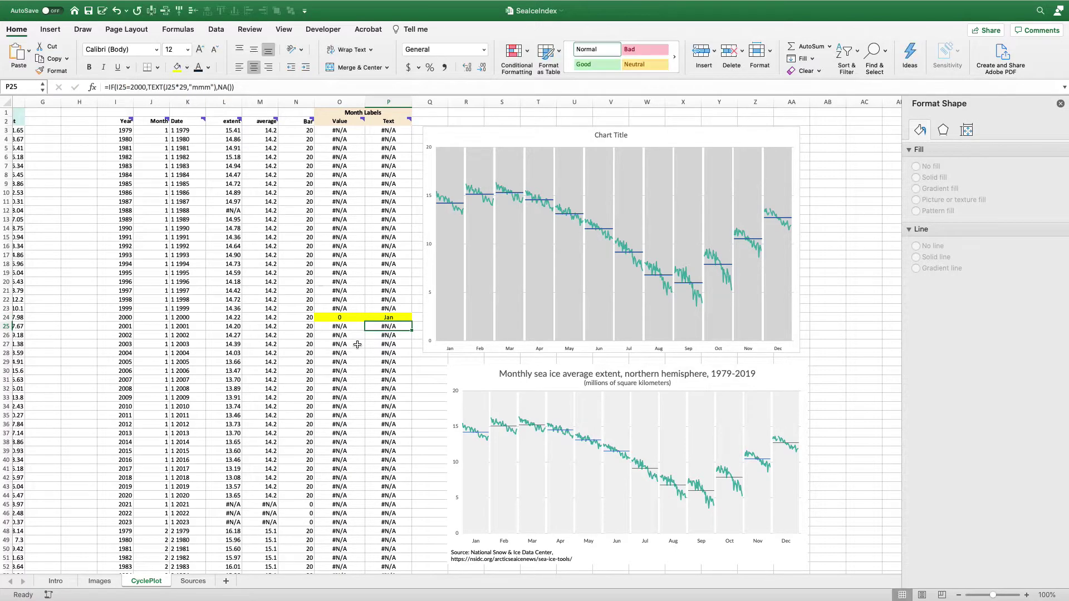
Scroll down the sheet and select further cell ranges in columns O and P.
{"action": "scroll", "coordinate": [321, 281], "scroll_direction": "down", "scroll_amount": 10}
{"action": "scroll", "coordinate": [357, 344], "scroll_direction": "down", "scroll_amount": 1}
{"action": "left_click_drag", "start_coordinate": [356, 414], "coordinate": [399, 414]}
{"action": "scroll", "coordinate": [399, 414], "scroll_direction": "down", "scroll_amount": 10}
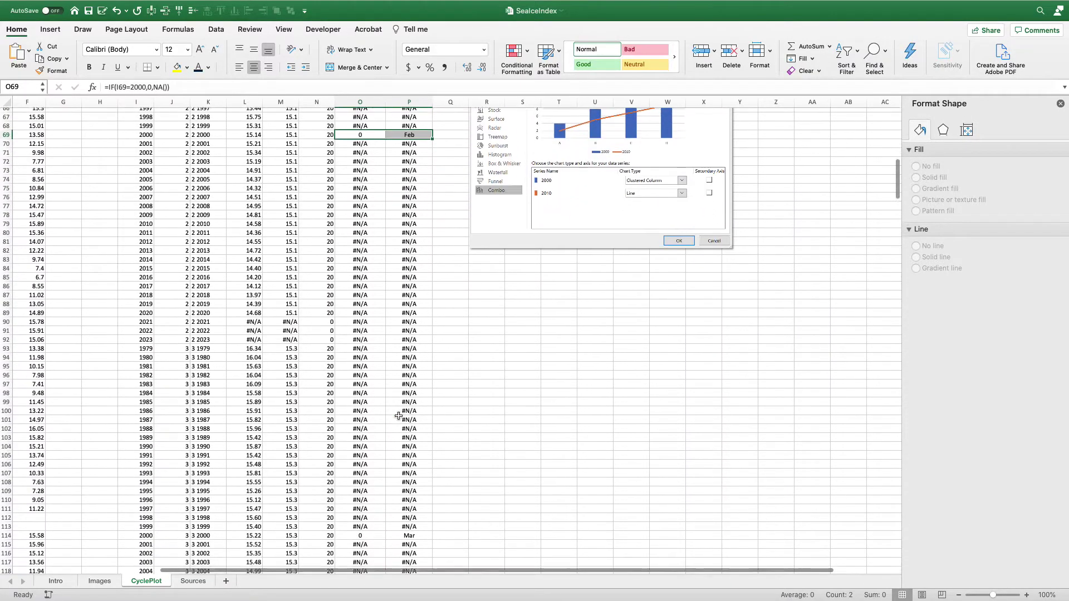
{"action": "left_click_drag", "start_coordinate": [375, 532], "coordinate": [409, 532]}
{"action": "scroll", "coordinate": [414, 356], "scroll_direction": "up", "scroll_amount": 20}
{"action": "left_click", "coordinate": [422, 183]}
{"action": "left_click", "coordinate": [100, 581]}
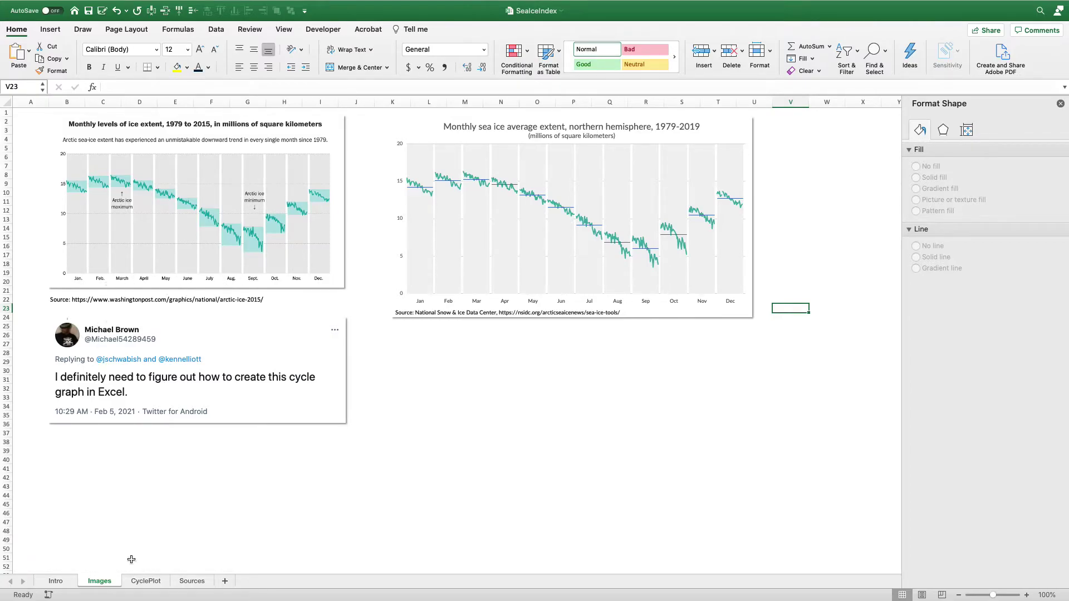
{"action": "left_click", "coordinate": [145, 581]}
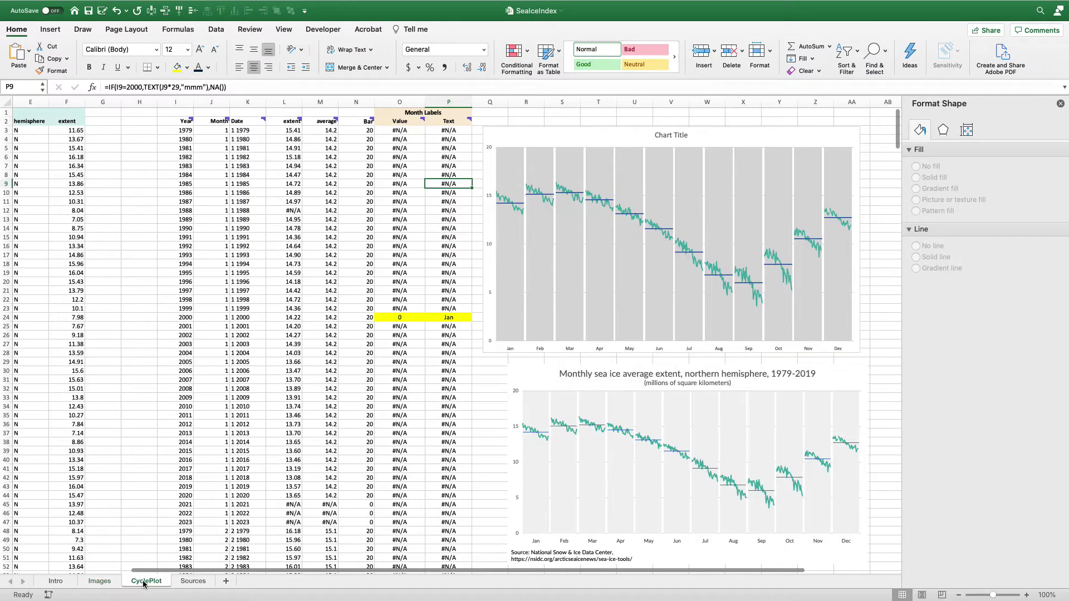
{"action": "left_click", "coordinate": [454, 132]}
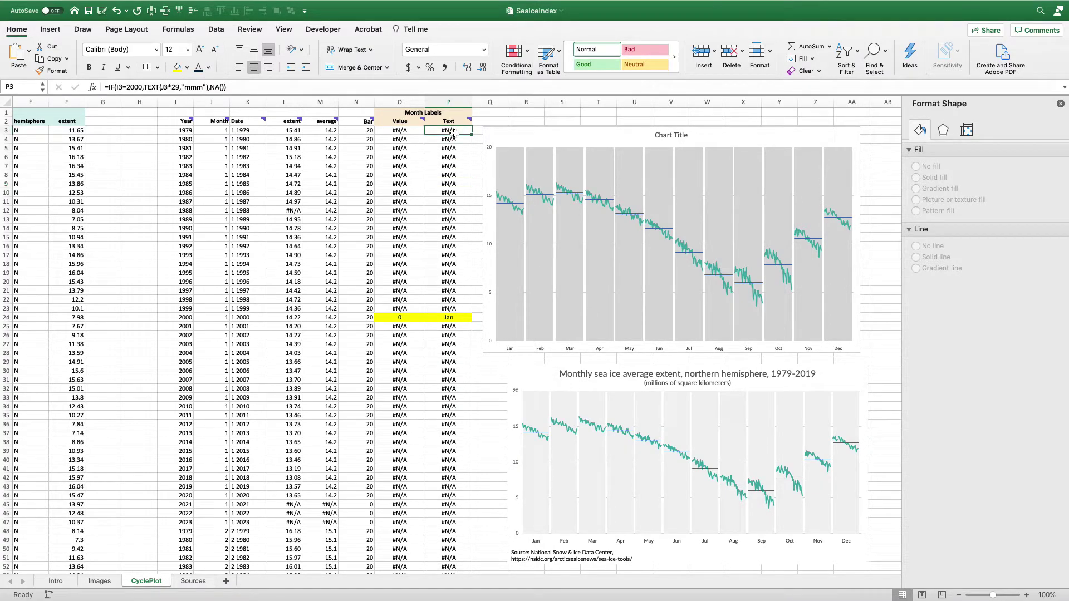
{"action": "left_click", "coordinate": [138, 86]}
{"action": "key", "text": "Left"}
{"action": "key", "text": "BackSpace"}
{"action": "type", "text": "2"}
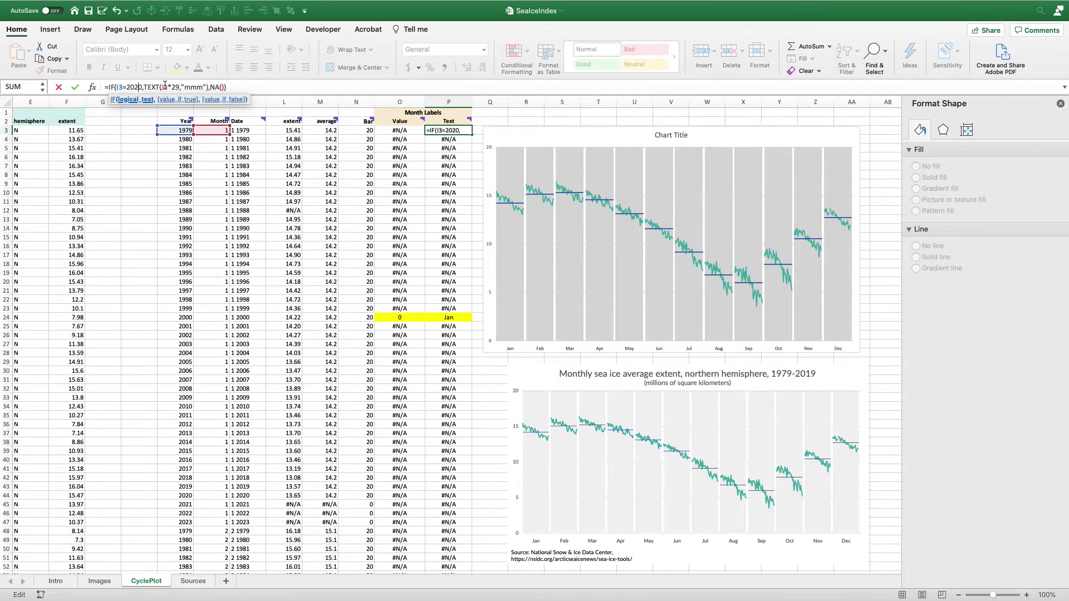
{"action": "key", "text": "Return"}
{"action": "left_click", "coordinate": [465, 134]}
{"action": "double_click", "coordinate": [471, 134]}
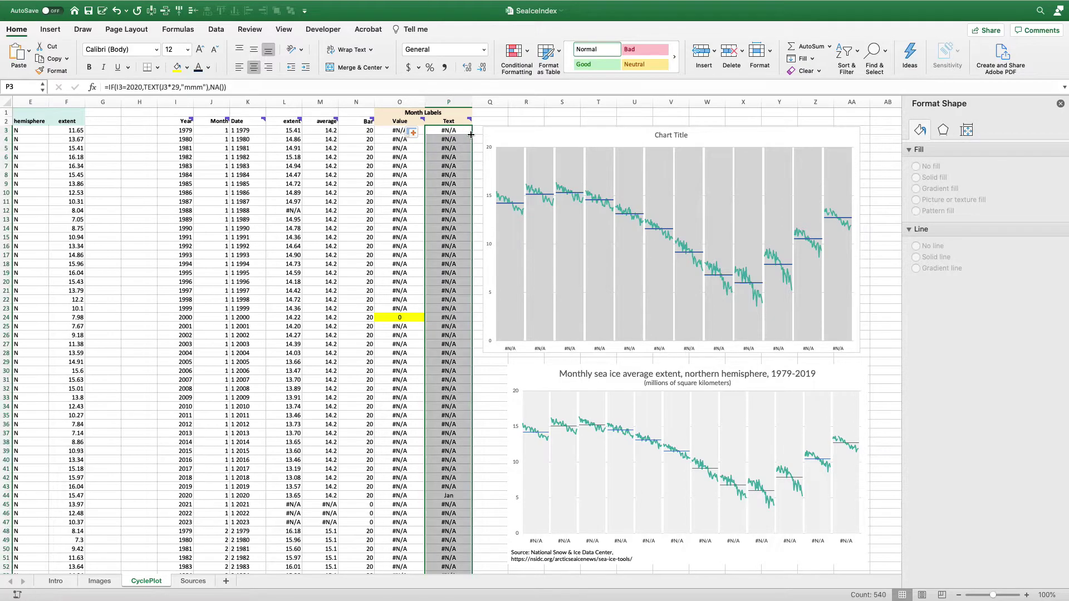
{"action": "left_click", "coordinate": [392, 132]}
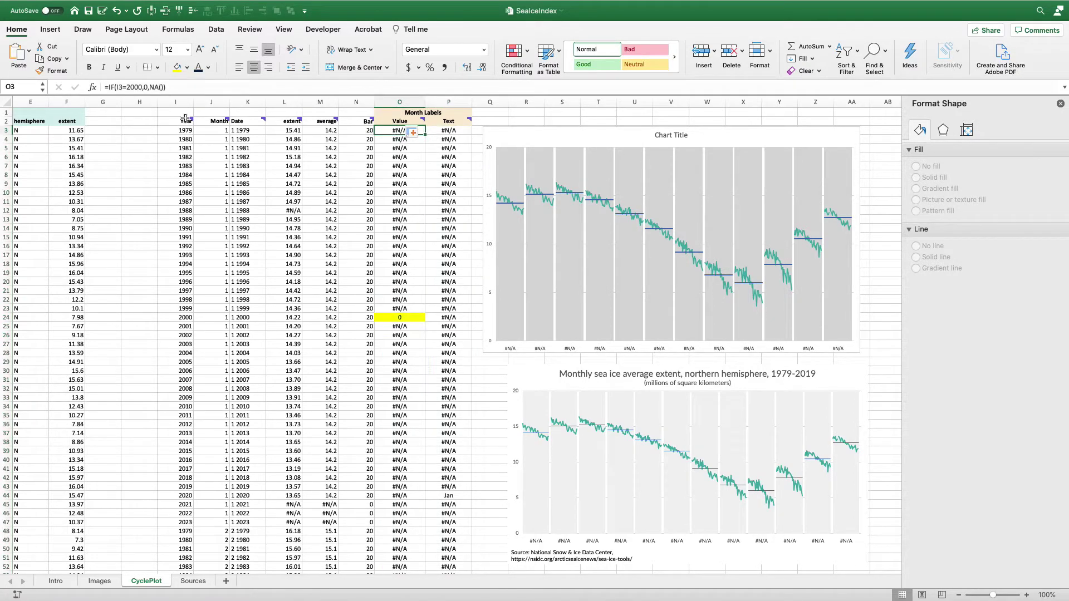
{"action": "left_click", "coordinate": [137, 88]}
{"action": "key", "text": "Return"}
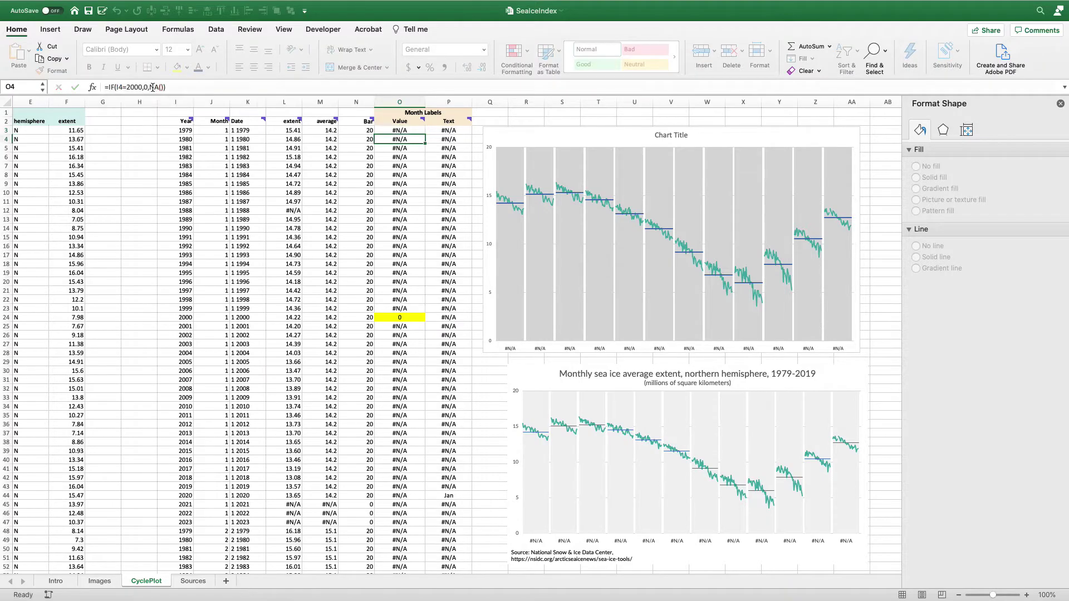
{"action": "left_click", "coordinate": [419, 132]}
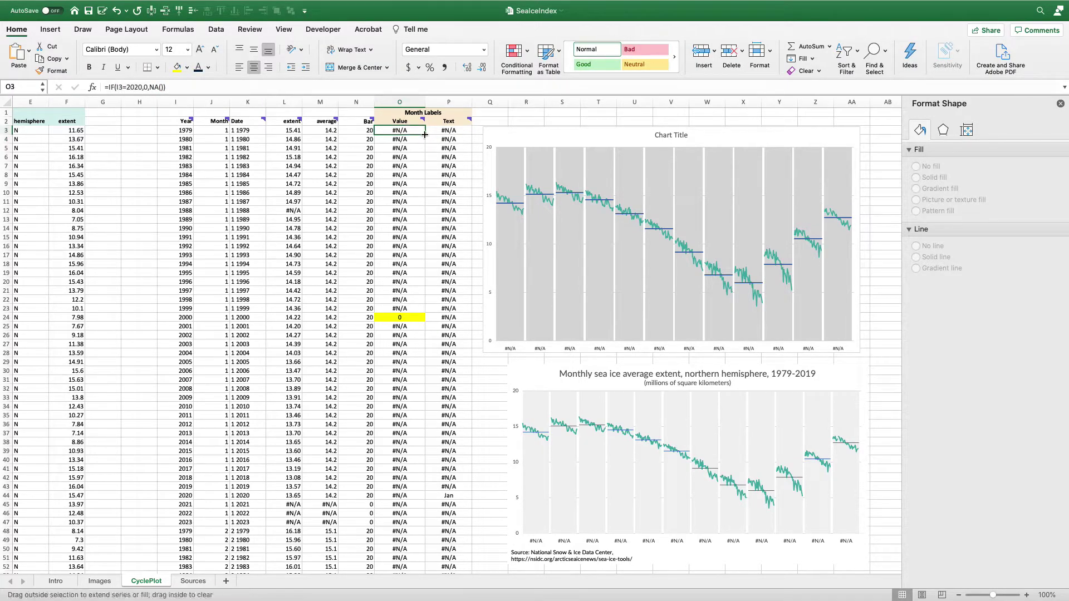
{"action": "double_click", "coordinate": [424, 135]}
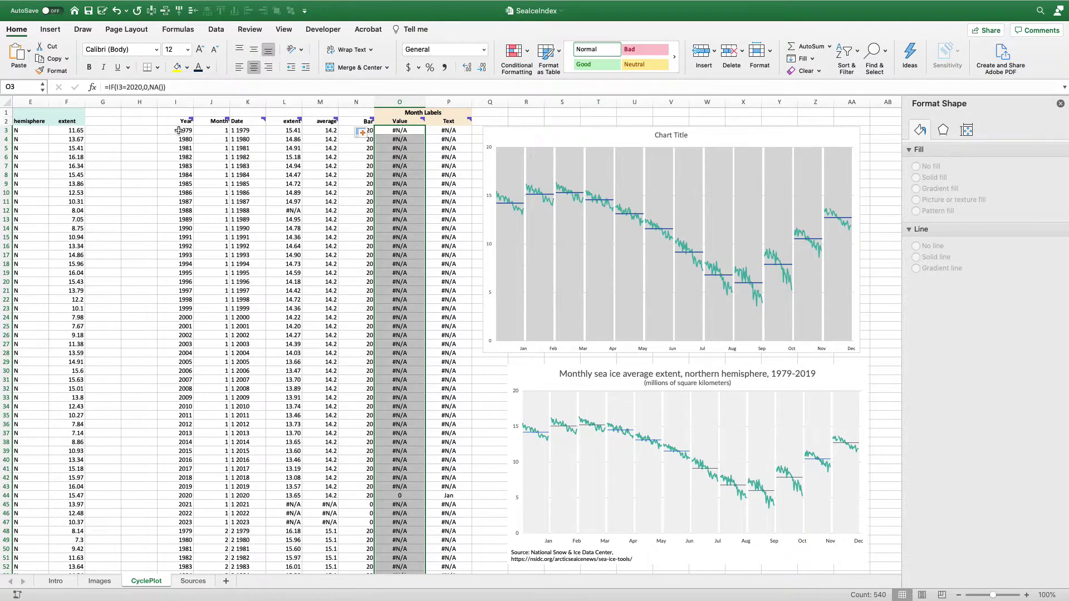
{"action": "left_click_drag", "start_coordinate": [178, 130], "coordinate": [174, 496]}
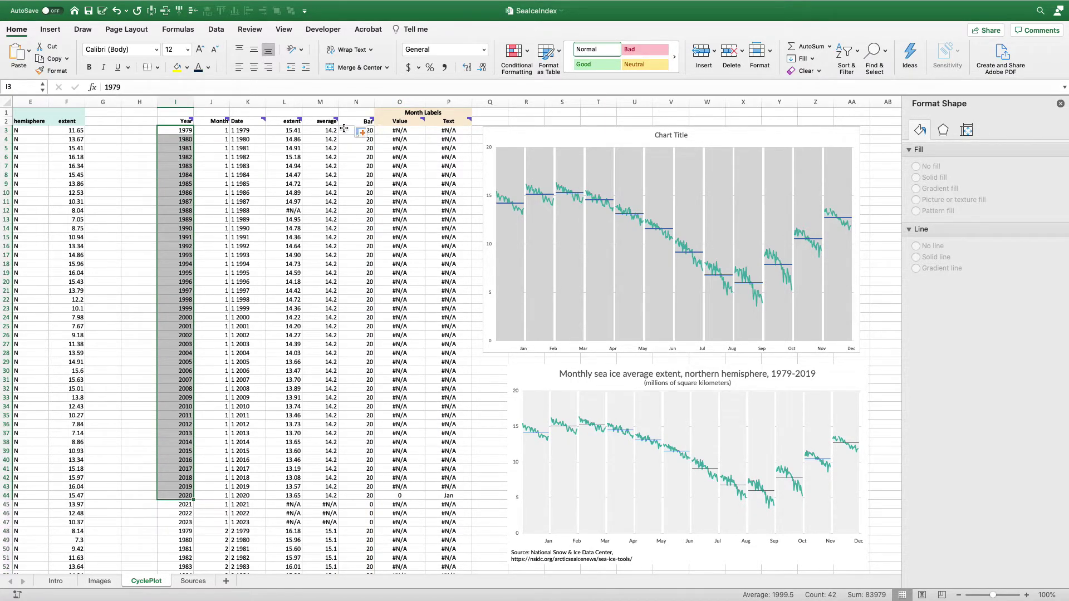
{"action": "key", "text": "ctrl+z"}
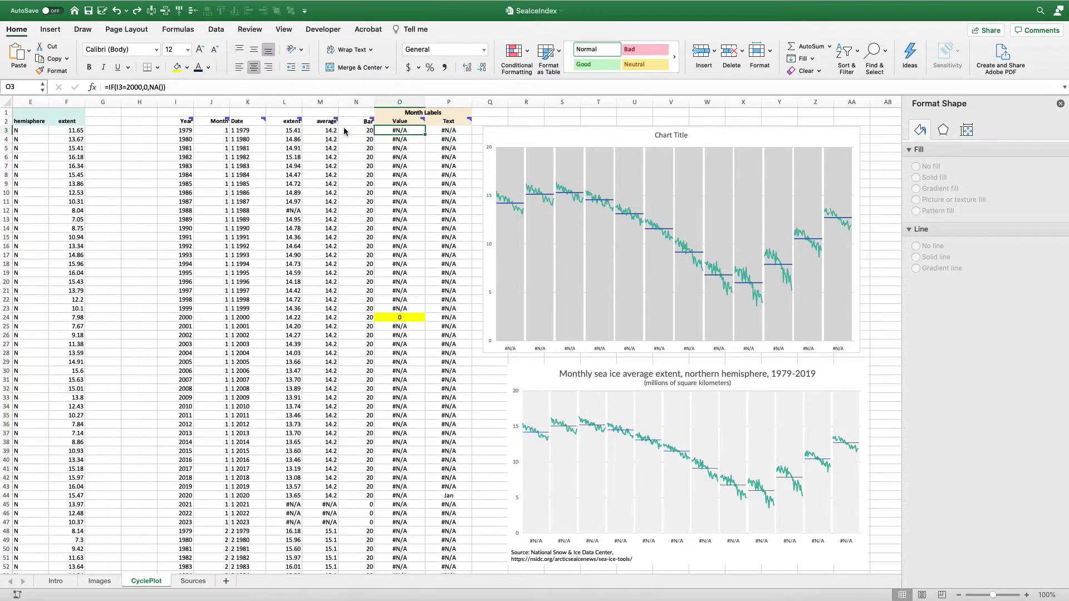
{"action": "key", "text": "ctrl+z"}
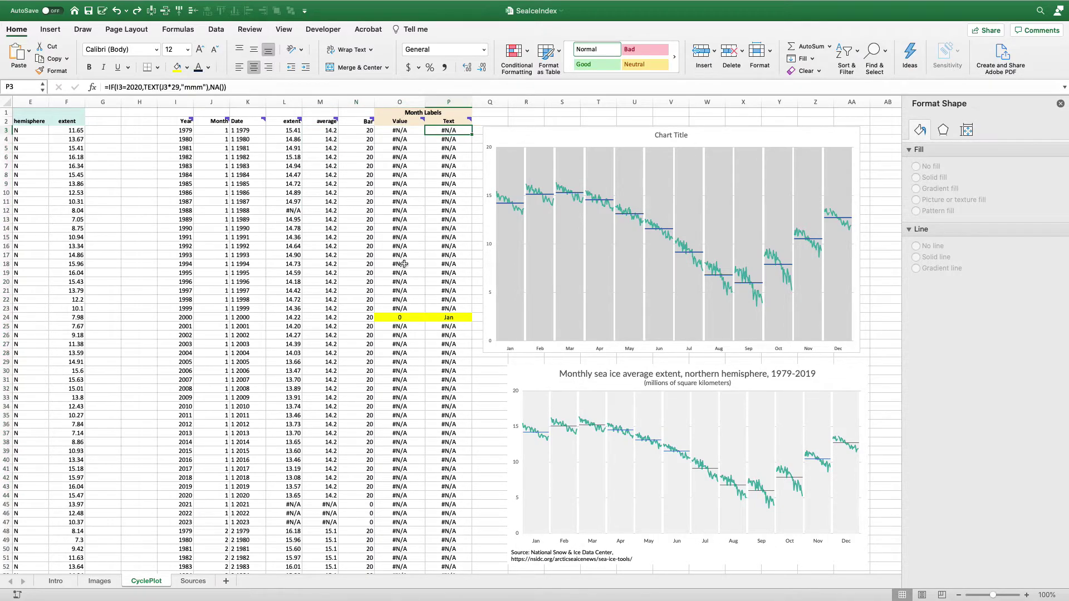
Select the top chart's grey Bar series, showing 0% overlap and 0% gap width.
{"action": "left_click", "coordinate": [404, 264]}
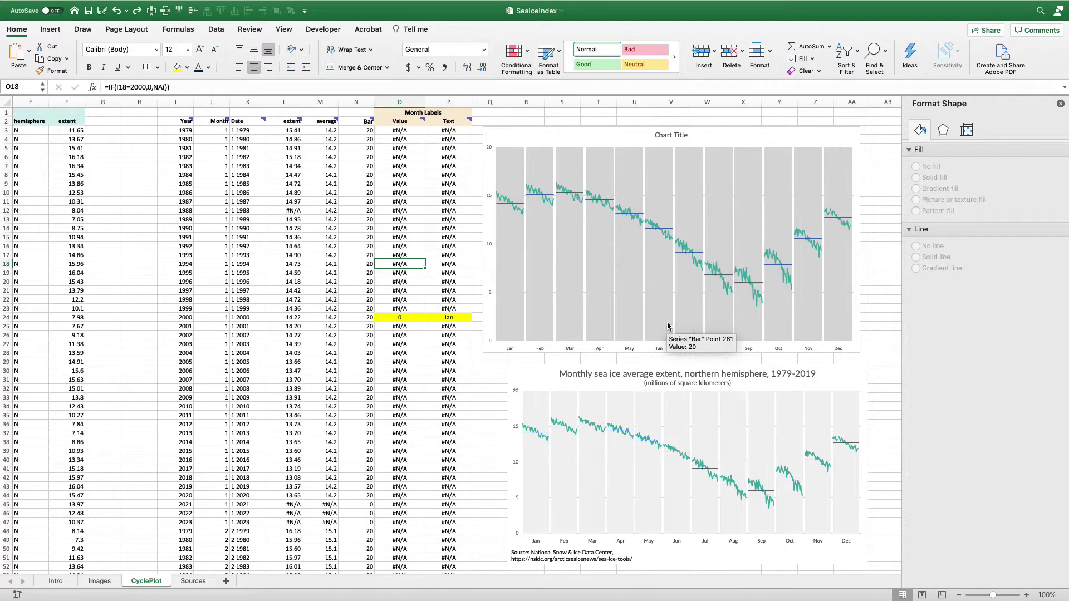
{"action": "left_click", "coordinate": [551, 553]}
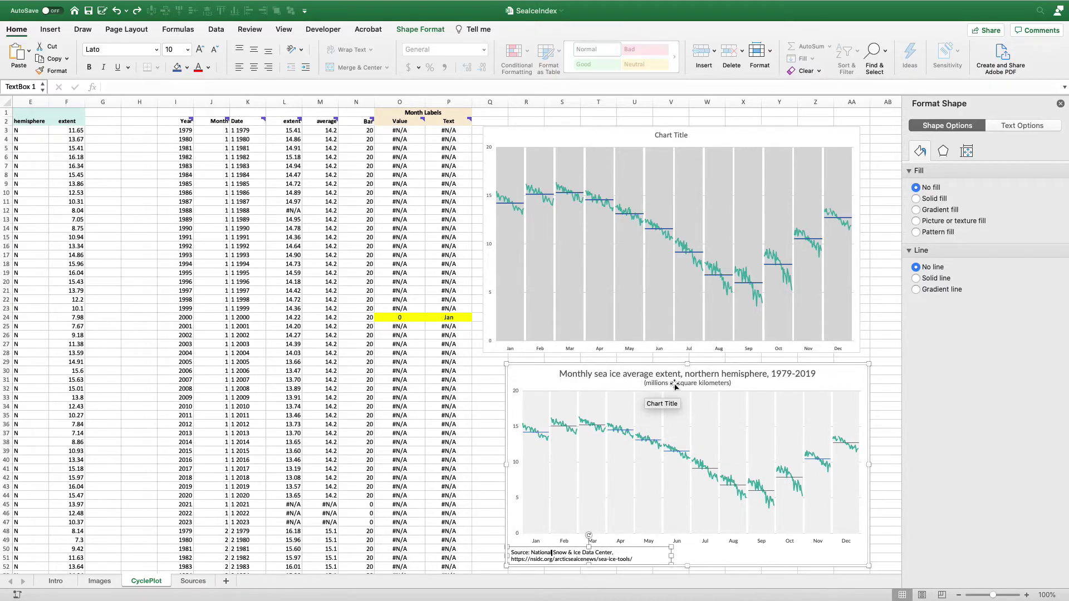
{"action": "left_click", "coordinate": [488, 371]}
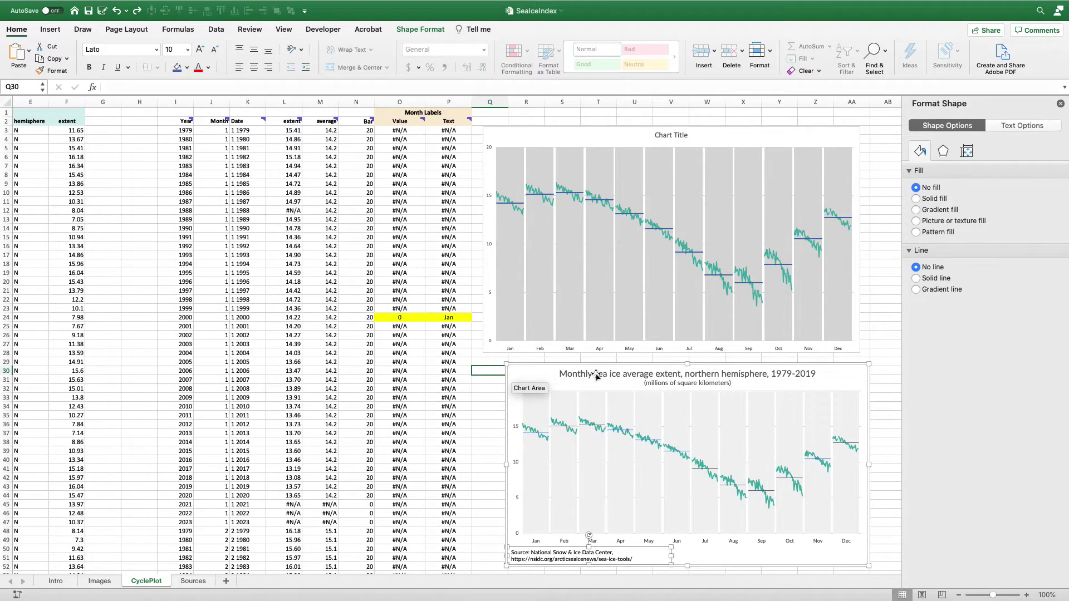
{"action": "left_click", "coordinate": [628, 258]}
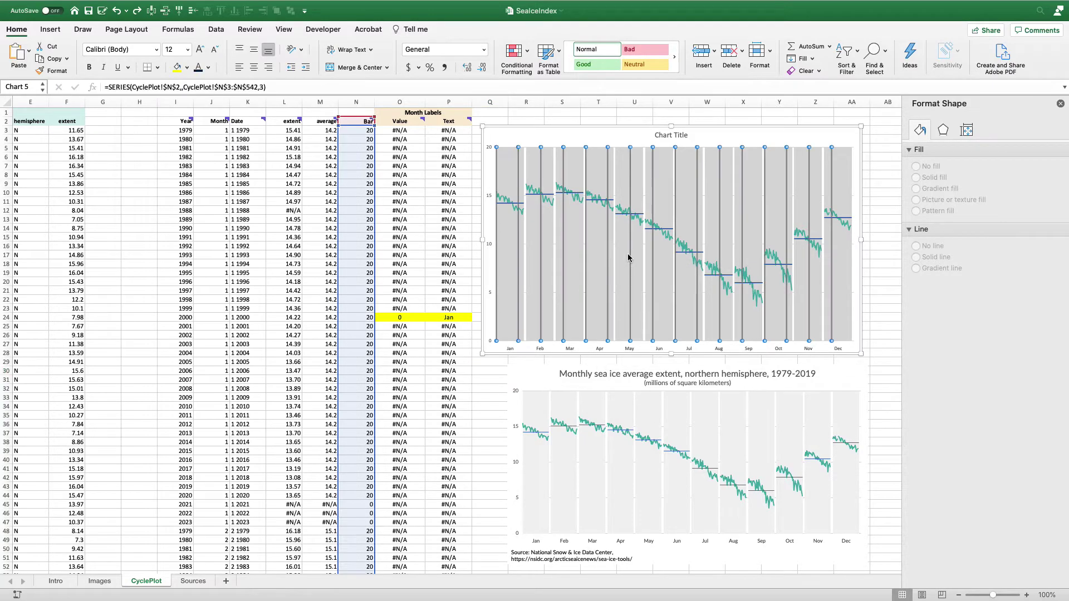
Fill the grey bar bands with a very light grey.
{"action": "left_click", "coordinate": [920, 129]}
{"action": "left_click", "coordinate": [1048, 253]}
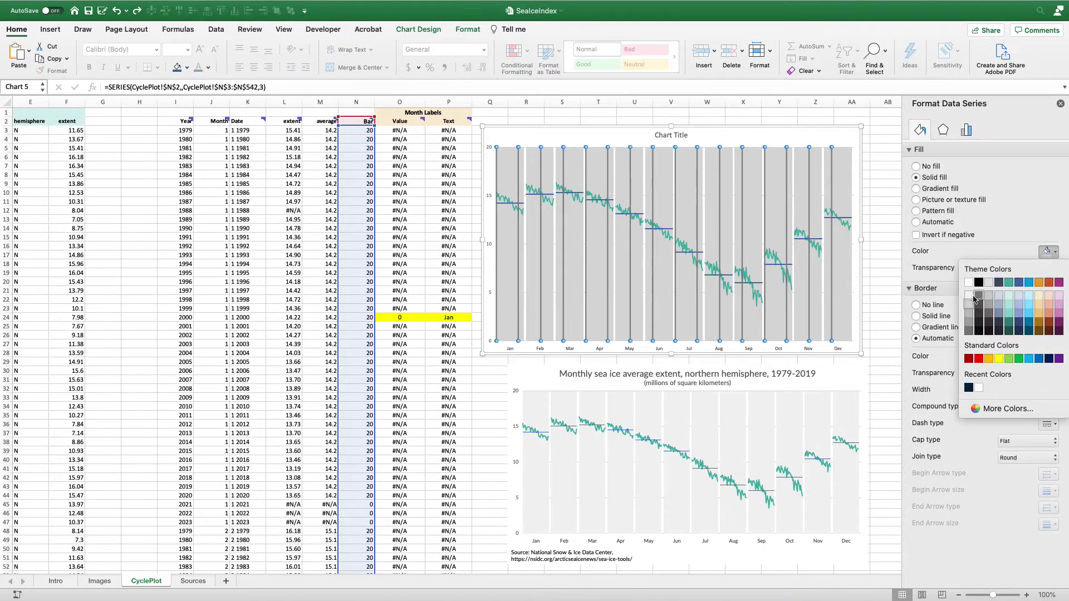
{"action": "left_click", "coordinate": [970, 295]}
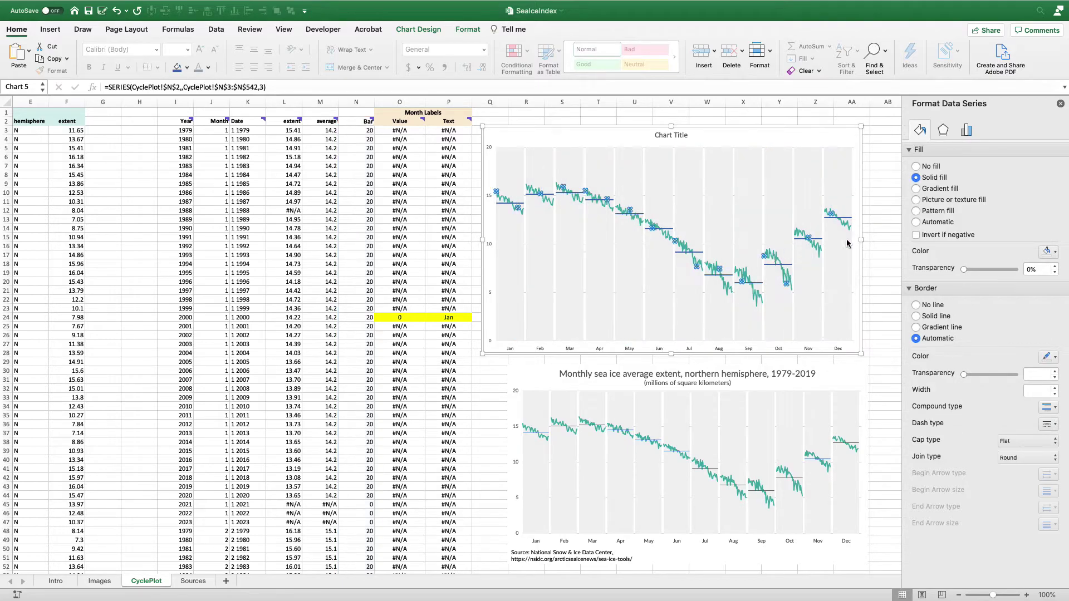
Make the teal extent line a solid pink line, accepting the formatting warning.
{"action": "left_click", "coordinate": [780, 252]}
{"action": "left_click", "coordinate": [916, 199]}
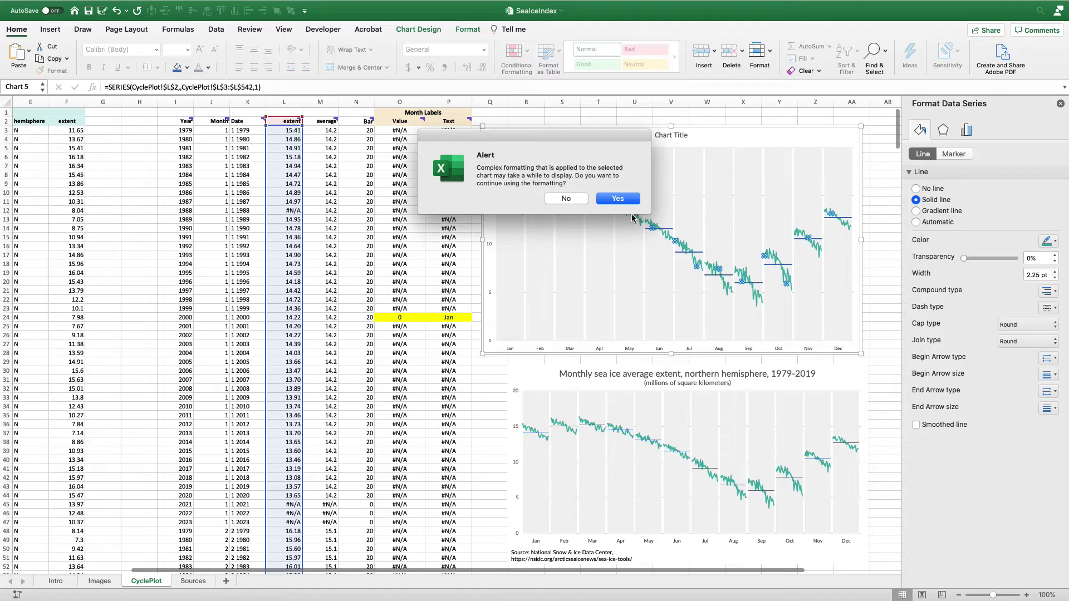
{"action": "left_click", "coordinate": [617, 199]}
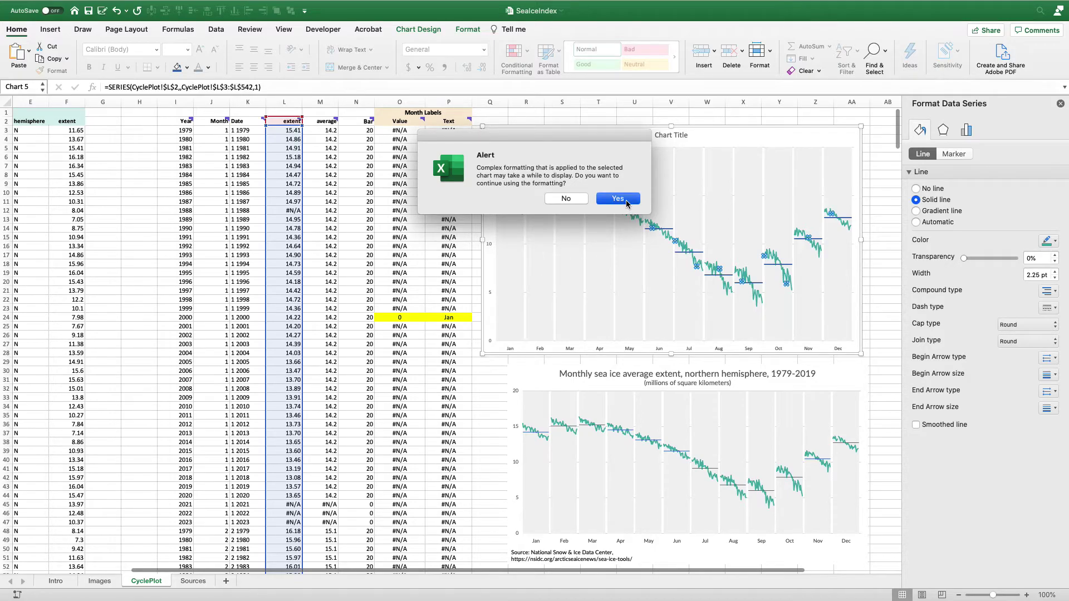
{"action": "left_click", "coordinate": [1047, 241]}
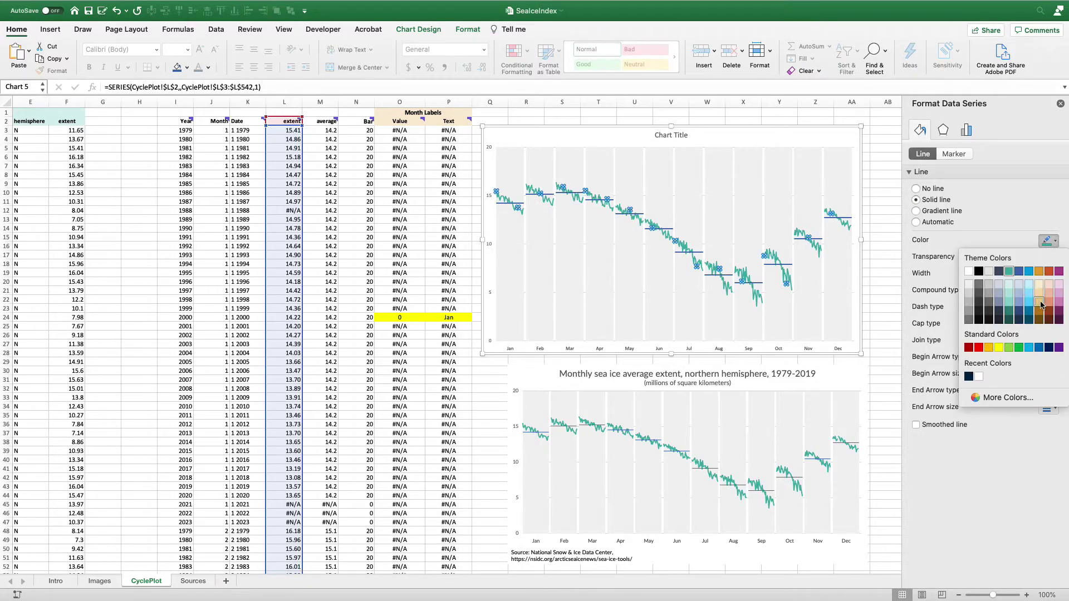
{"action": "left_click", "coordinate": [1056, 276]}
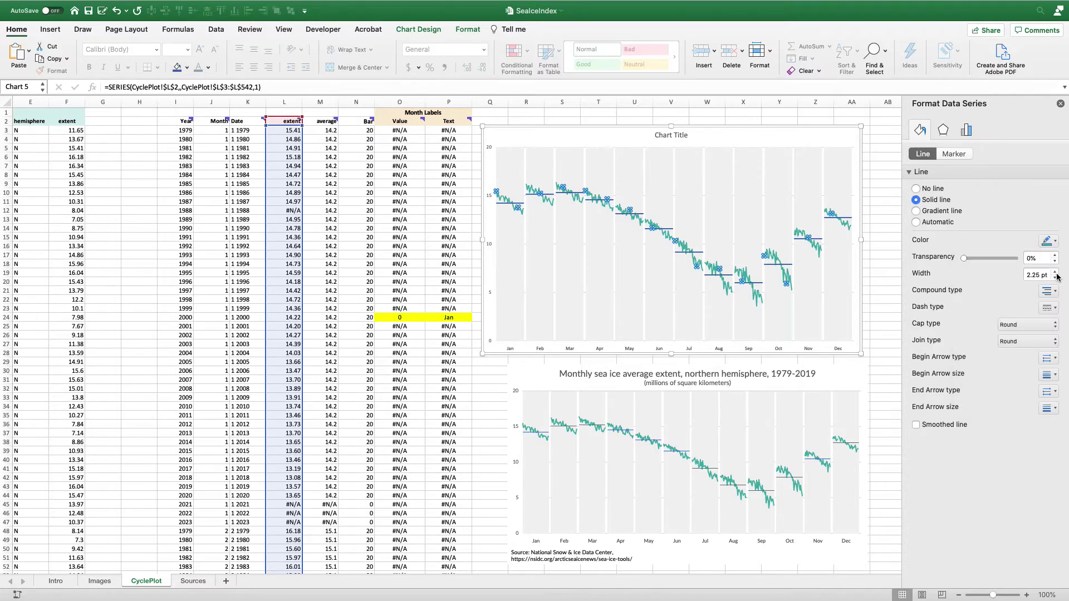
{"action": "left_click", "coordinate": [751, 128]}
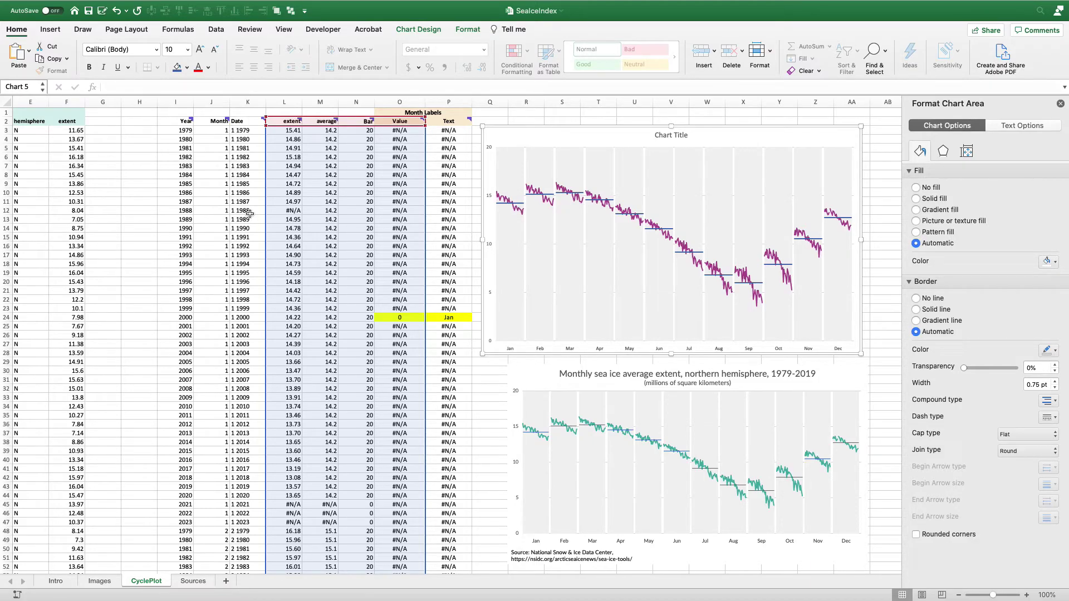
{"action": "scroll", "coordinate": [249, 213], "scroll_direction": "left", "scroll_amount": 2}
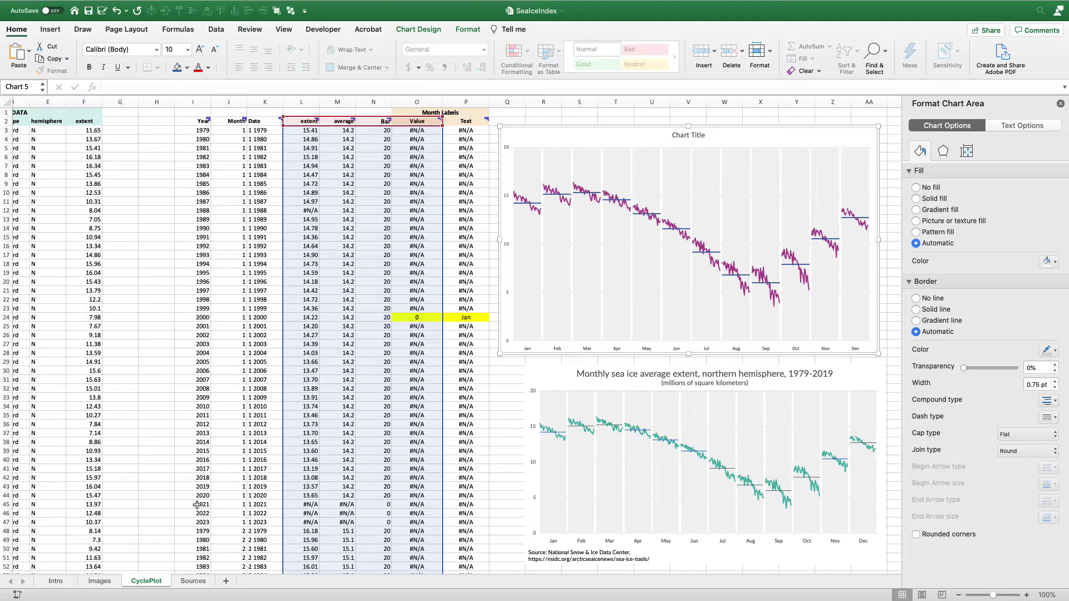
{"action": "left_click_drag", "start_coordinate": [197, 505], "coordinate": [429, 525]}
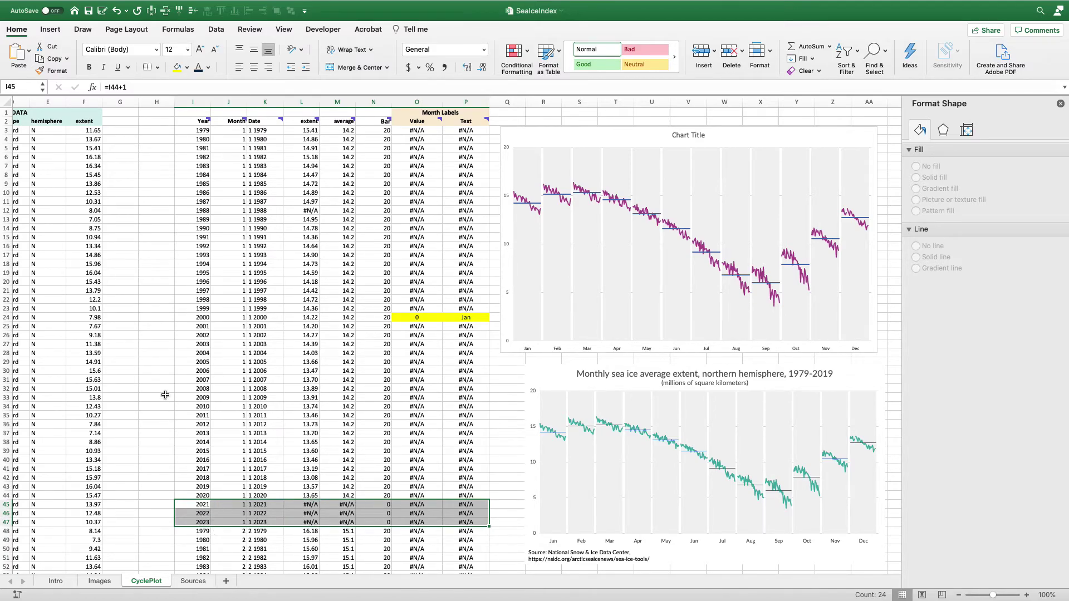
{"action": "scroll", "coordinate": [162, 390], "scroll_direction": "left", "scroll_amount": 5}
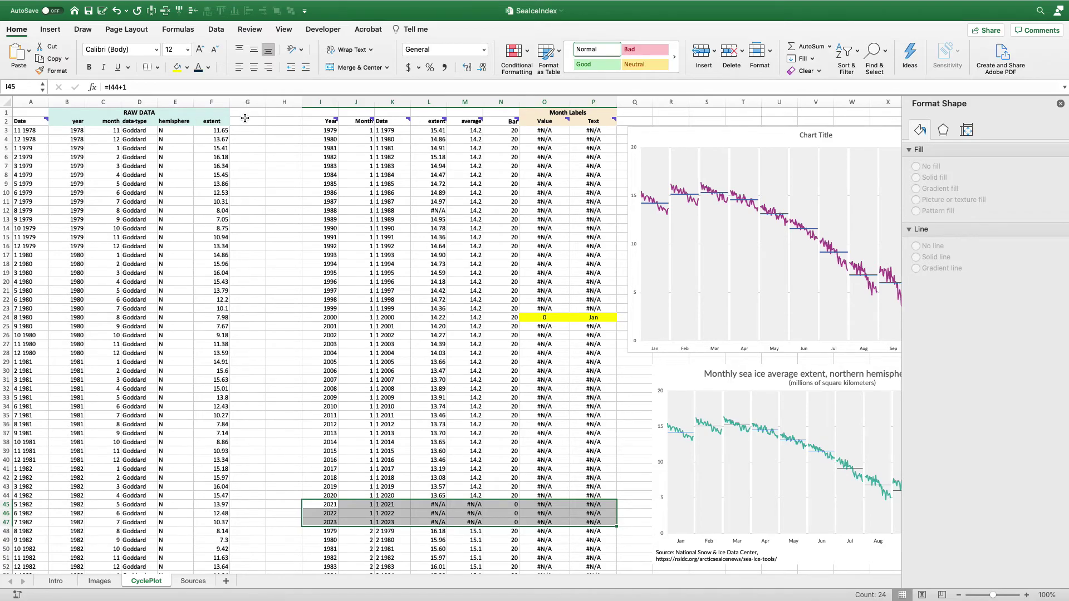
{"action": "scroll", "coordinate": [412, 139], "scroll_direction": "right", "scroll_amount": 5}
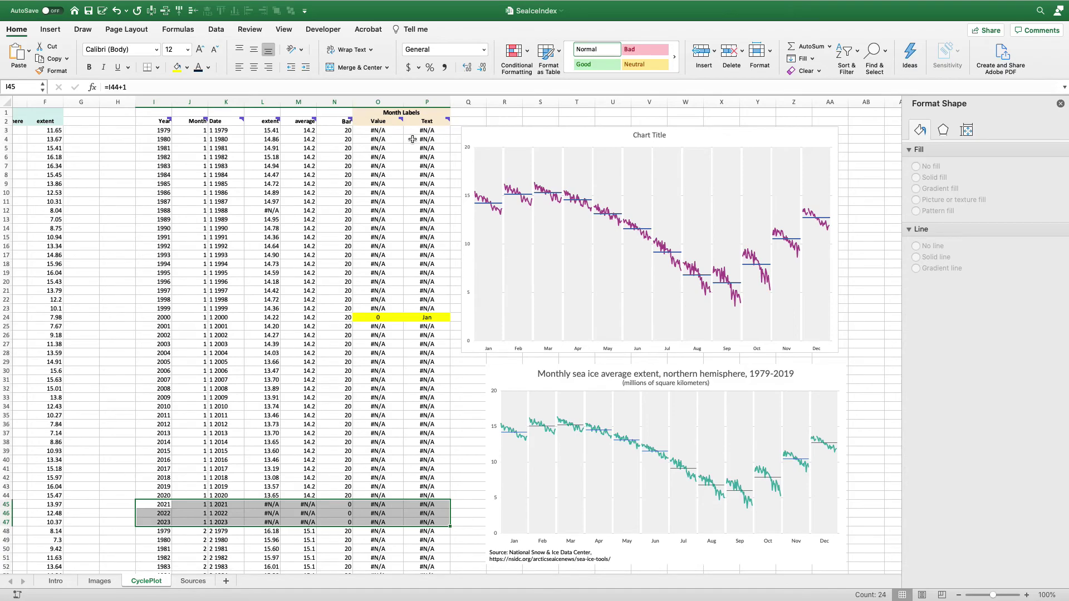
{"action": "scroll", "coordinate": [309, 144], "scroll_direction": "left", "scroll_amount": 5}
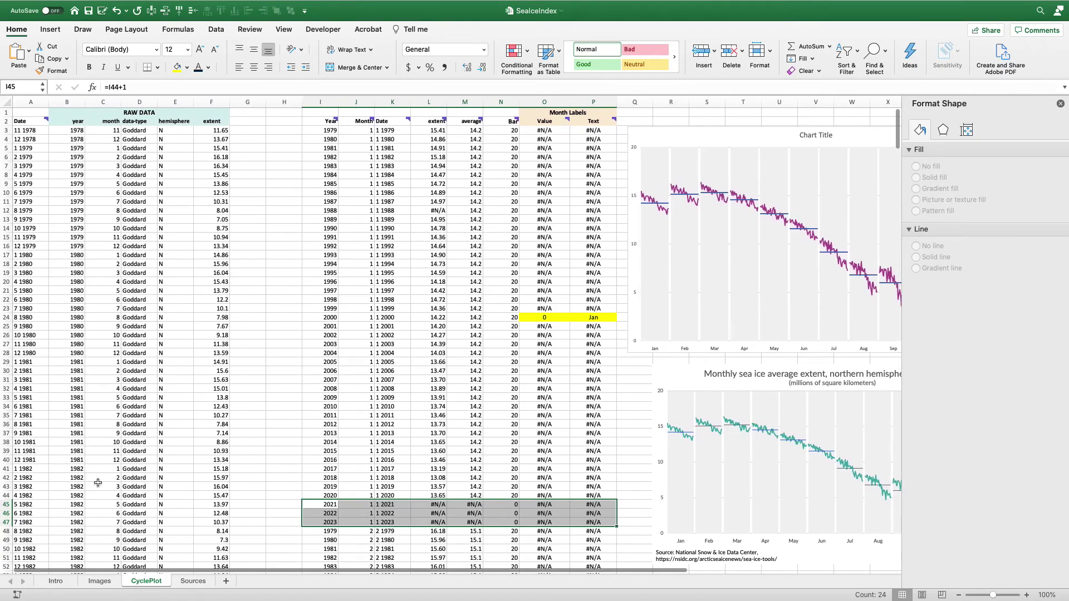
Switch to the Intro sheet with 'The Cycle Plot' title page.
{"action": "left_click", "coordinate": [57, 581]}
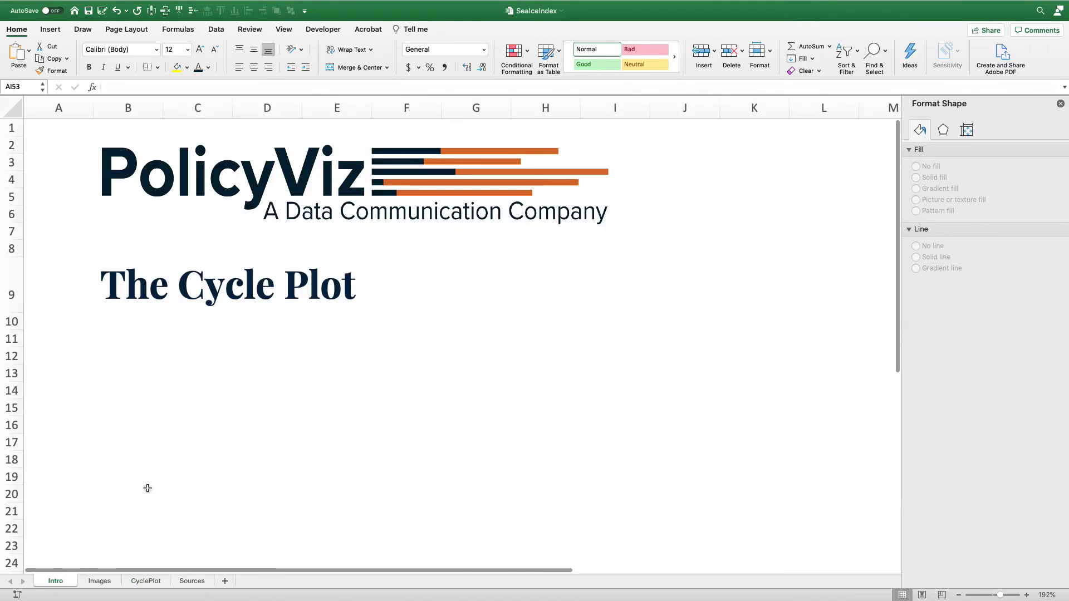